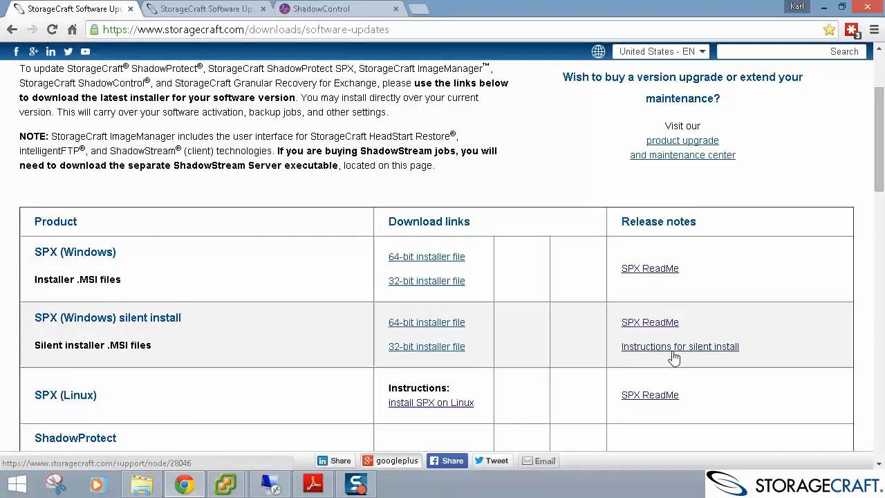
Open ShadowControl's Manage Backup Stores page, listing BDR01 (KT-DemoLT) and Customer B.
left_click_drag(872, 172, 880, 339)
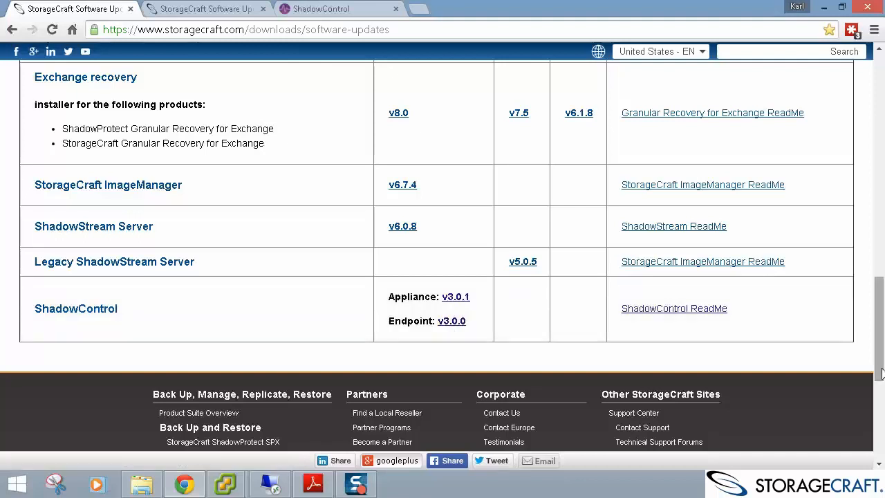
left_click_drag(880, 374, 881, 144)
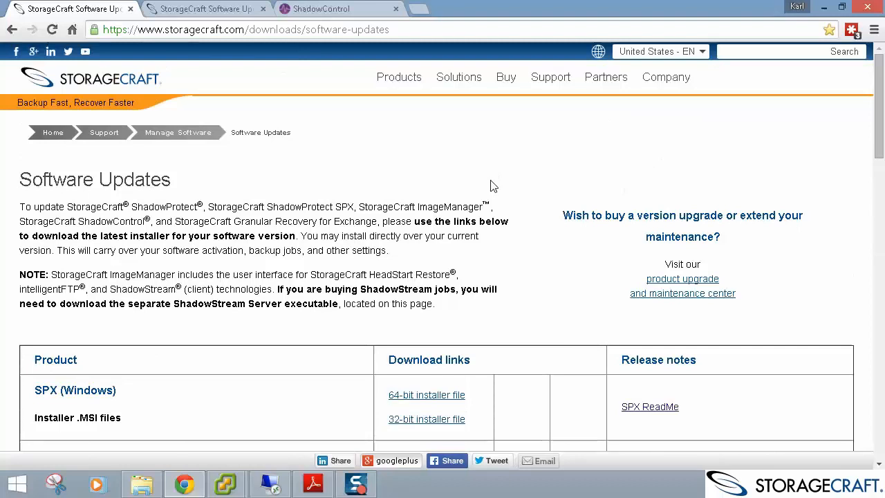
left_click(372, 7)
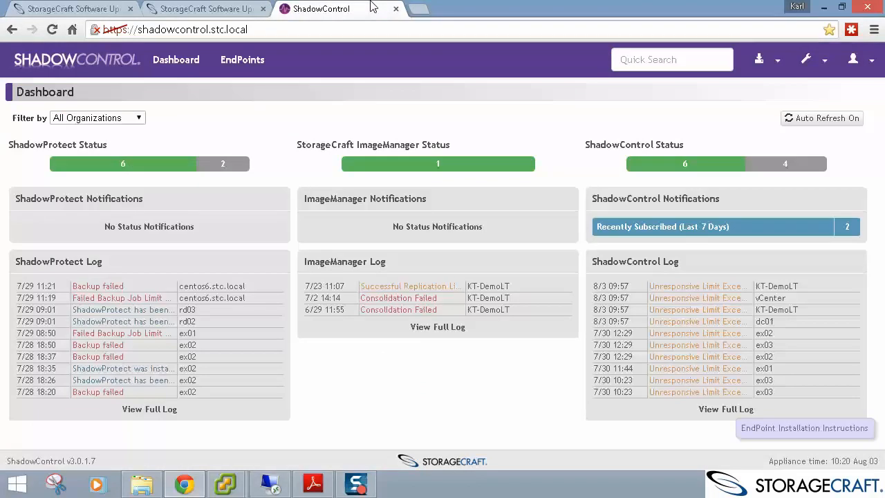
left_click(765, 65)
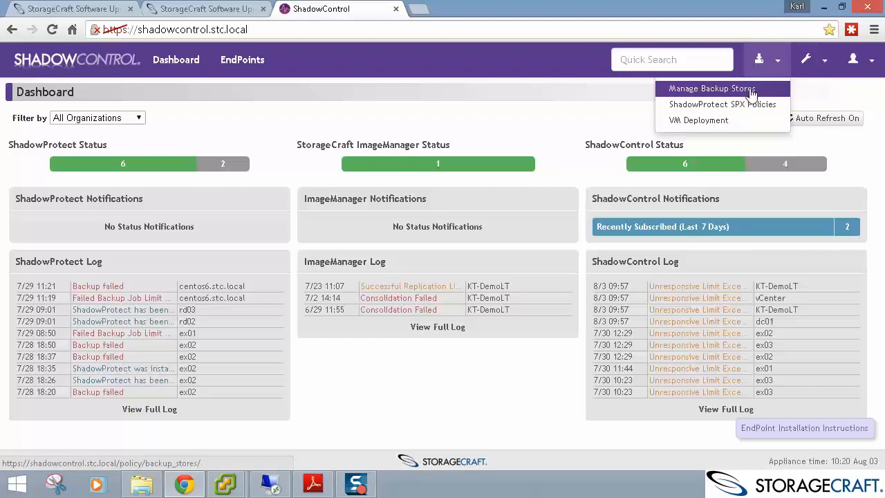
left_click(752, 93)
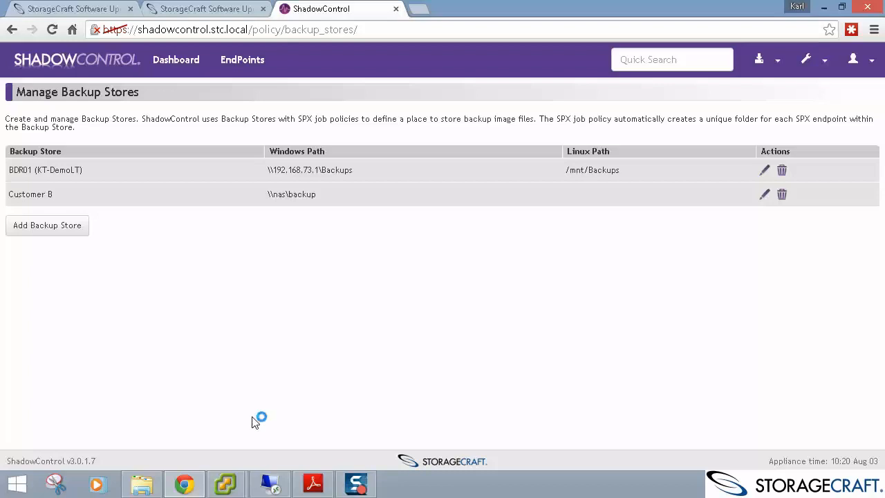
Add a backup store named 'Customer A' with Windows path \\nas\backupsshare.
left_click(59, 234)
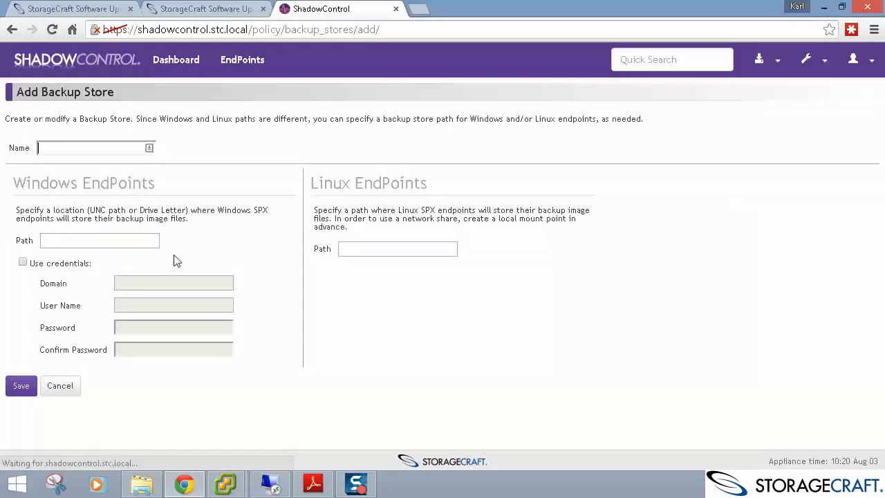
left_click(103, 147)
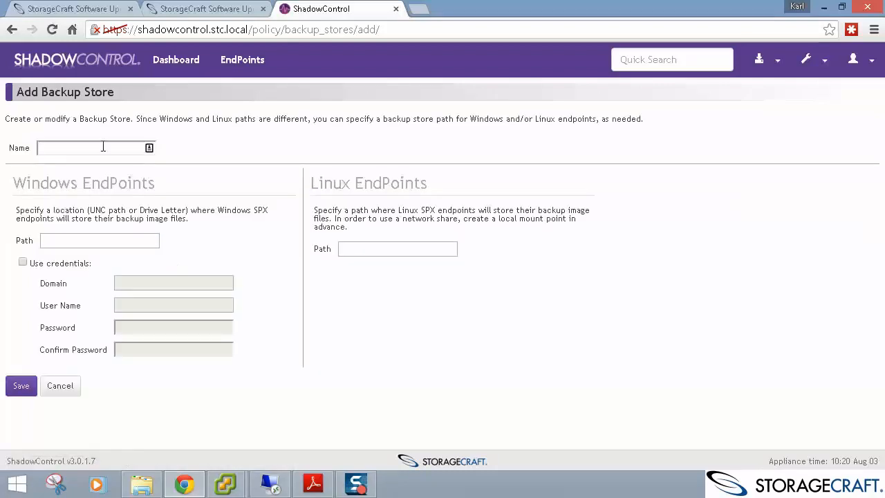
type("Cua")
key("BackSpace")
type("stomer ")
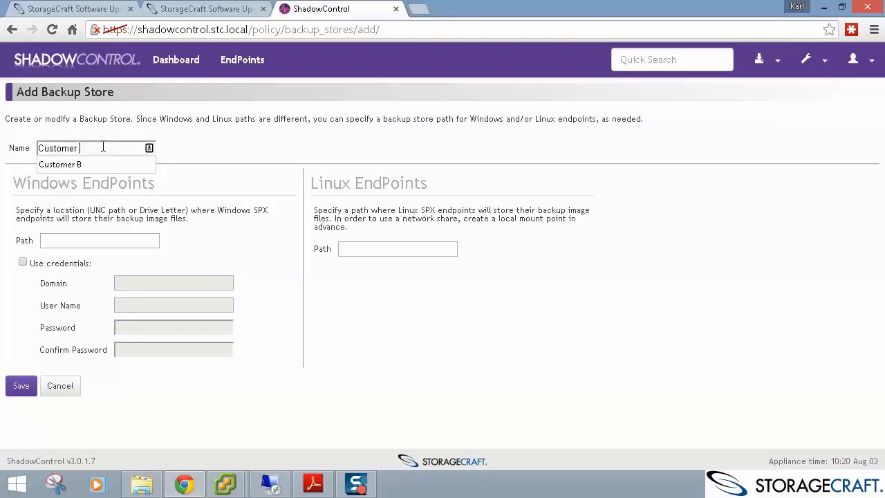
type("A")
key("Tab")
type("\\\\")
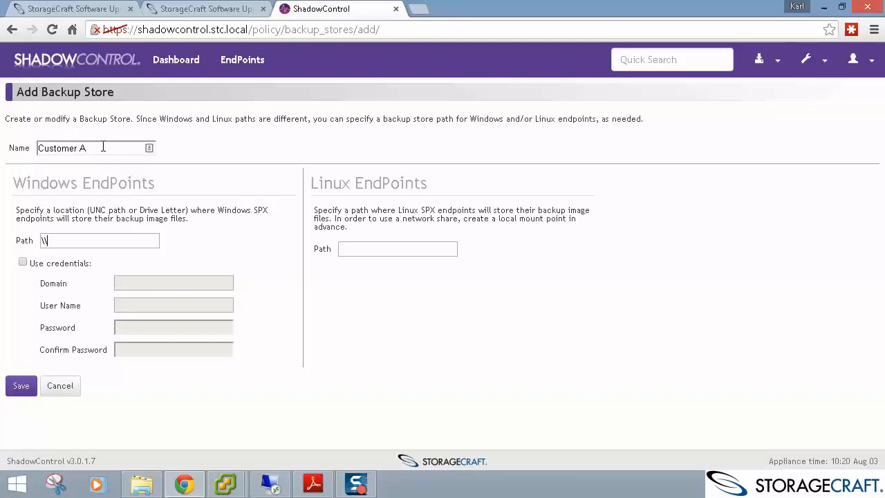
type("nas\\backupsshare")
left_click_drag(130, 240, 64, 233)
Require credentials with domain NAS, enter the account details, and save the store.
left_click(23, 262)
left_click(132, 283)
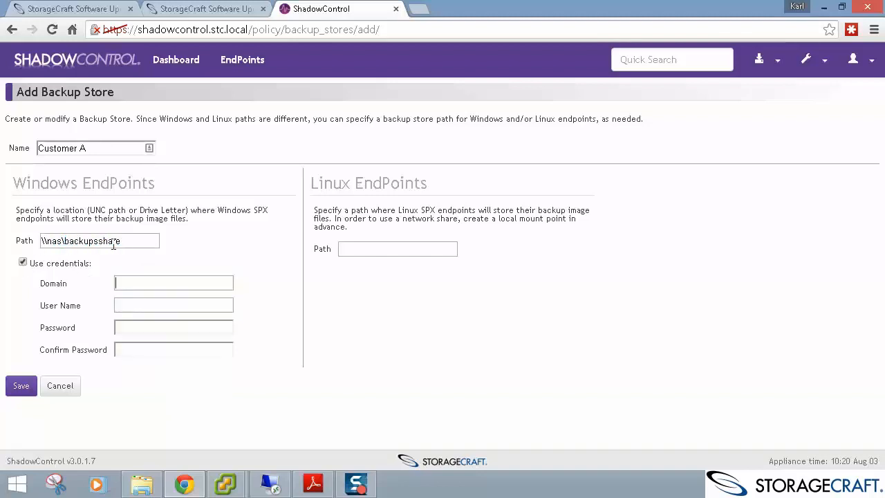
key("Tab")
left_click(23, 385)
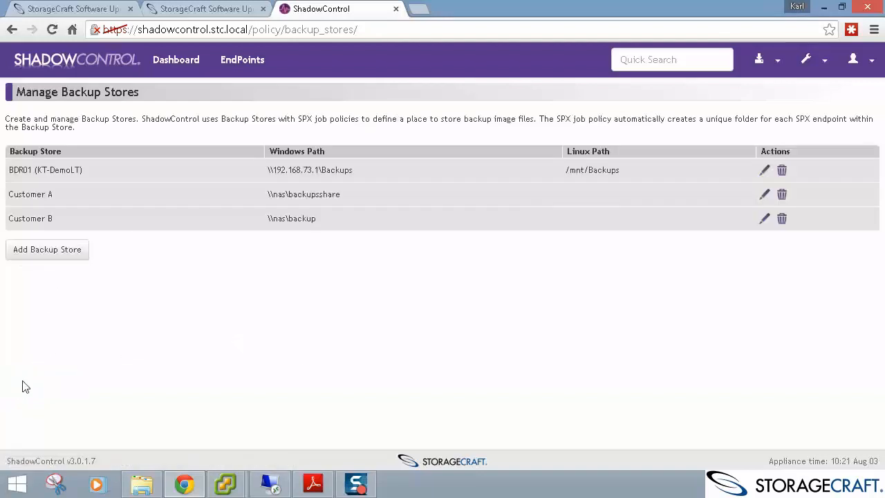
Open the ShadowProtect SPX Policies page showing Critical 15 min., High 30 min. and Normal 1 hr.
double_click(19, 170)
double_click(315, 194)
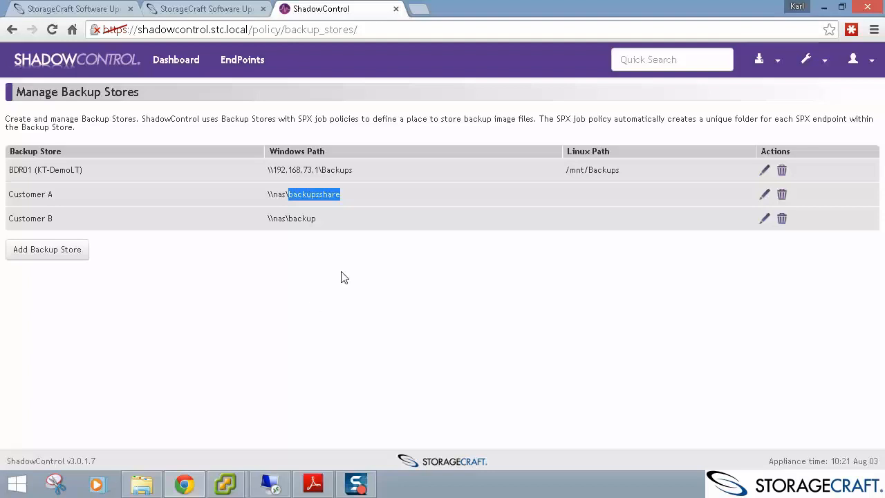
left_click(361, 252)
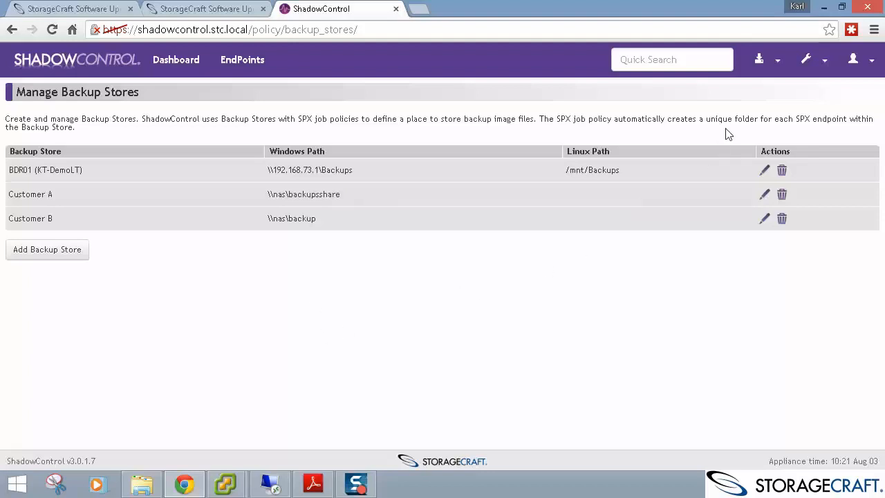
left_click(776, 63)
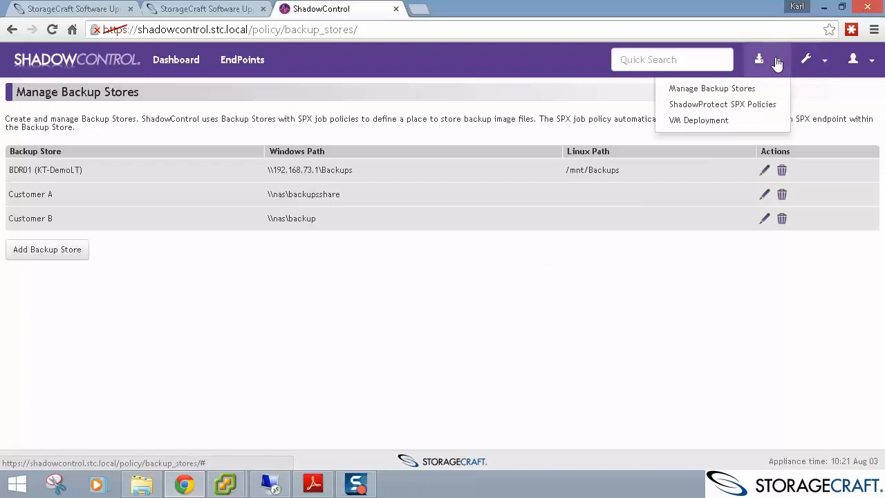
left_click(779, 108)
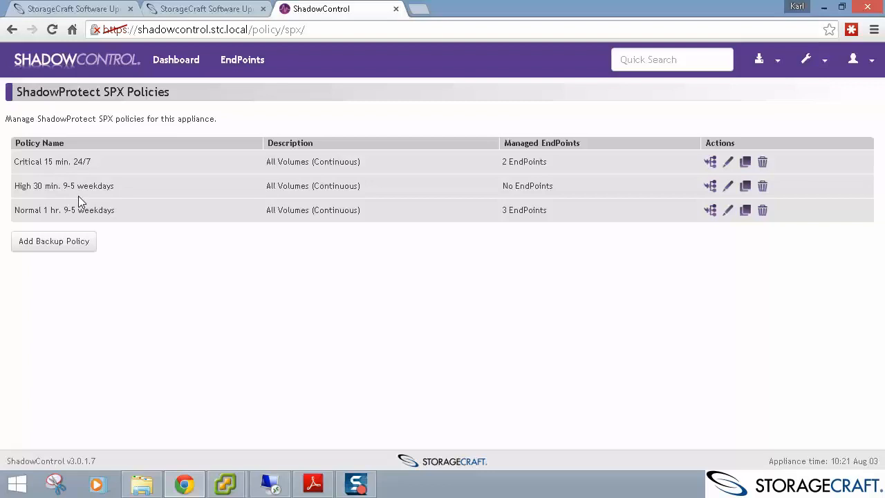
Create a policy named 'Youtube' using All Volumes and backup store BDR01 (KT-DemoLT).
left_click(75, 242)
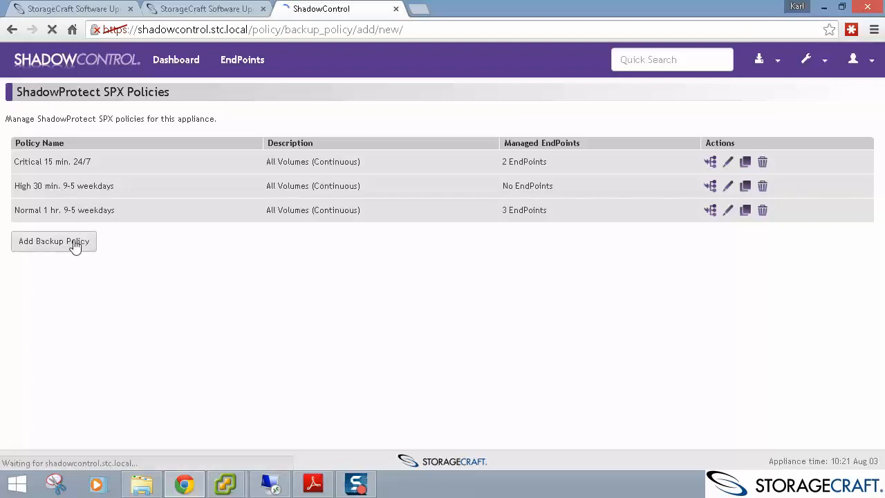
left_click(129, 148)
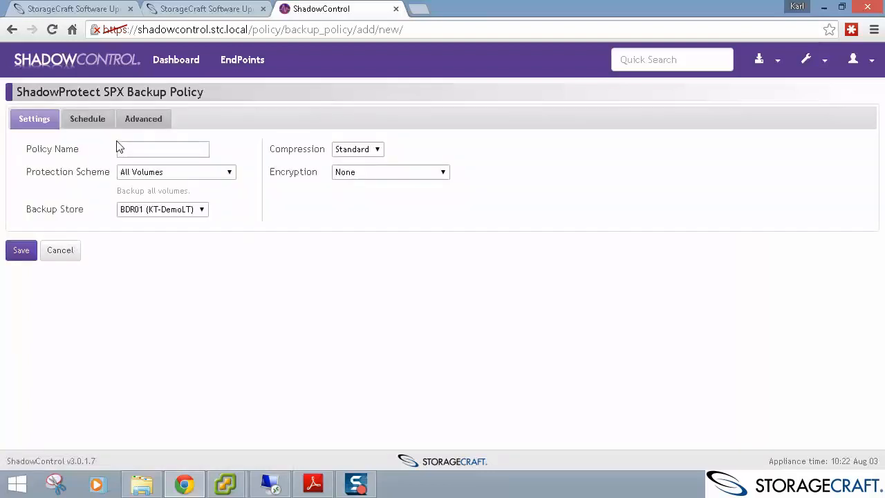
type("Youtube")
left_click(187, 172)
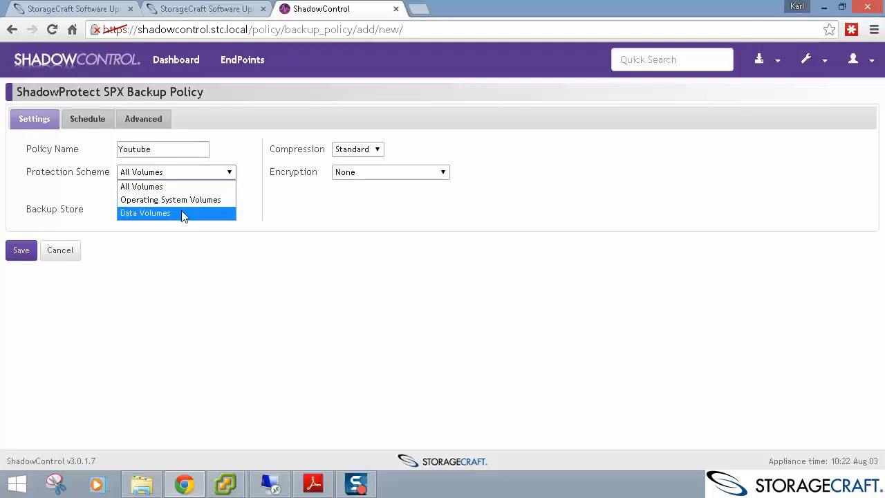
left_click(204, 184)
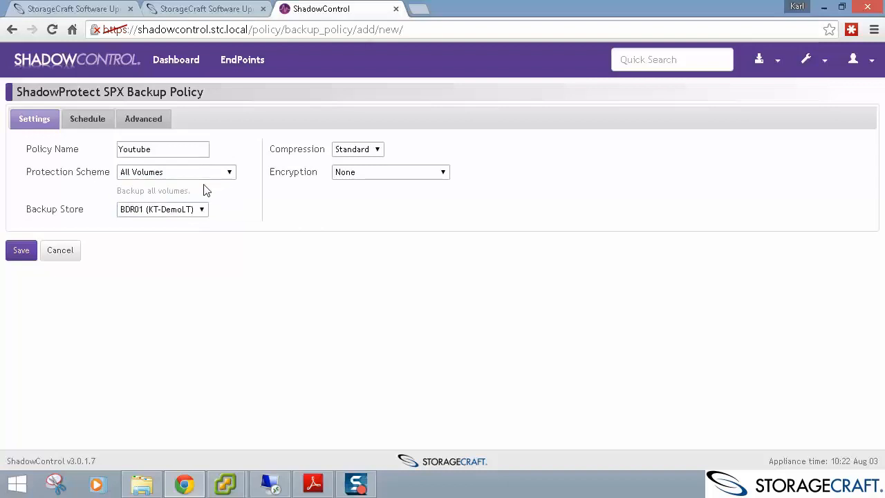
left_click(173, 209)
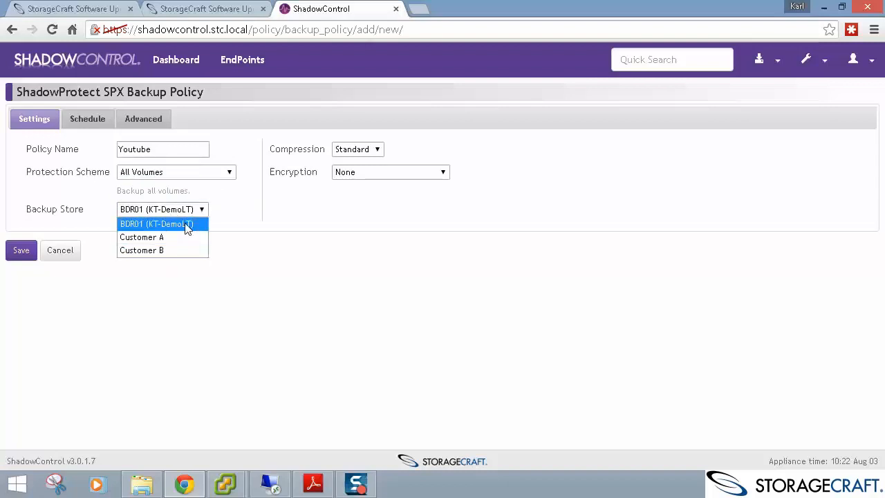
left_click(185, 223)
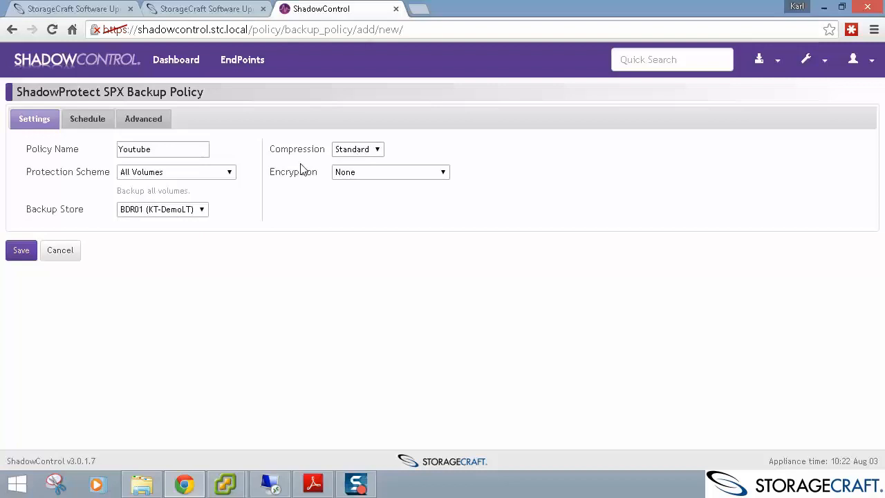
Set encryption to AES 256 bit and enter and confirm the encryption password.
left_click(362, 172)
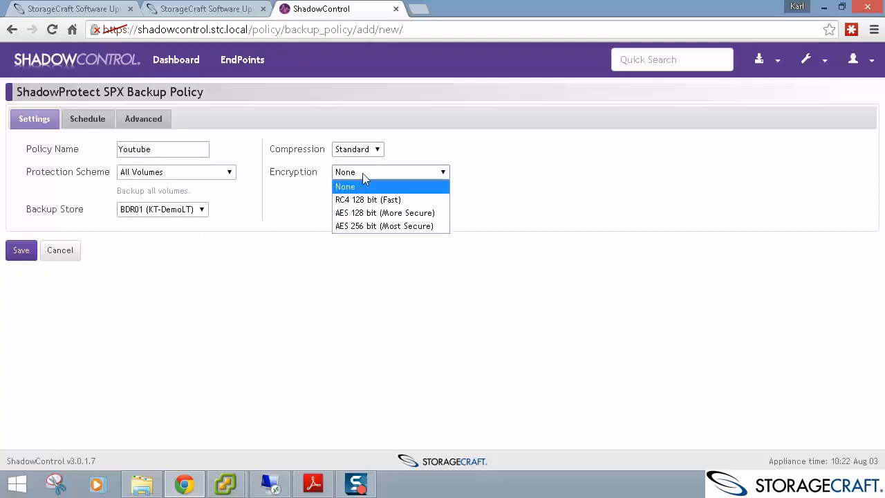
left_click(366, 228)
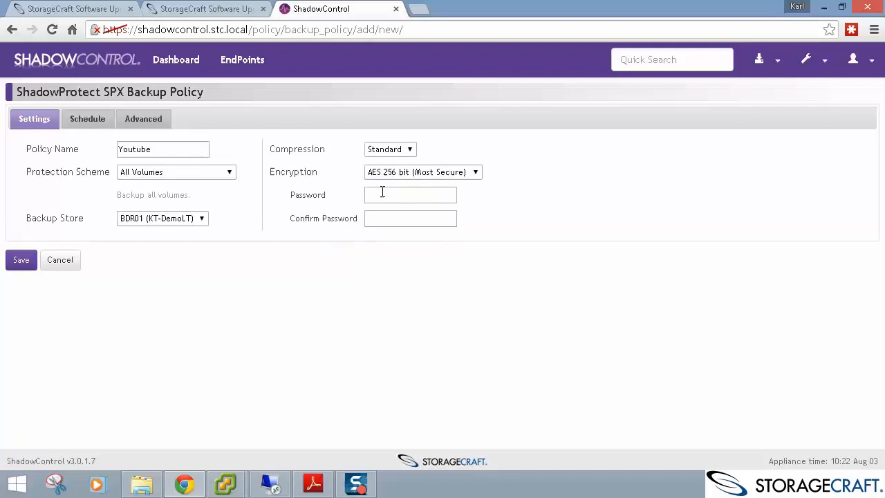
key("Tab")
Keep Continuous as the policy's schedule type on the Schedule settings.
left_click(98, 120)
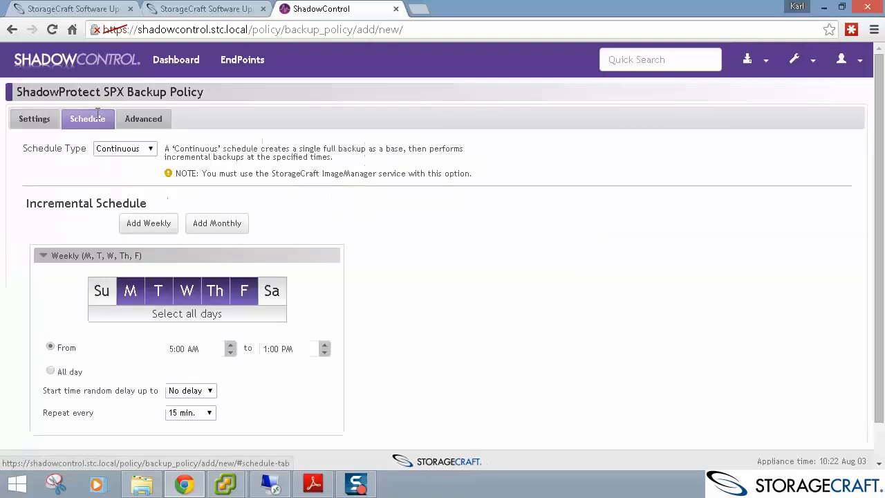
left_click(132, 151)
left_click(131, 151)
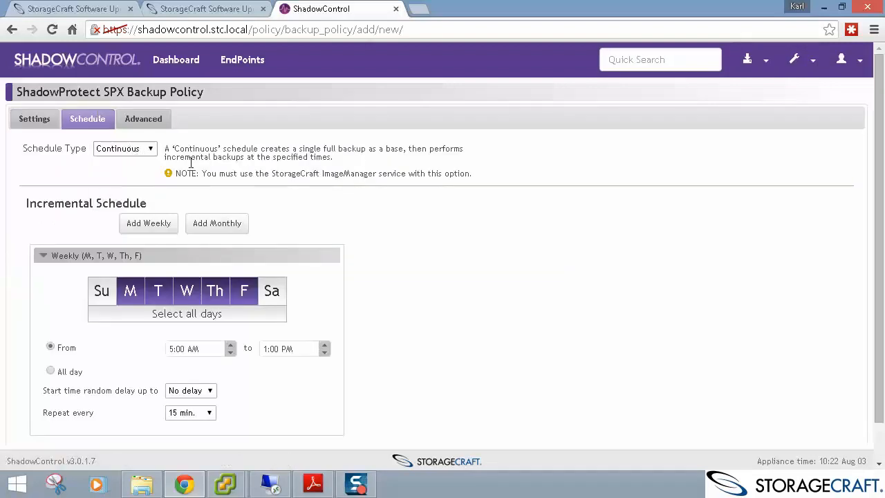
left_click_drag(202, 171, 469, 174)
left_click(130, 147)
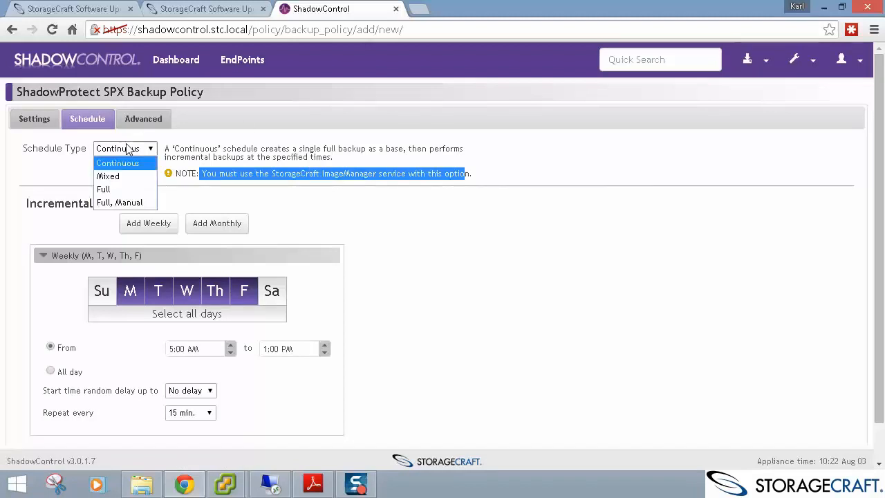
left_click(132, 148)
left_click(166, 148)
Run weekday incrementals all day with a 15 min. random delay, and add another weekly schedule.
scroll(217, 162, "down", 1)
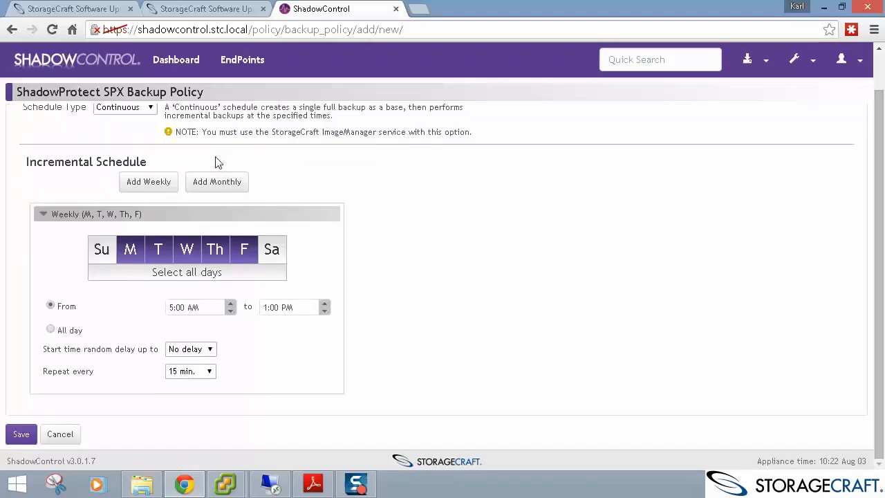
left_click(51, 330)
left_click(203, 349)
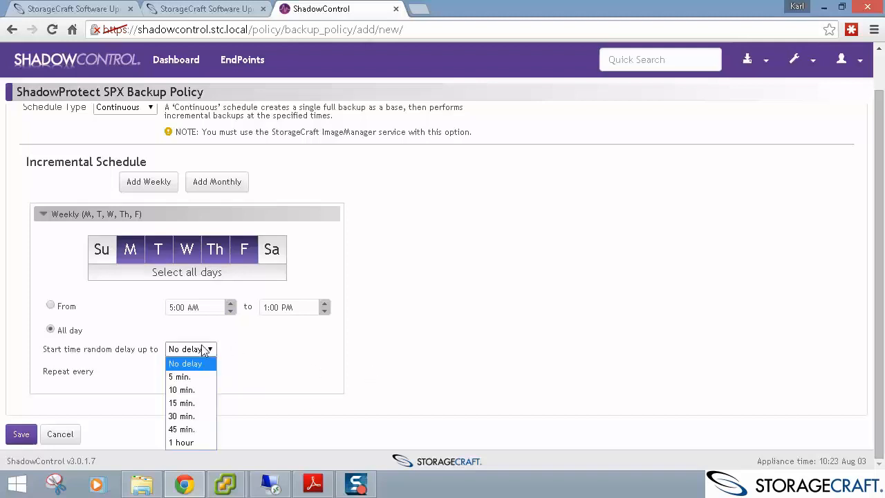
left_click(183, 403)
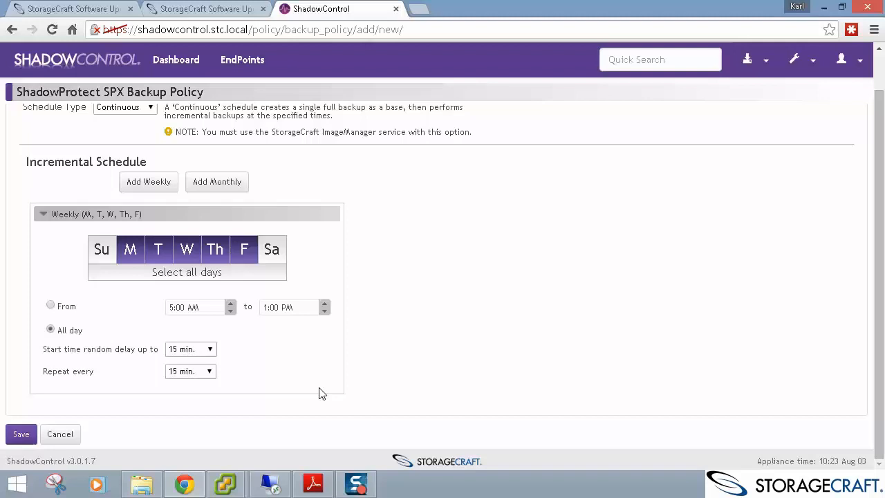
left_click(177, 187)
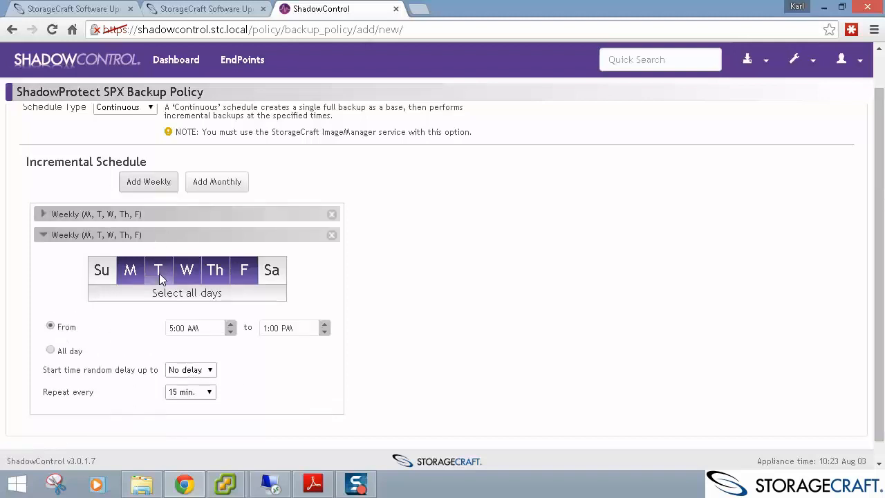
Limit the new schedule to Sunday and Saturday, from 8:00 AM to 6:00 PM.
left_click(160, 294)
left_click(160, 293)
left_click(102, 270)
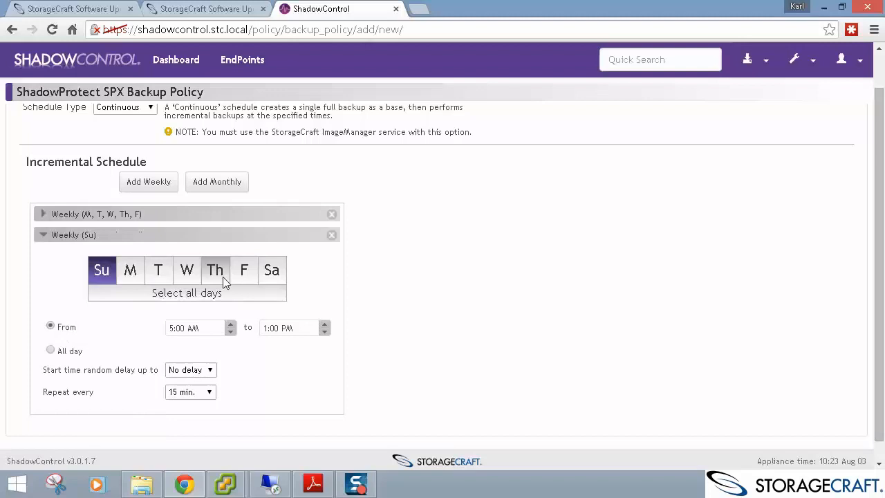
left_click(271, 270)
left_click(170, 328)
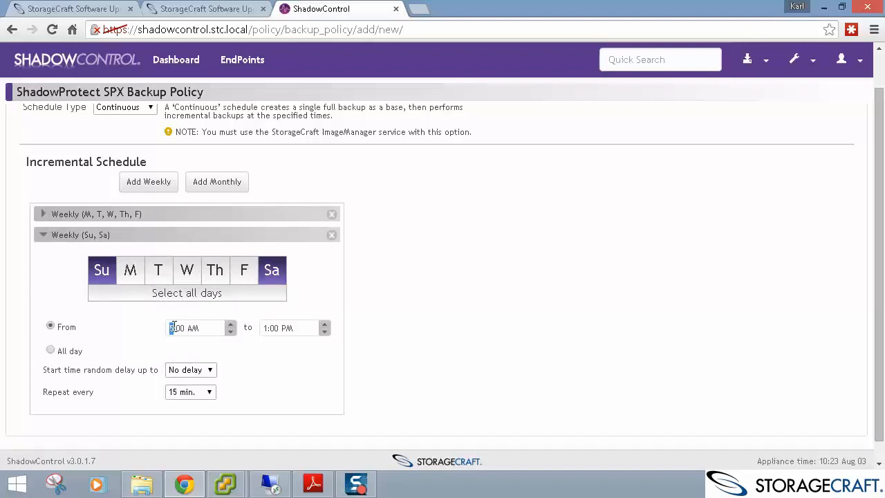
type("8")
left_click(265, 328)
type("6")
Repeat backups every 1 hour with up to 1 hour random start delay.
left_click(210, 393)
left_click(210, 234)
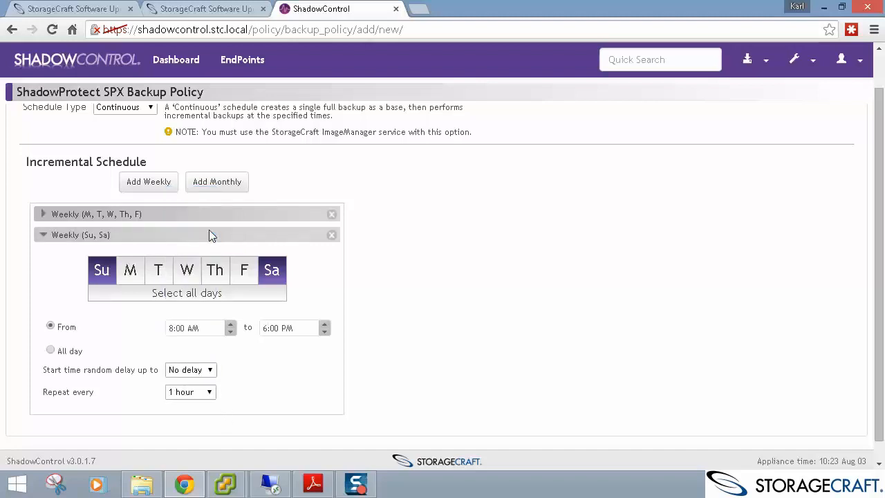
left_click(210, 370)
left_click(202, 356)
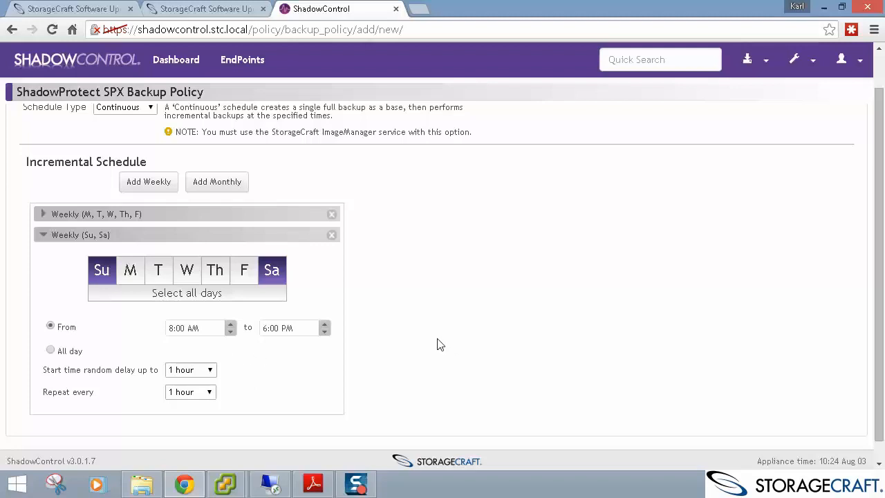
scroll(257, 148, "up", 2)
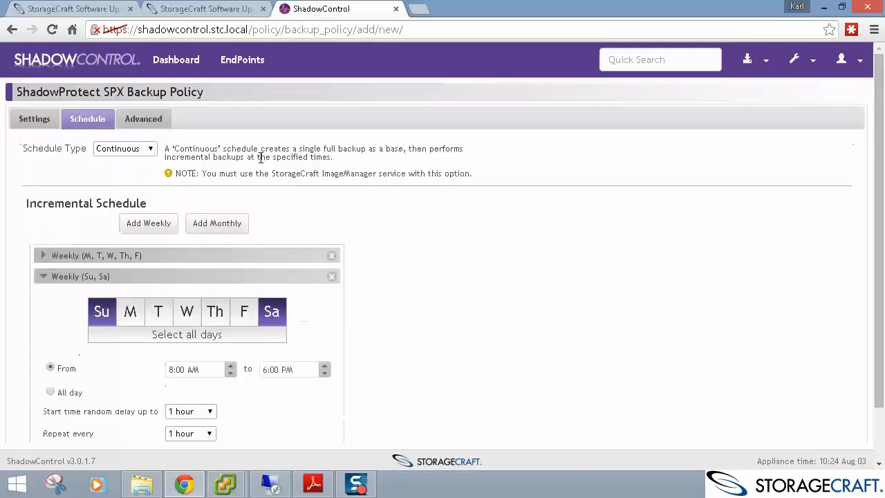
Review the Advanced settings and save the Youtube policy.
left_click(130, 119)
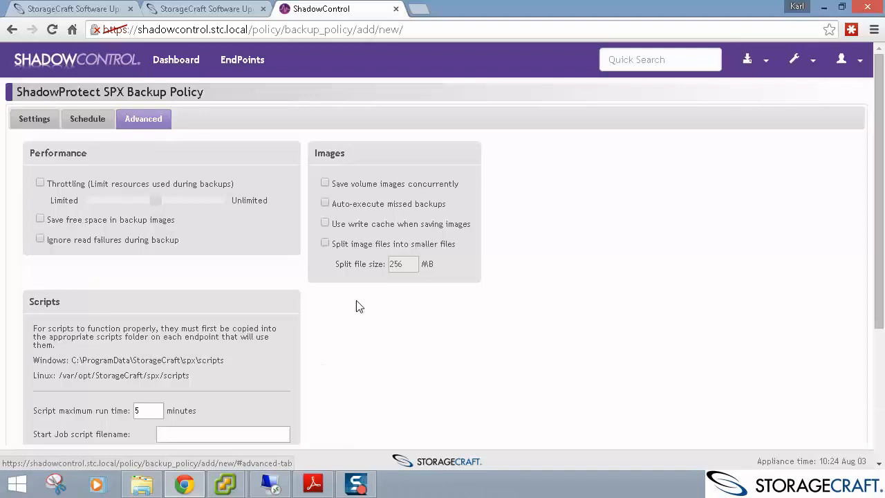
scroll(394, 306, "down", 3)
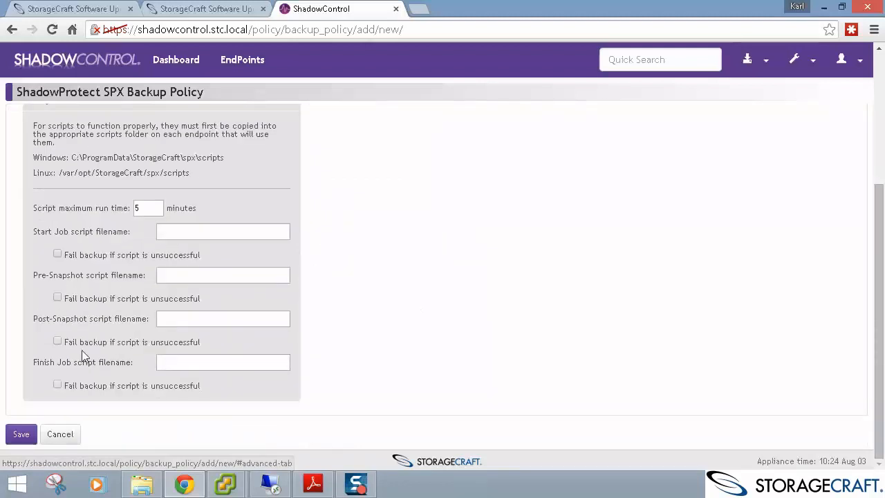
left_click(20, 435)
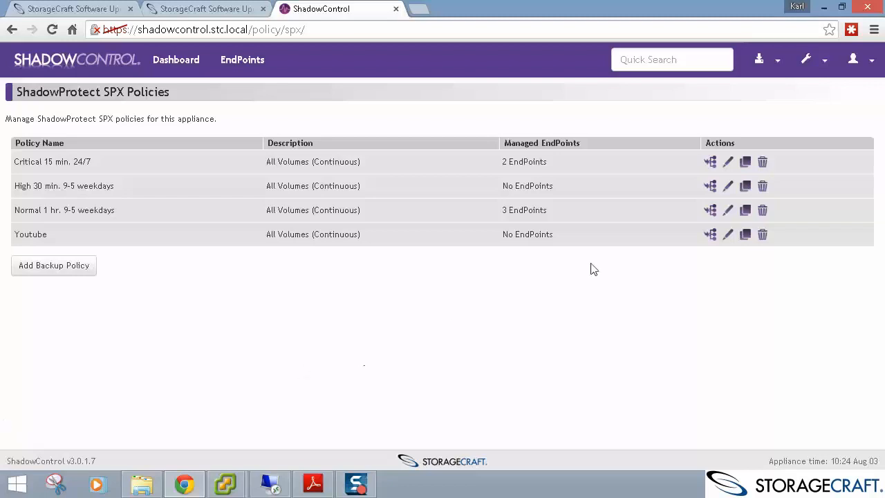
Start adding a new organization from ShadowControl's Organizations list.
left_click(816, 62)
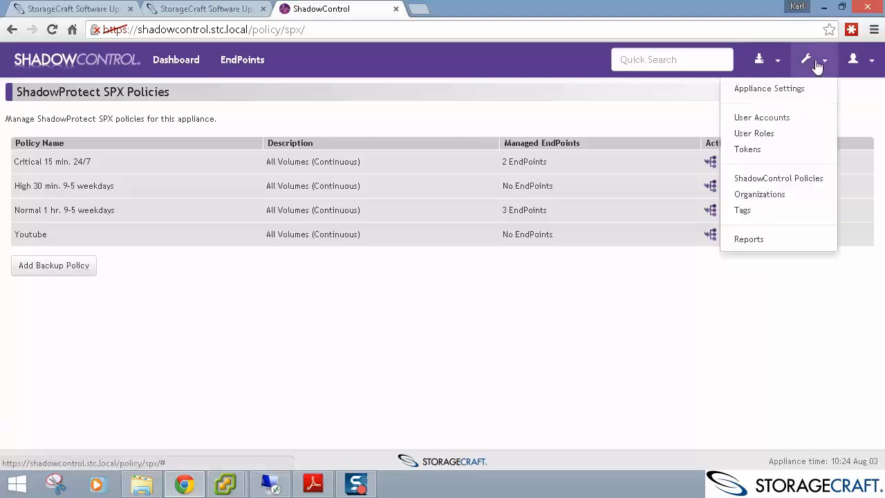
left_click(776, 198)
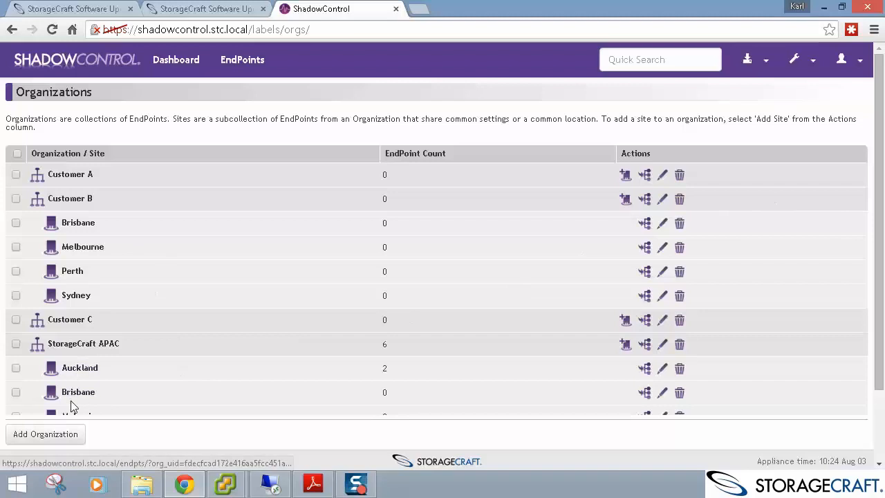
left_click(60, 439)
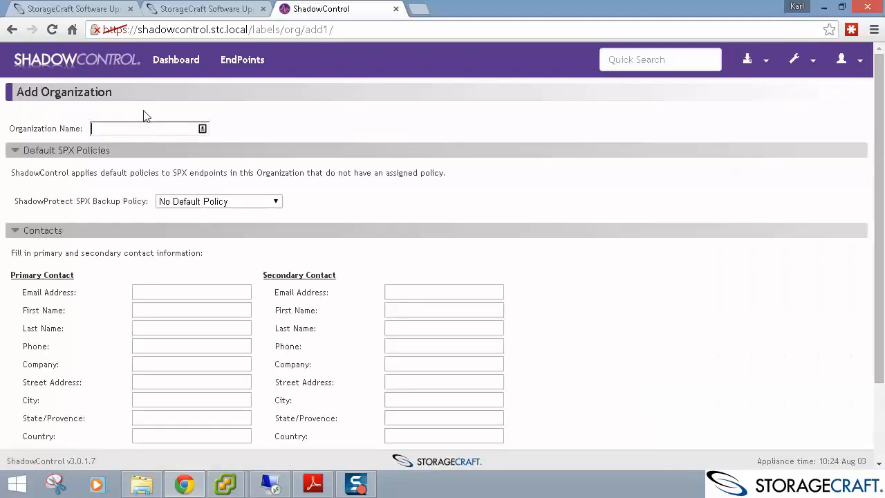
Name it 'Youtube Organization' and choose Youtube as the default SPX backup policy.
type("Youtube")
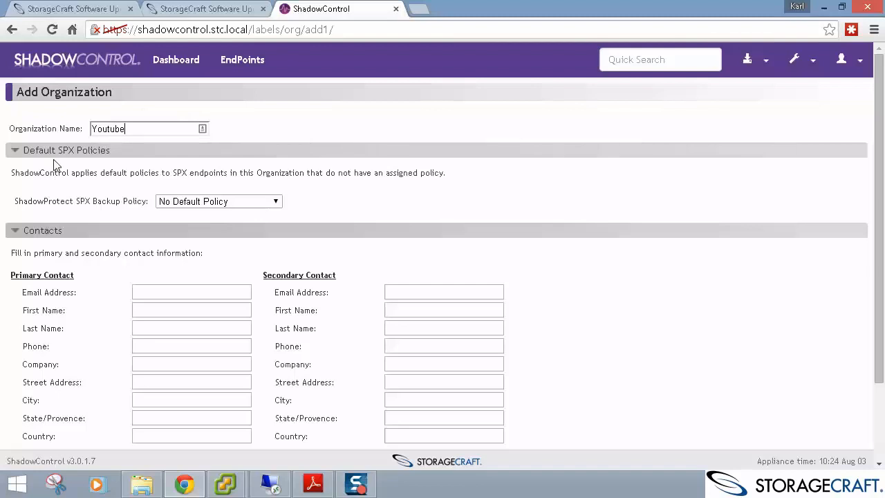
triple_click(54, 197)
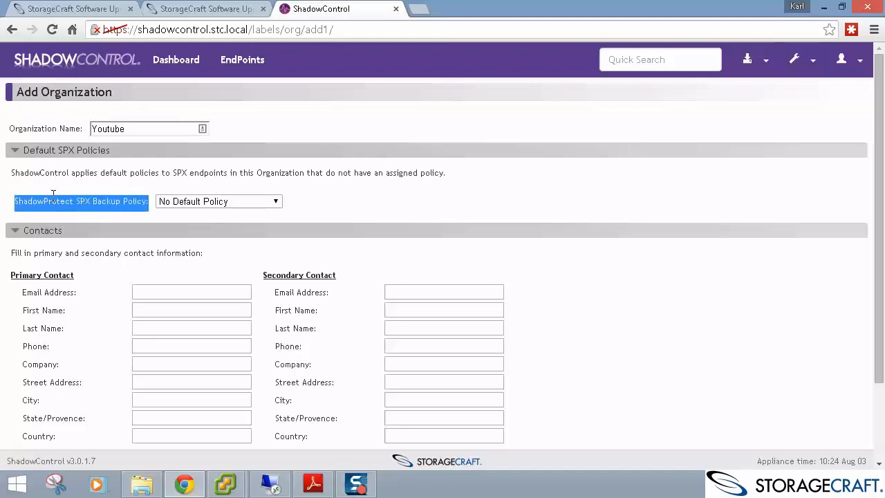
left_click(229, 202)
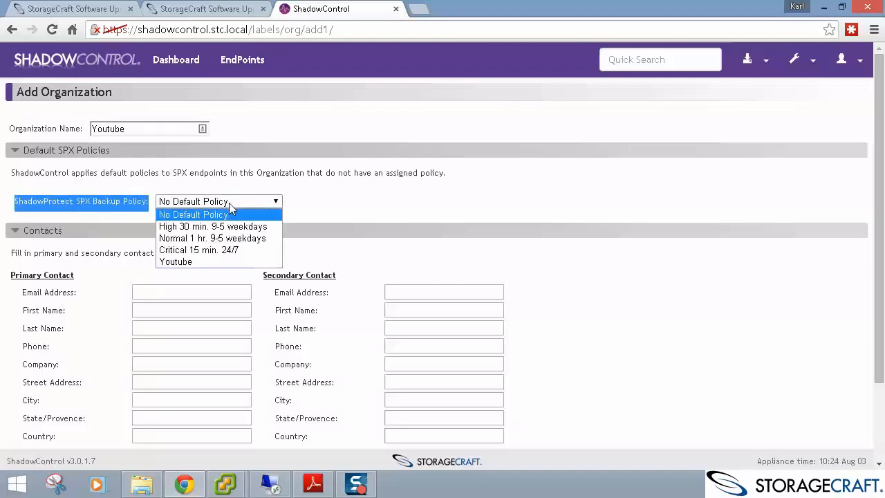
left_click(204, 261)
double_click(269, 173)
key("ctrl+c")
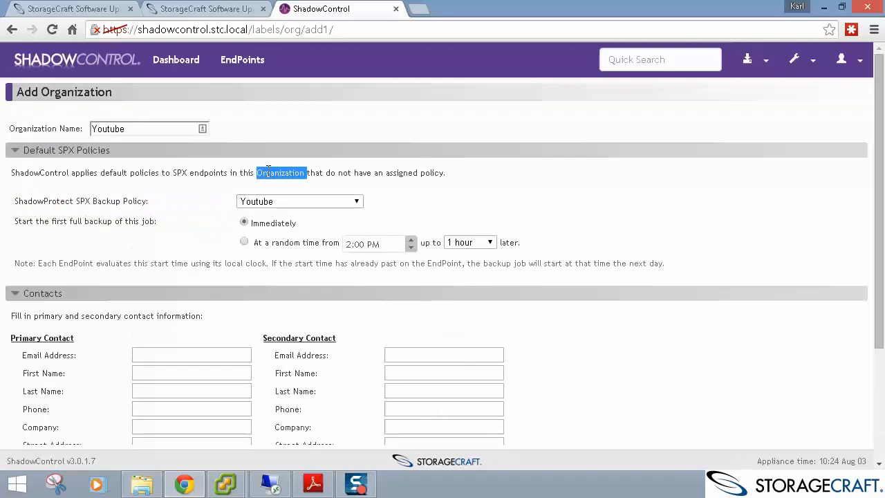
left_click(150, 128)
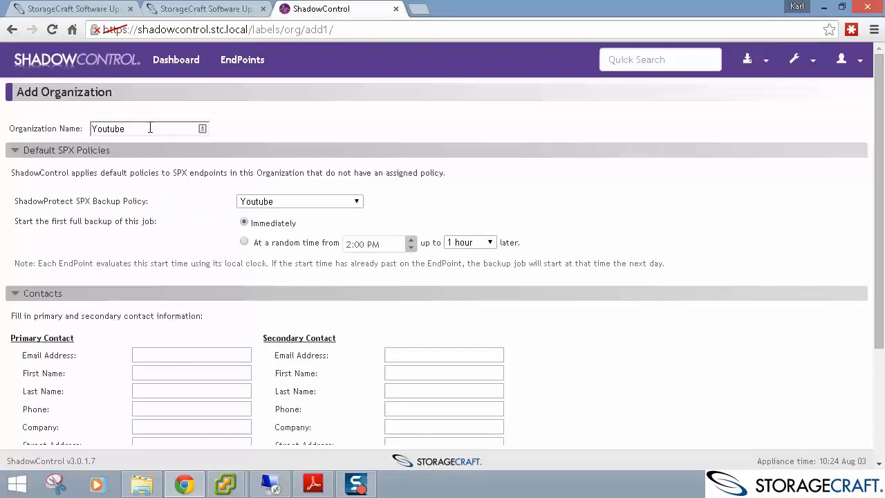
key("ctrl+v")
Start the first full backup at a random time from 9:00 PM within 6 hours.
left_click(245, 243)
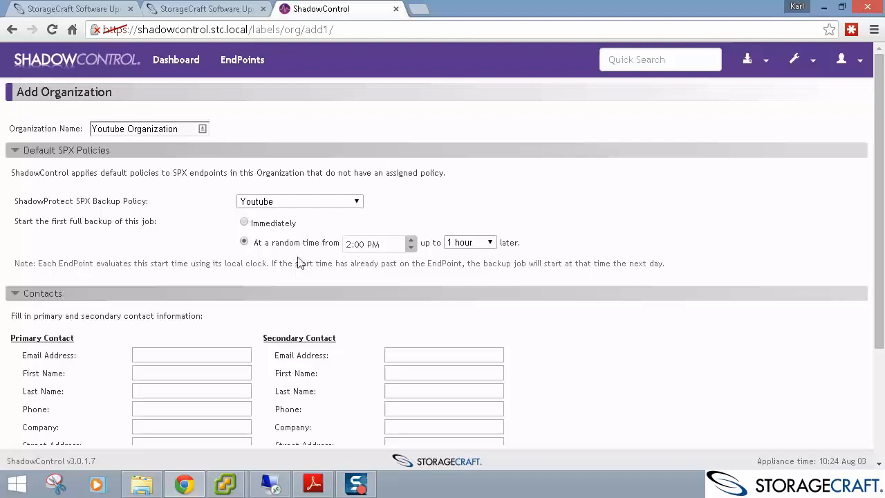
left_click(349, 242)
type("9")
left_click(484, 242)
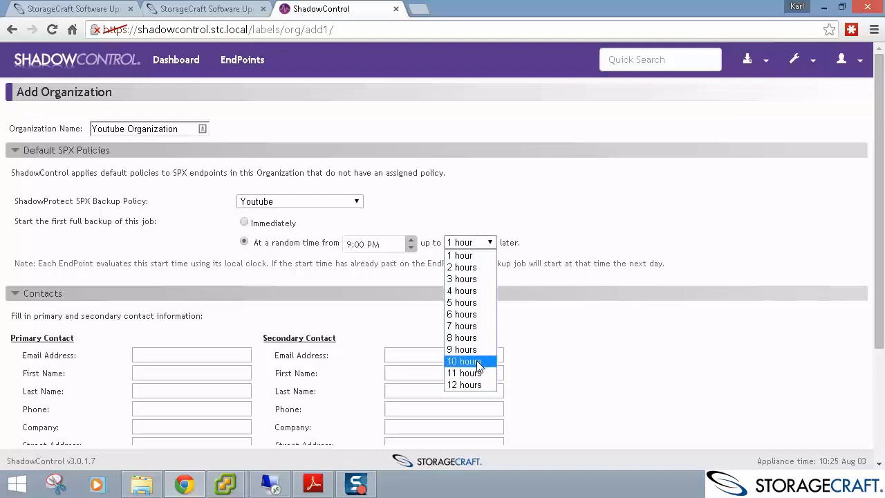
left_click(483, 315)
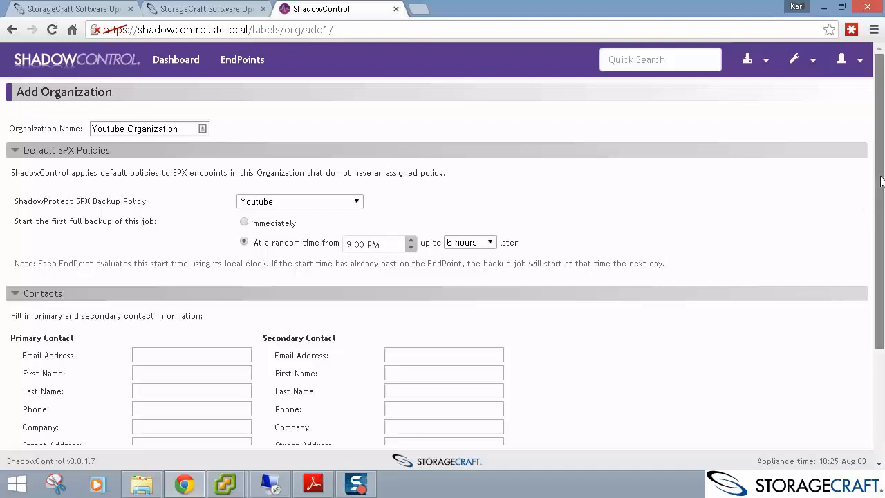
Turn off Send Reports for the primary contact.
scroll(865, 235, "down", 3)
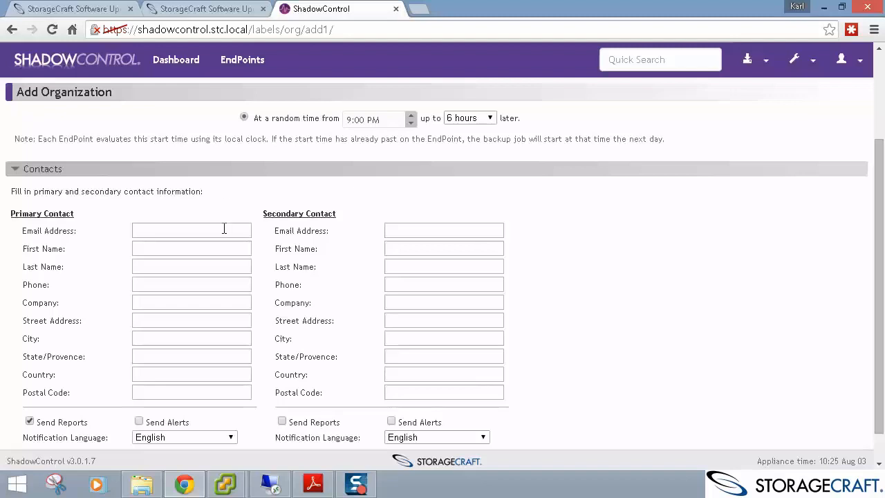
scroll(217, 253, "down", 1)
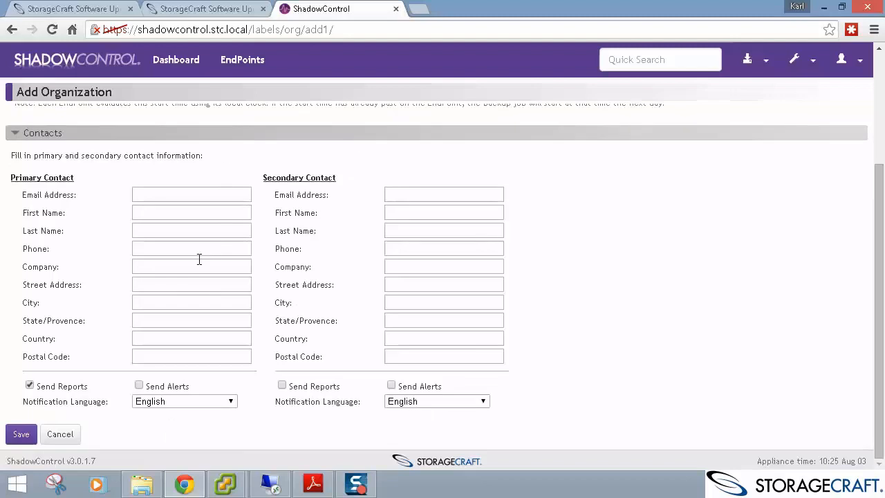
left_click(30, 385)
Save the organization and confirm Youtube Organization is listed with 0 endpoints.
left_click(20, 435)
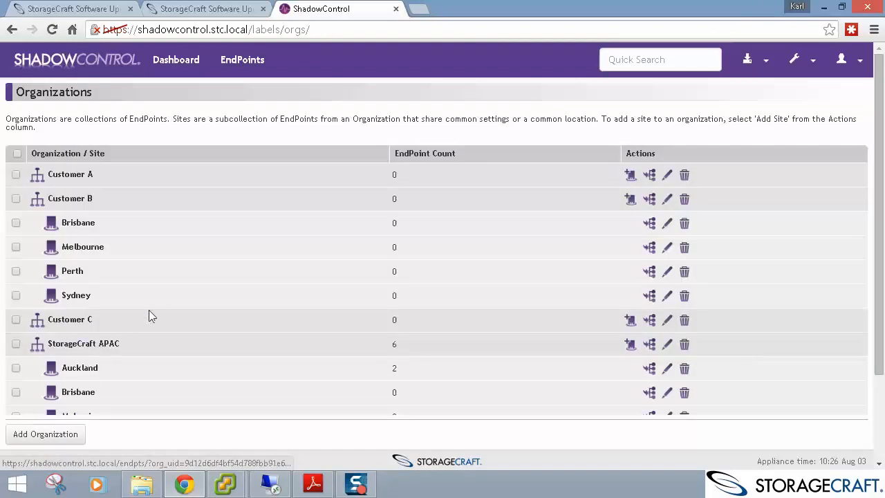
scroll(148, 310, "down", 2)
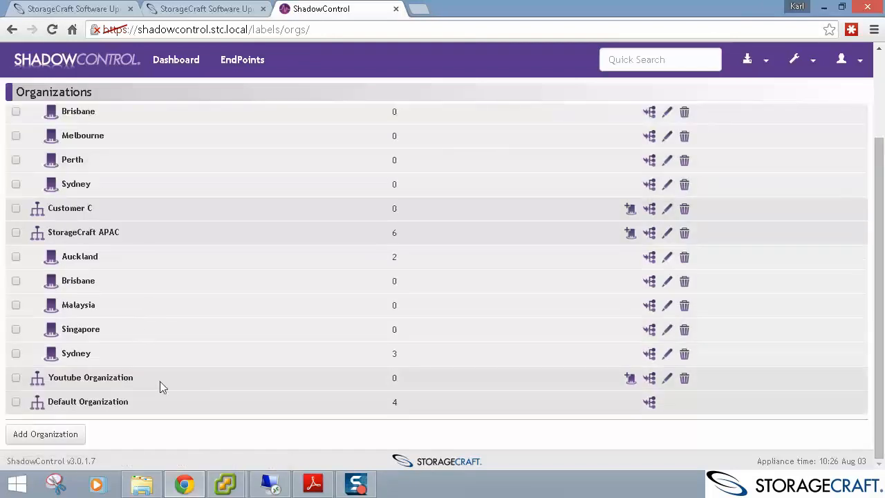
left_click_drag(159, 381, 54, 386)
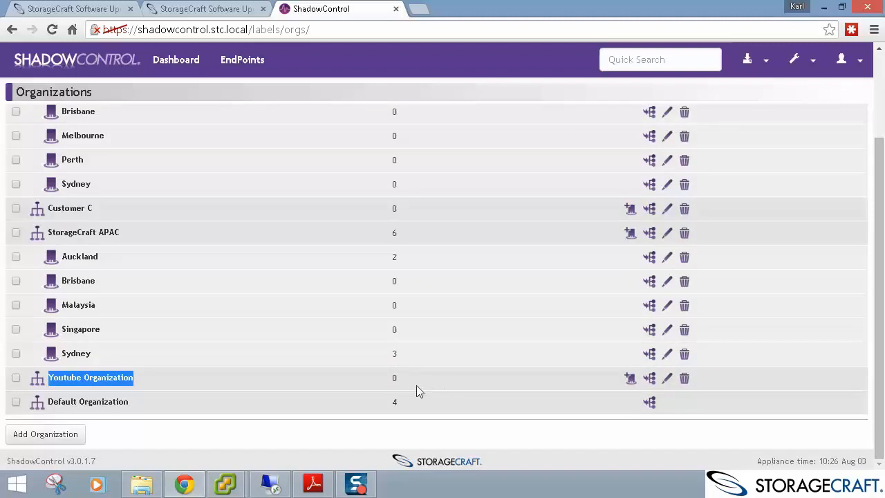
left_click_drag(417, 386, 392, 378)
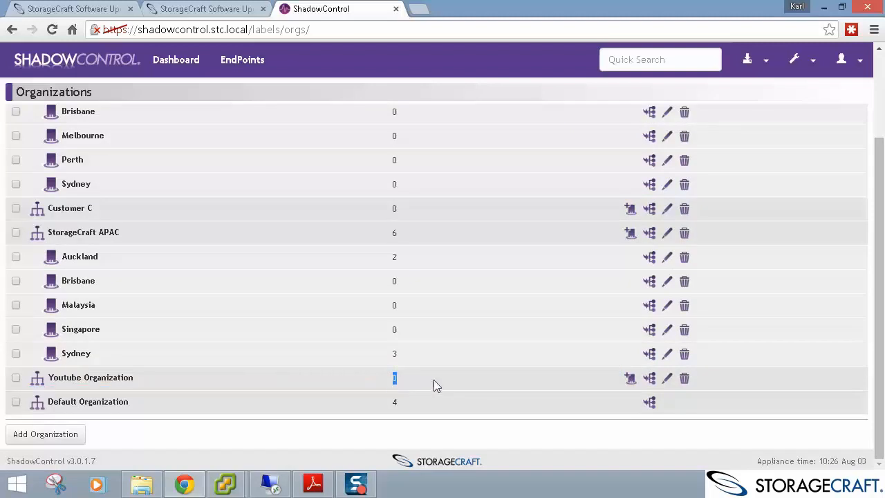
left_click(395, 377)
Open the EndPoint Installation Instructions from the Dashboard and download the Windows agent MSI.
left_click(190, 74)
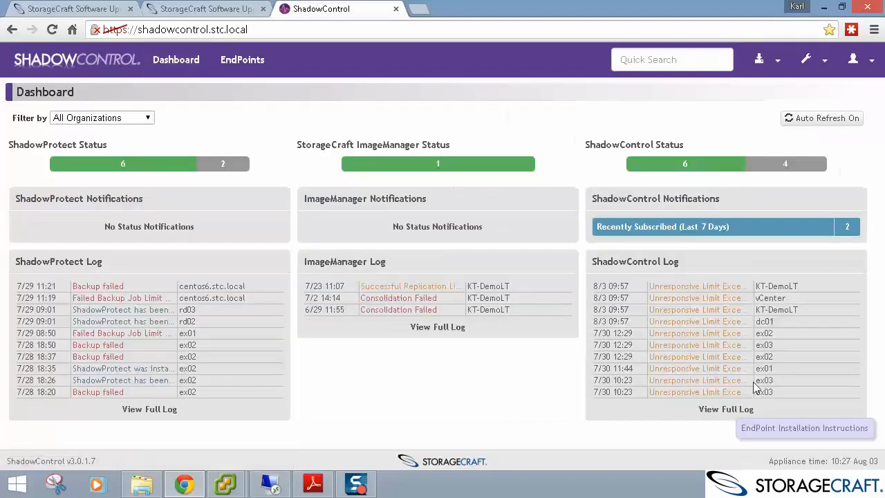
left_click(818, 429)
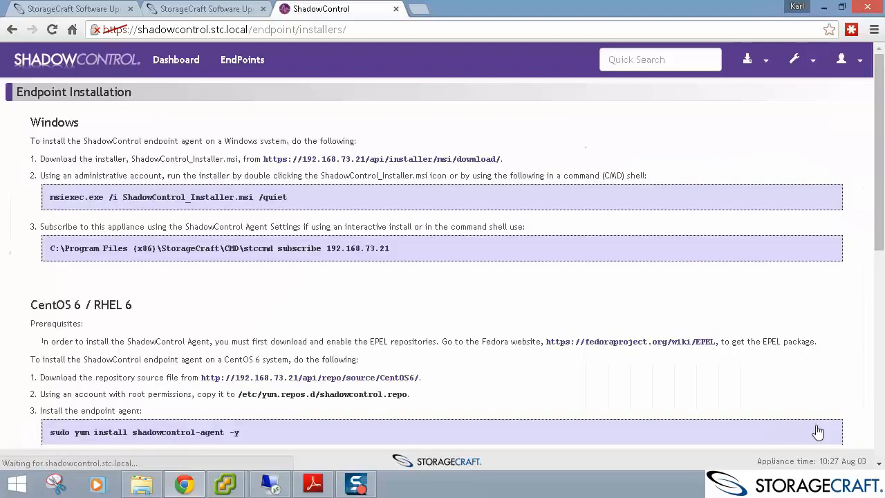
left_click(478, 163)
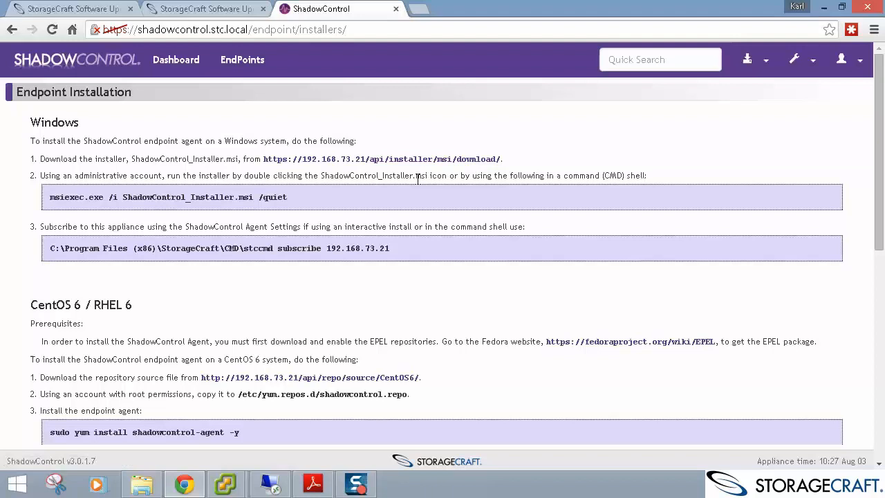
Highlight the silent install command and installer file name, then return to StorageCraft Software Updates.
left_click_drag(288, 197, 50, 194)
triple_click(63, 194)
left_click(79, 229)
left_click_drag(259, 199, 125, 196)
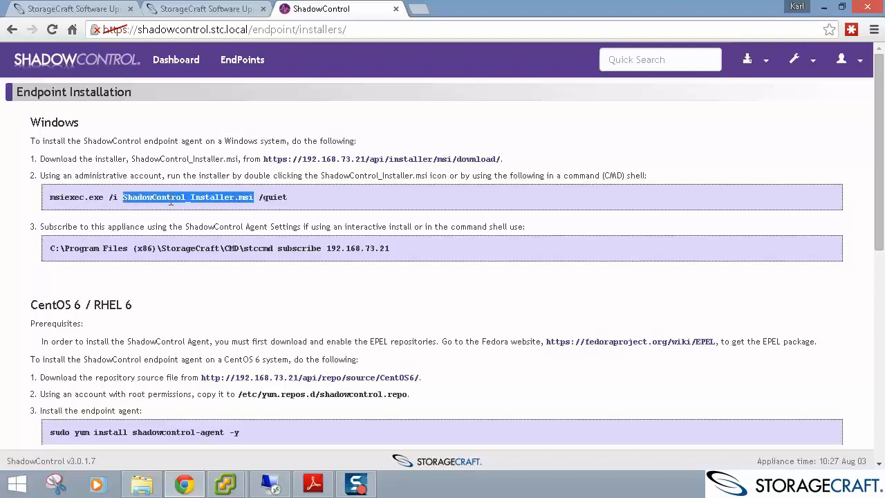
left_click(262, 207)
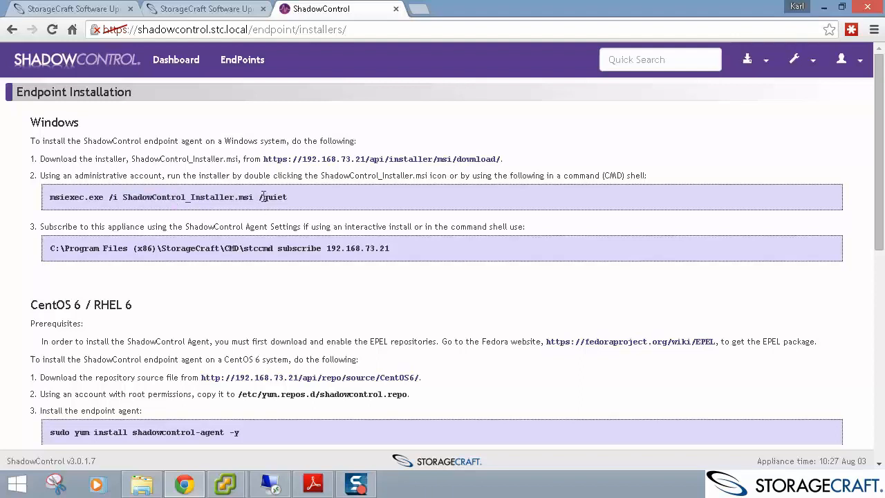
left_click(208, 8)
scroll(291, 233, "down", 3)
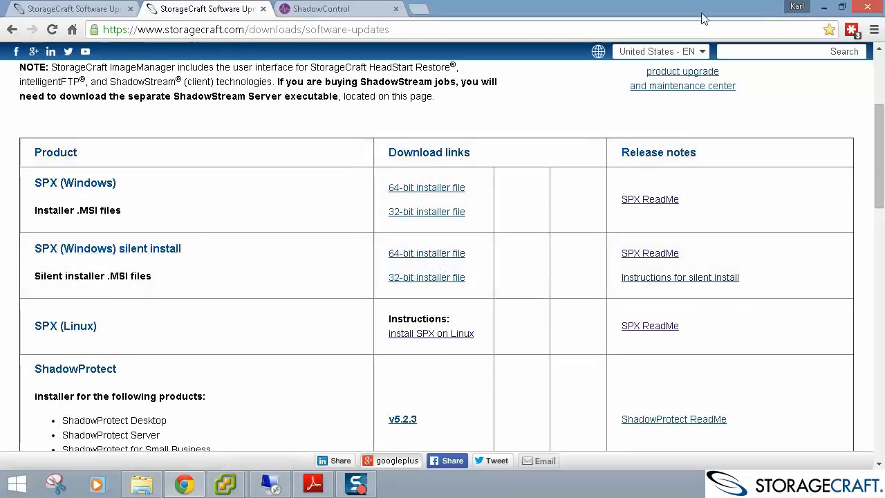
Open the RTM installer folder and select the ShadowControl and 64-bit GP SPX installers.
left_click(824, 7)
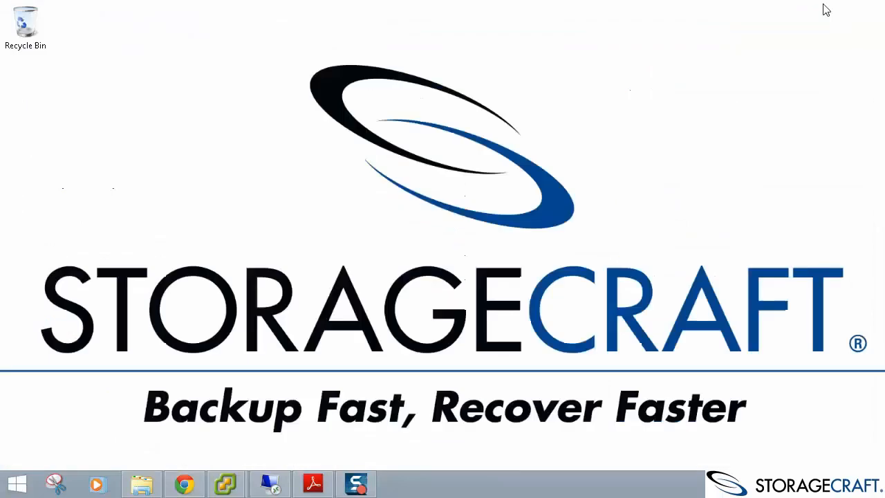
left_click(142, 484)
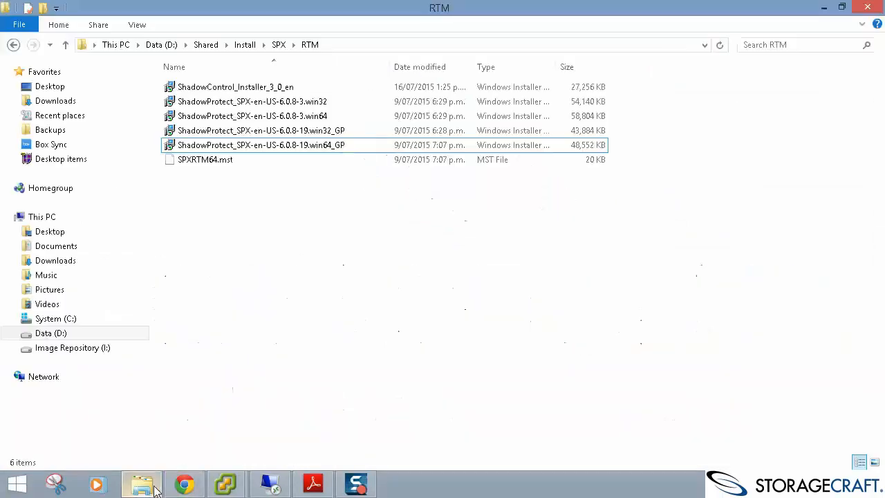
left_click(300, 87)
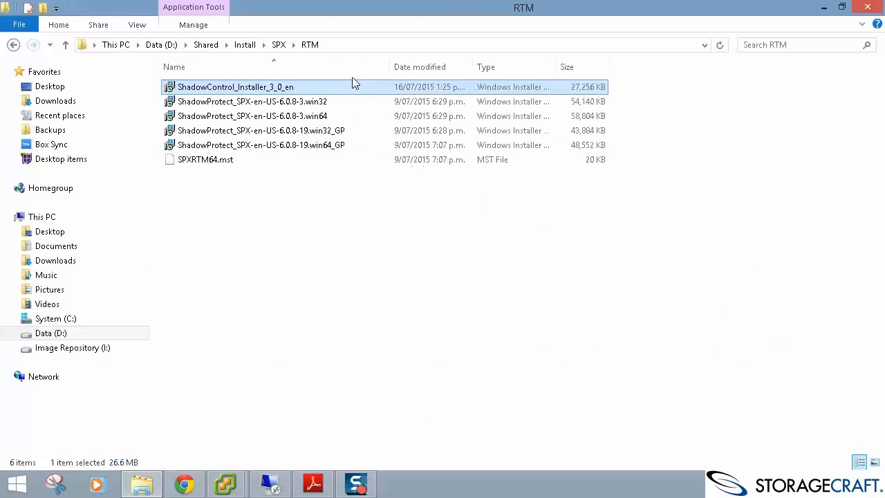
left_click(358, 146)
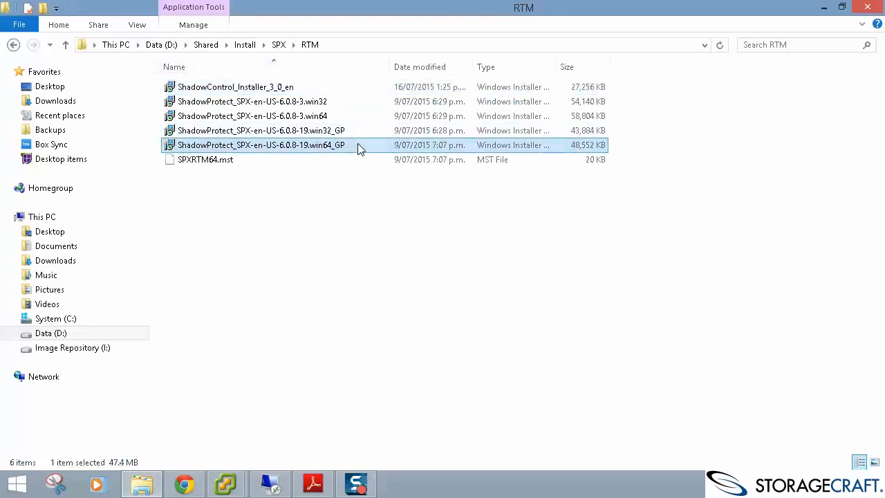
mouse_move(348, 148)
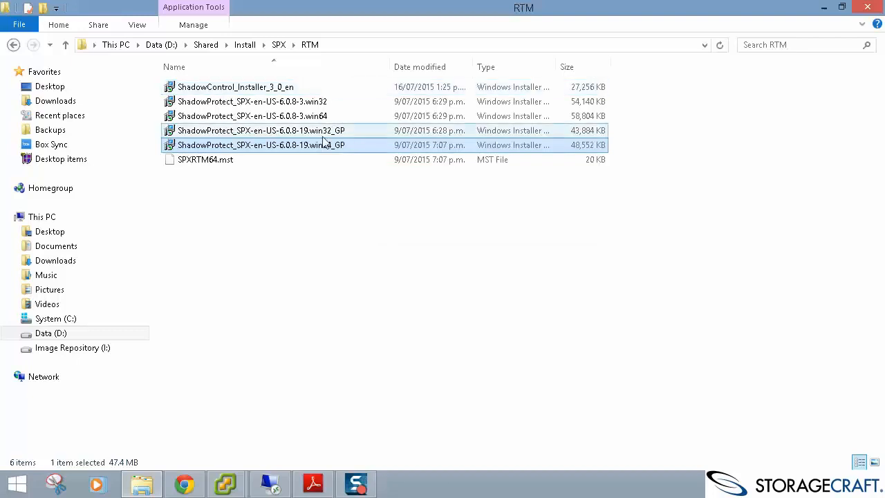
Look over the 32-bit GP, 6.0.8-3 win64/win32 installers and SPXRTM64.mst, then bring up Start.
left_click(325, 136)
left_click(333, 120)
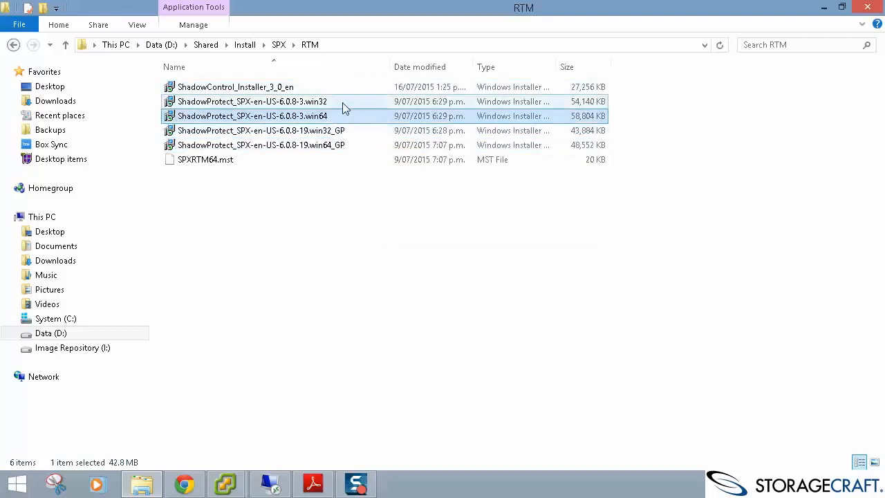
left_click(345, 103)
left_click(339, 118)
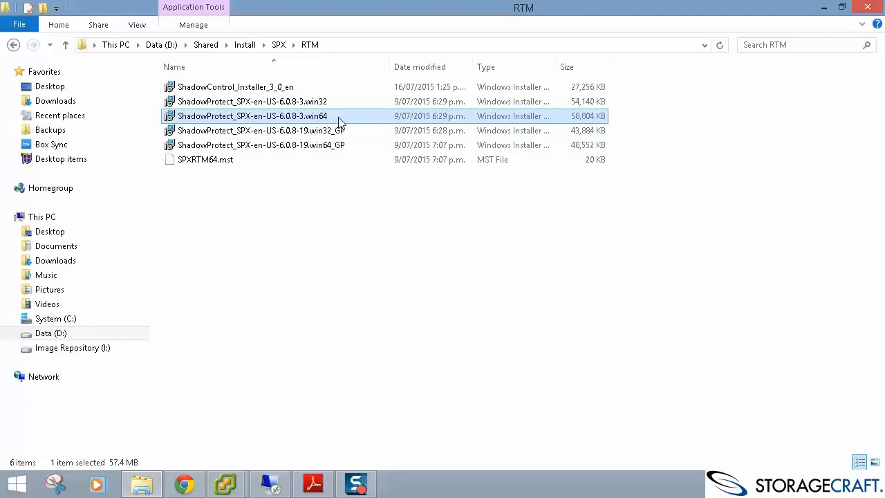
left_click(253, 160)
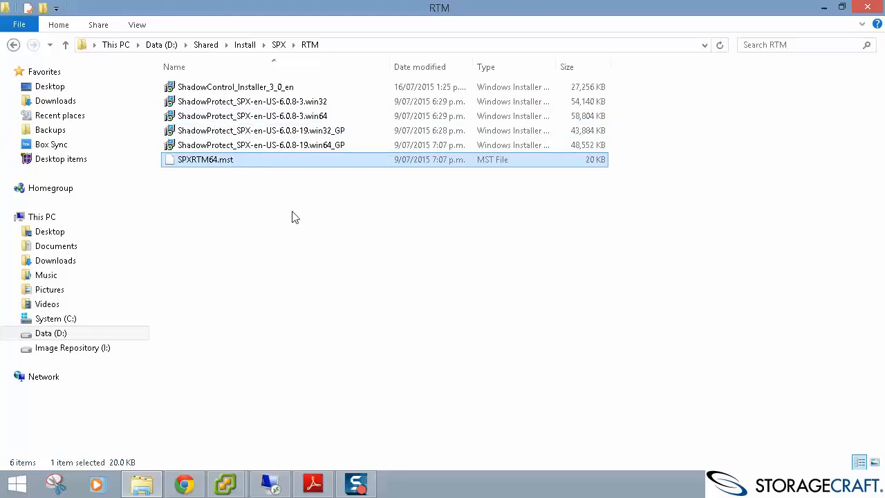
left_click(367, 286)
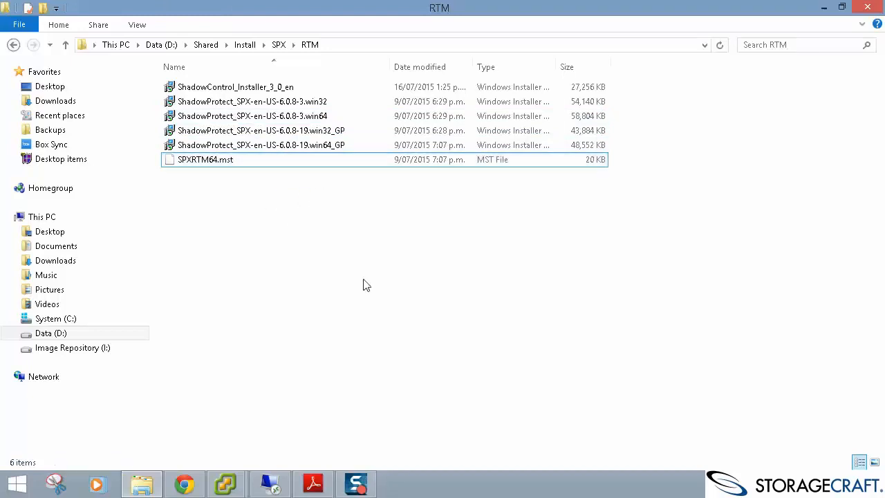
left_click(18, 483)
scroll(502, 414, "down", 5)
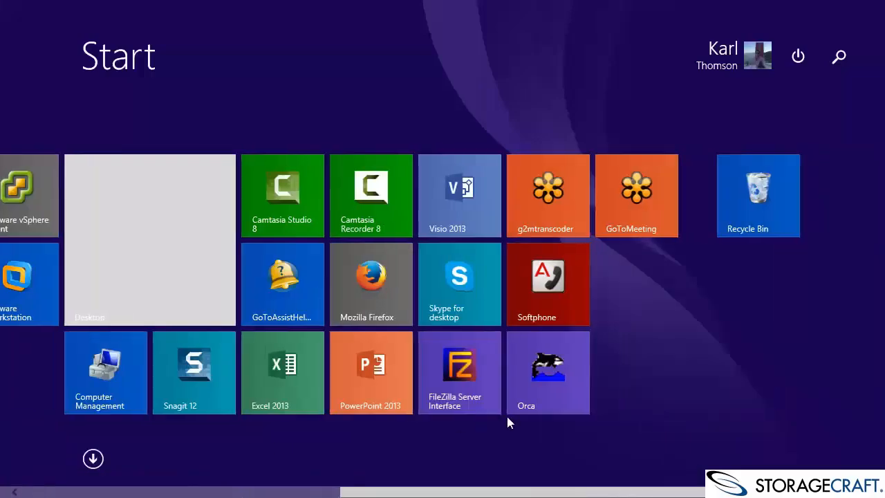
Open ShadowProtect_SPX-en-US-6.0.8-19.win64_GP.msi in Orca, start a New Transform, then return to Chrome.
left_click(559, 367)
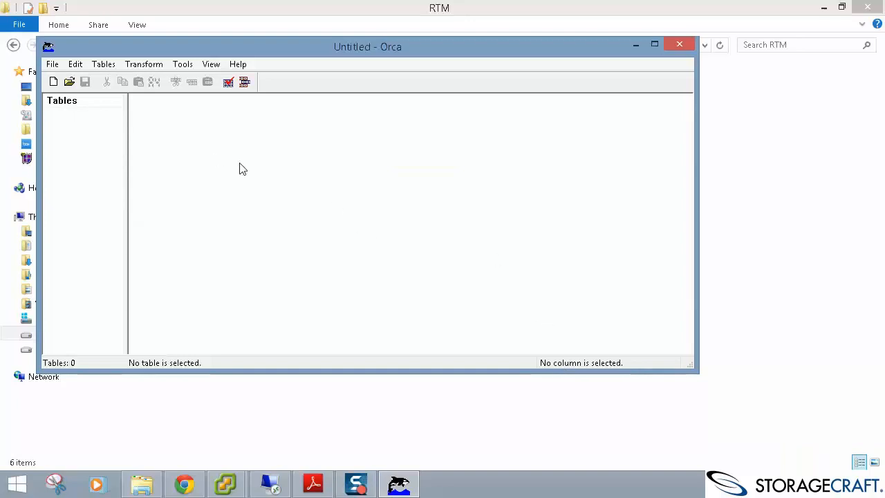
left_click(69, 82)
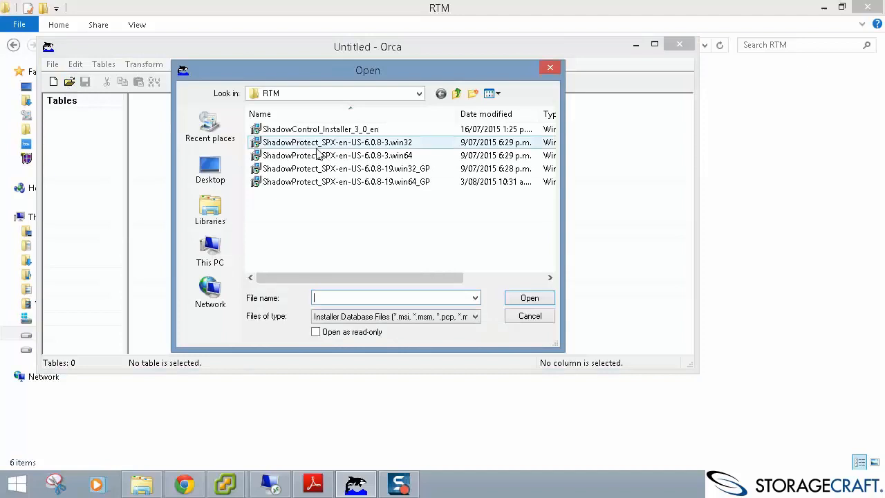
left_click(357, 182)
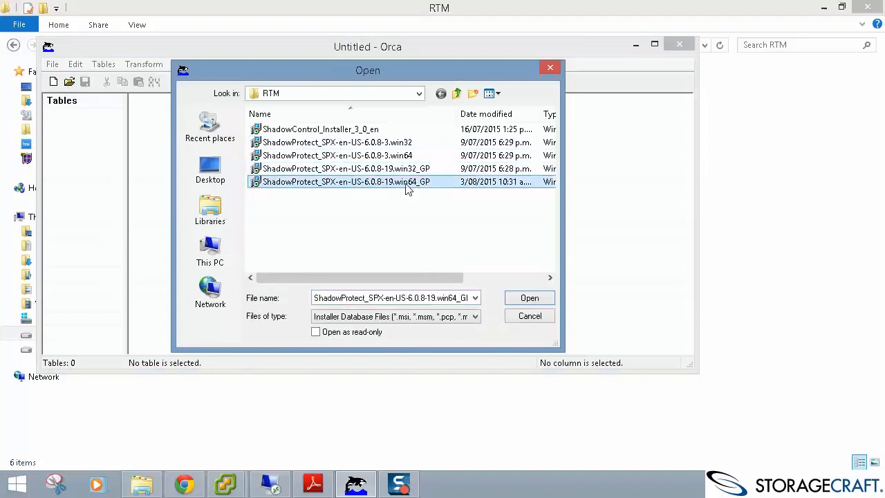
left_click(533, 298)
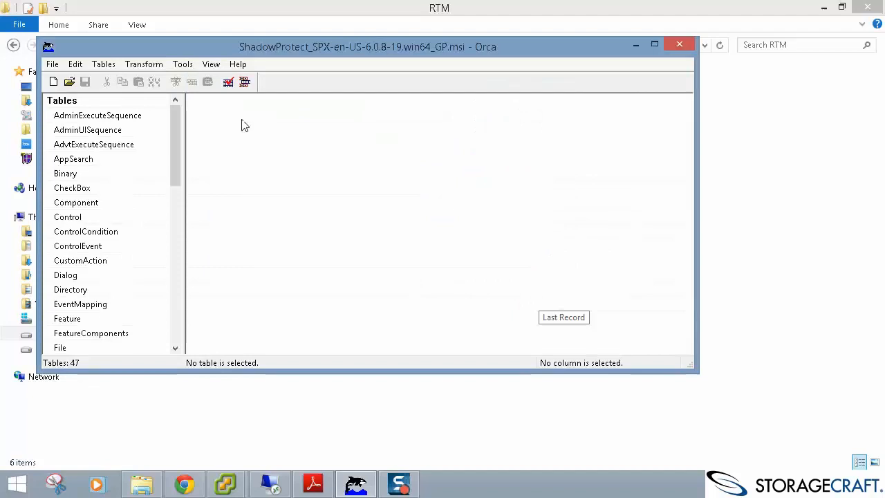
left_click(146, 66)
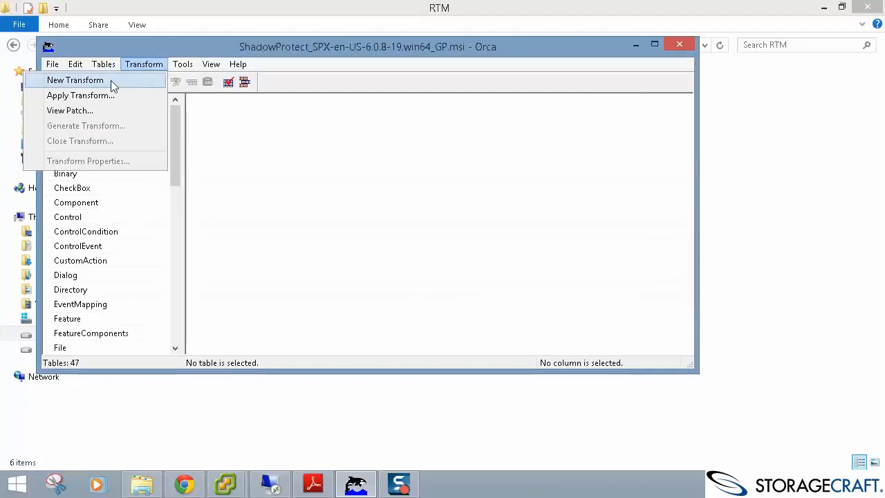
left_click(111, 80)
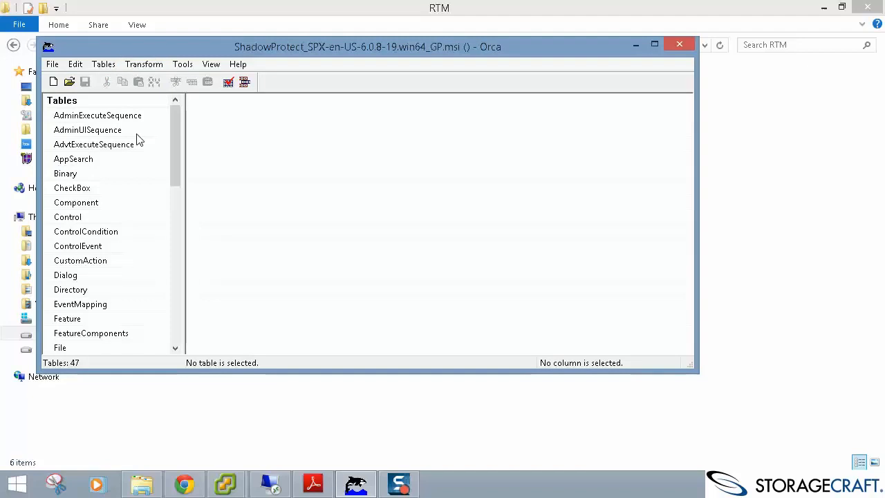
left_click(184, 486)
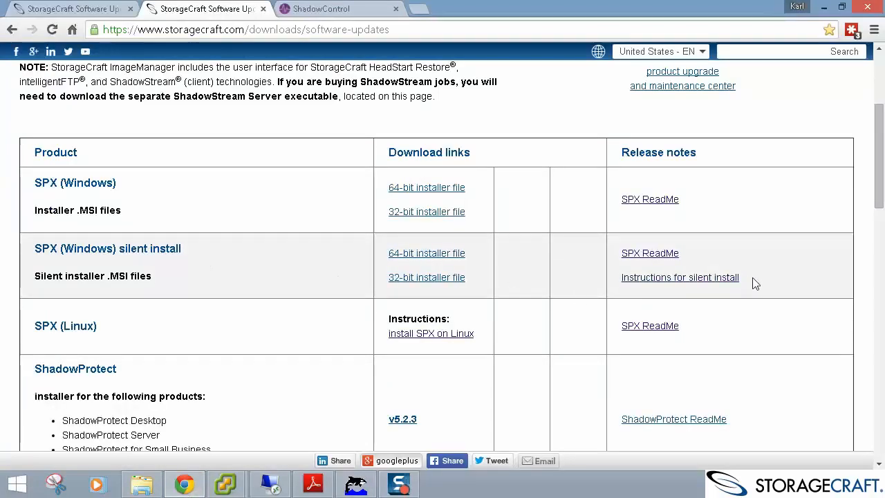
Mark the IACCEPT, KEY, NAME and ORG rows in the silent-install PDF's Orca screenshot.
left_click_drag(753, 283, 655, 286)
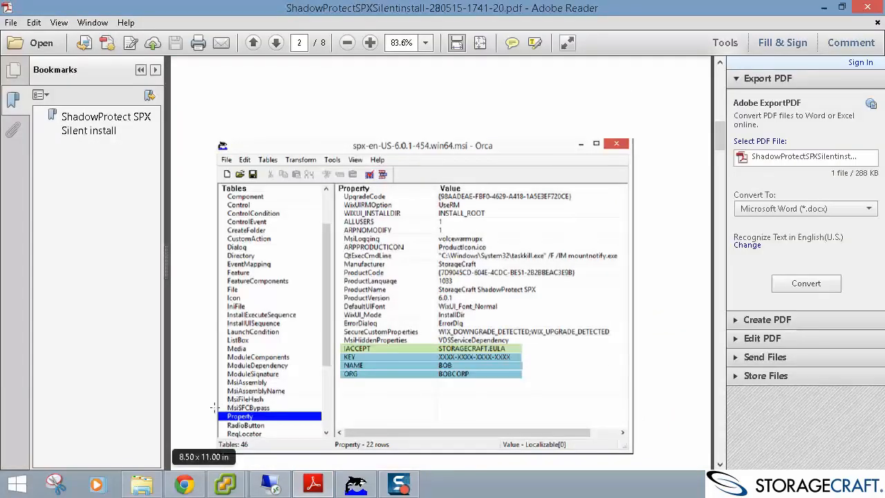
left_click_drag(215, 405, 277, 435)
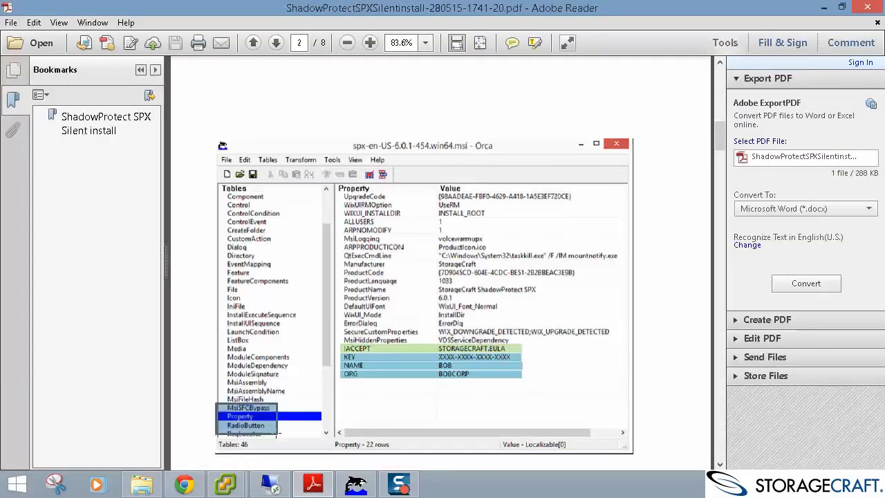
left_click_drag(332, 339, 541, 386)
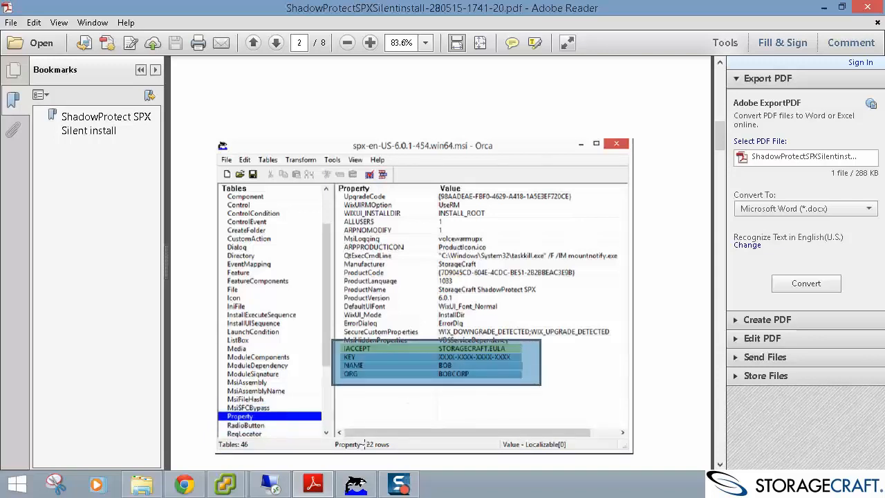
left_click(357, 484)
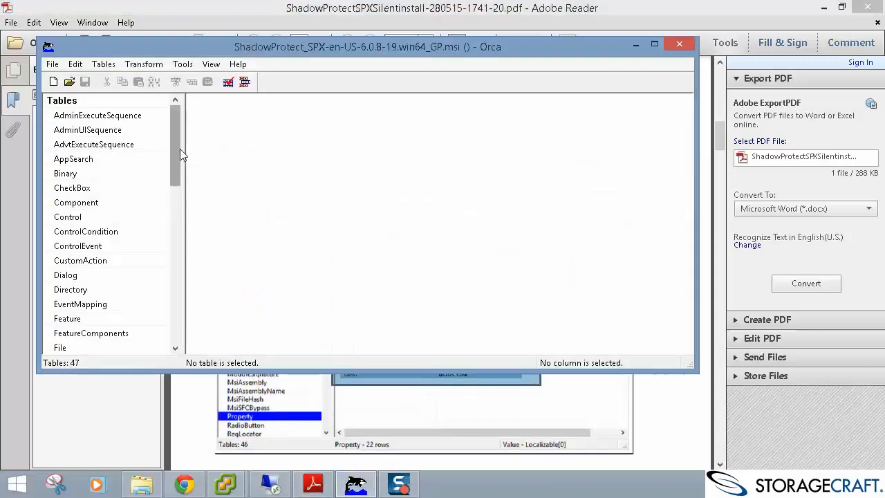
Add an IACCEPT row with value STORAGECRAFT.EULA to Orca's Property table.
left_click_drag(180, 148, 186, 279)
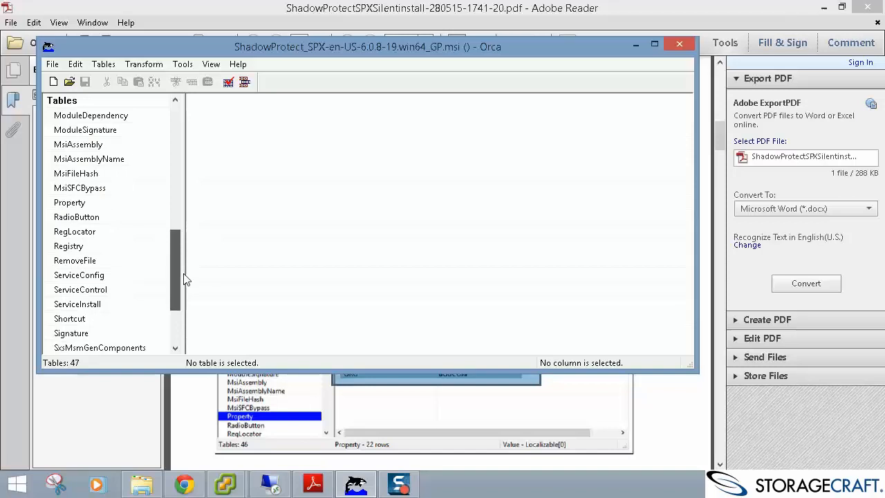
left_click(148, 204)
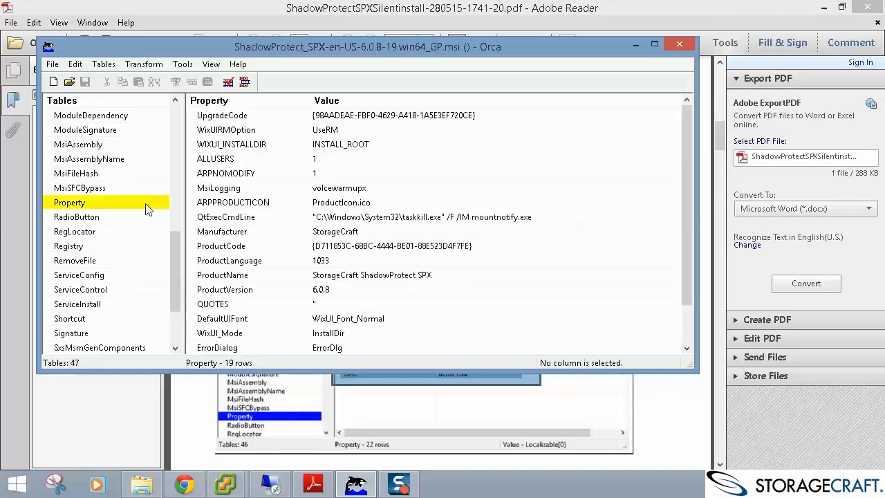
left_click_drag(693, 169, 689, 230)
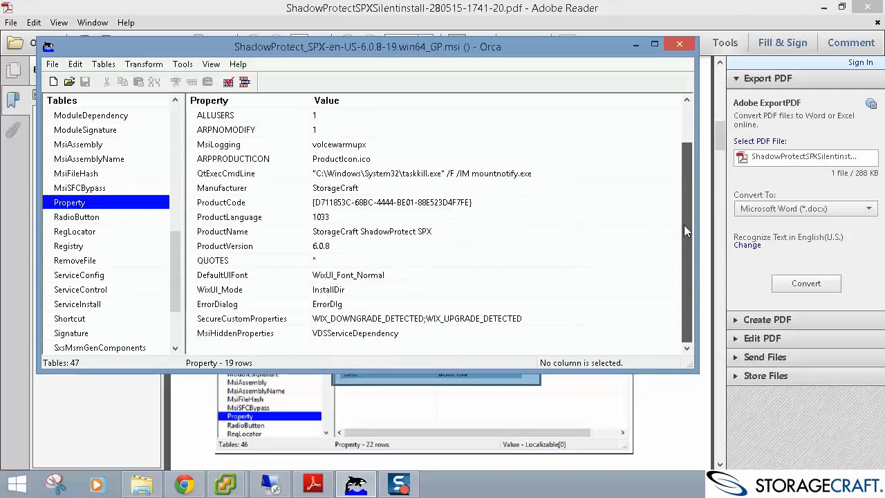
double_click(280, 346)
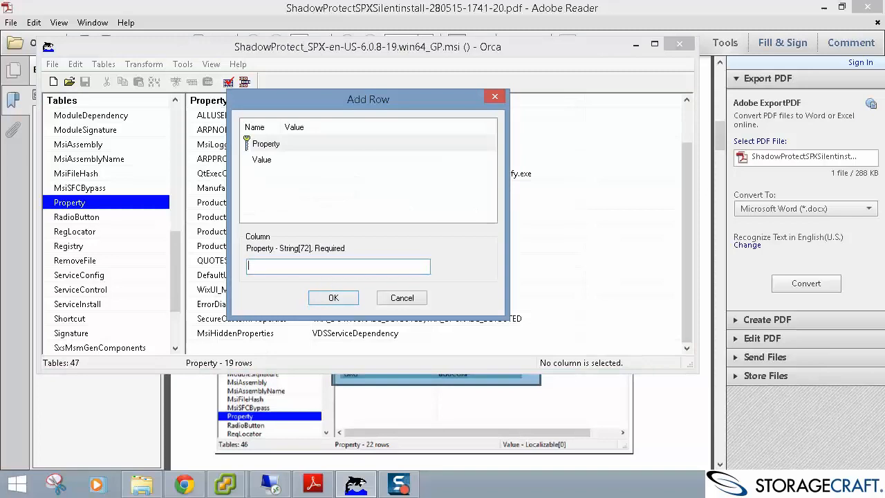
key("Return")
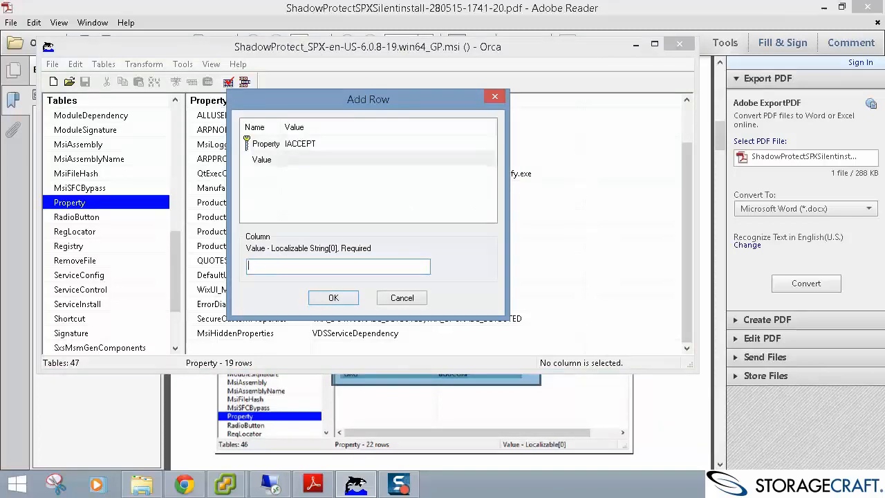
type("STORAGECRAFT.EULA")
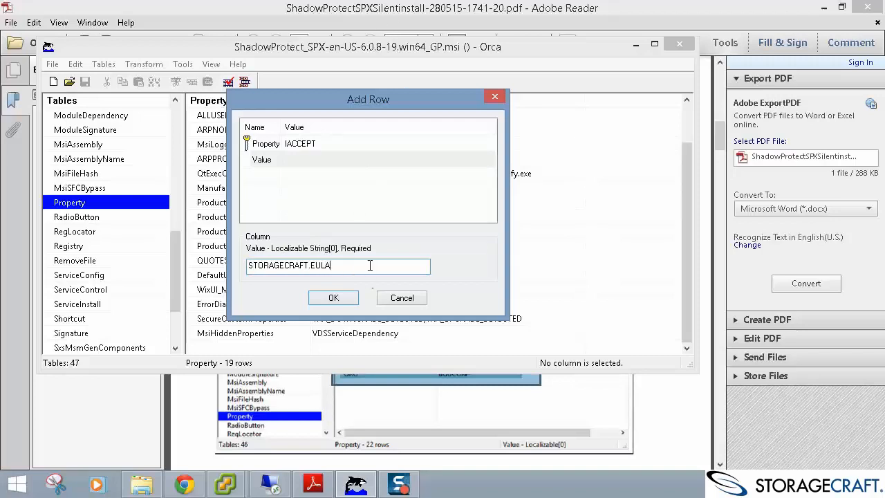
left_click_drag(370, 265, 225, 266)
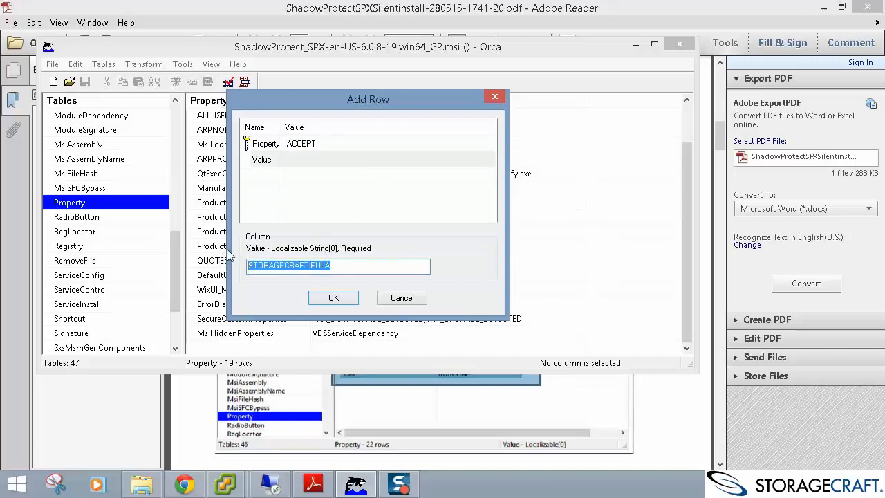
left_click(328, 298)
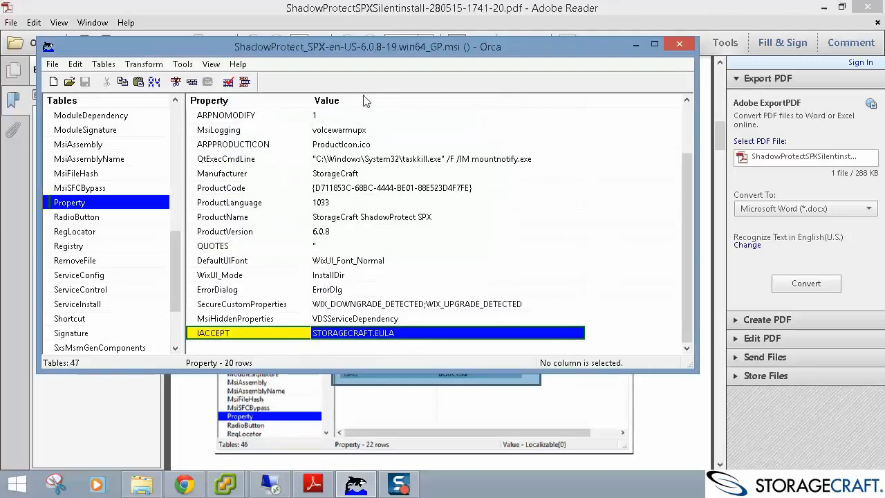
left_click(312, 488)
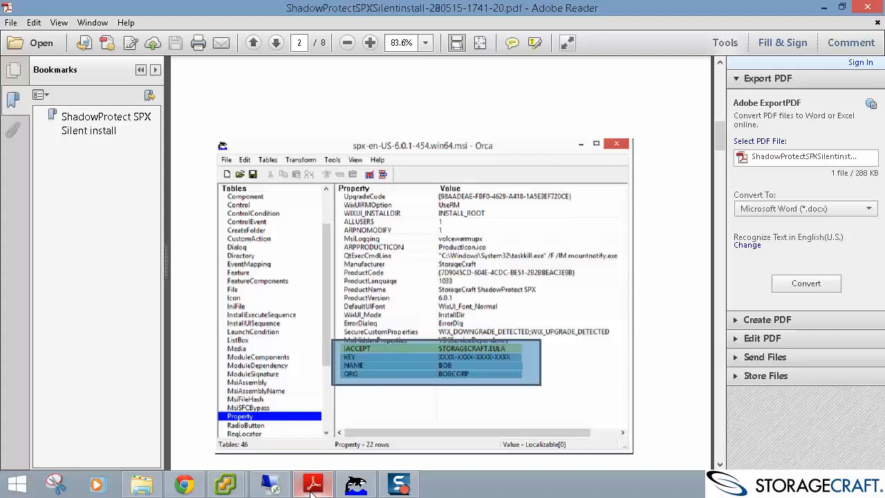
Add a KEY row to the Property table with the product licence key as its value.
left_click(311, 488)
double_click(263, 346)
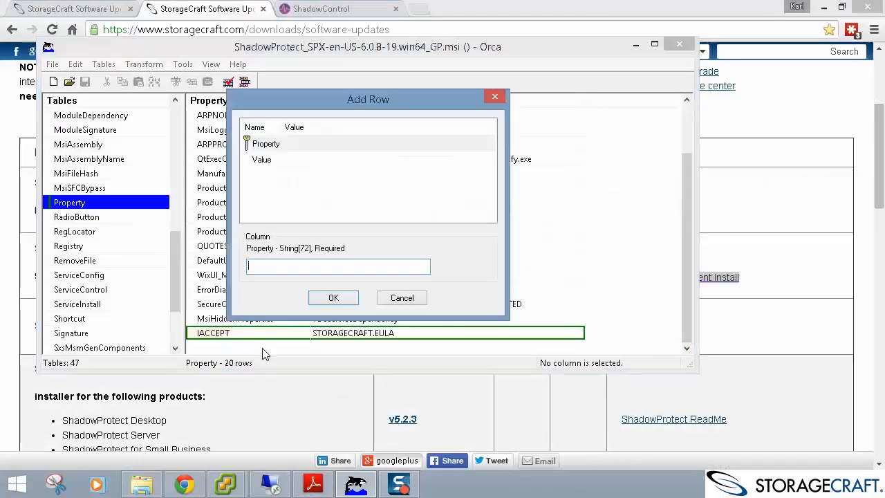
type("KEY")
key("Return")
type("XX")
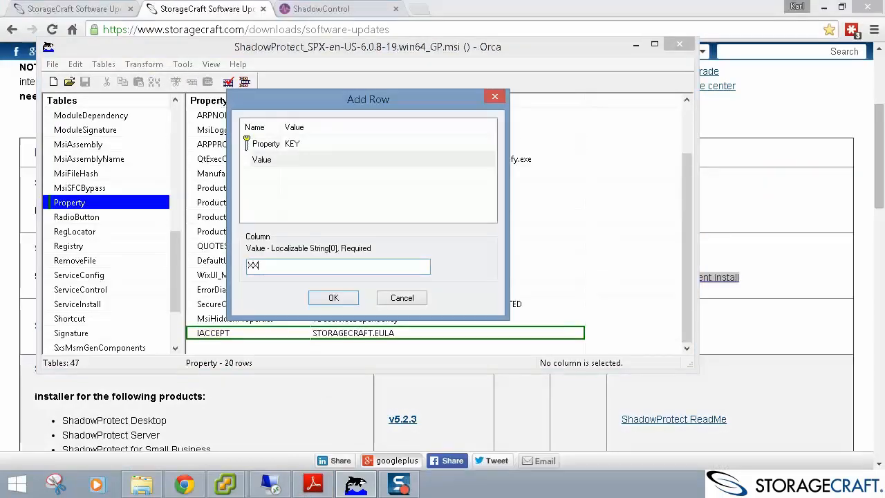
type("XX-XXXX-XXXX-XXXX")
key("Return")
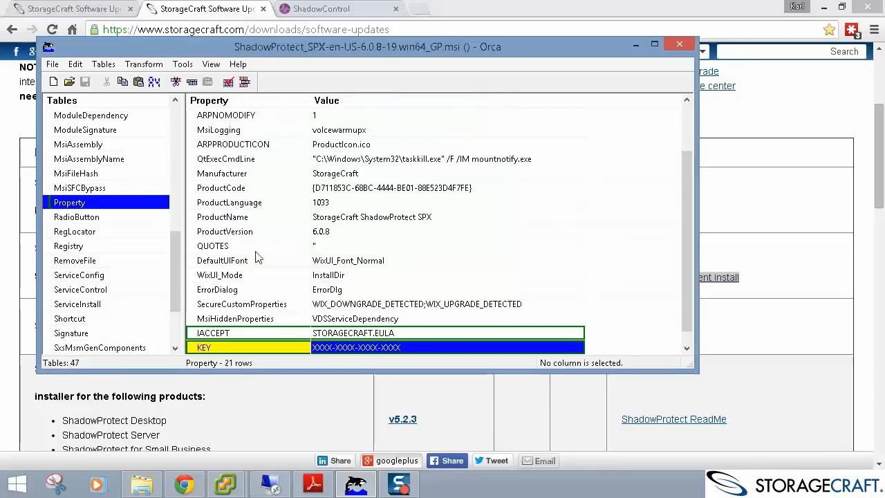
scroll(262, 256, "down", 1)
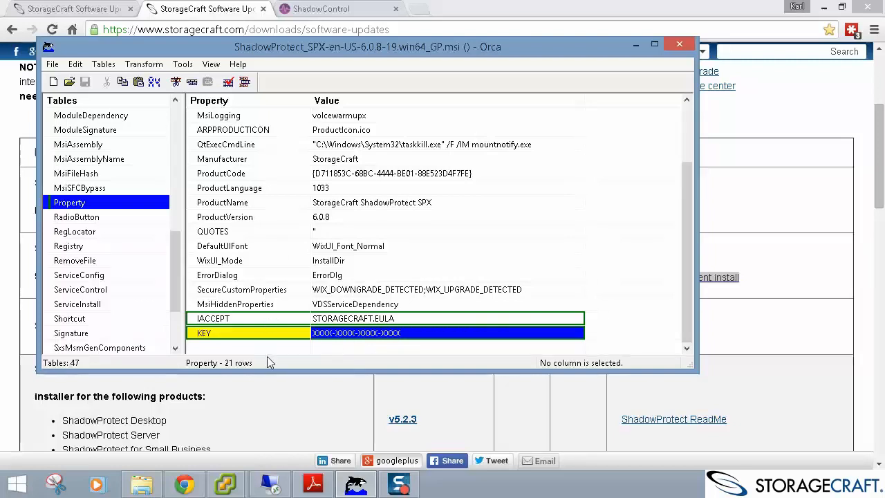
Add a NAME row holding the user's full name and an ORG row set to CUSTOMER A.
left_click(240, 355)
double_click(240, 353)
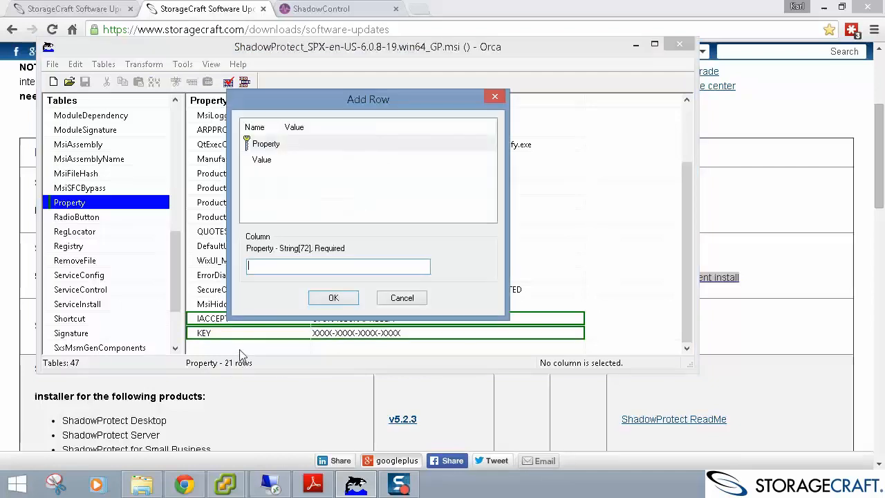
type("NAME")
key("Tab")
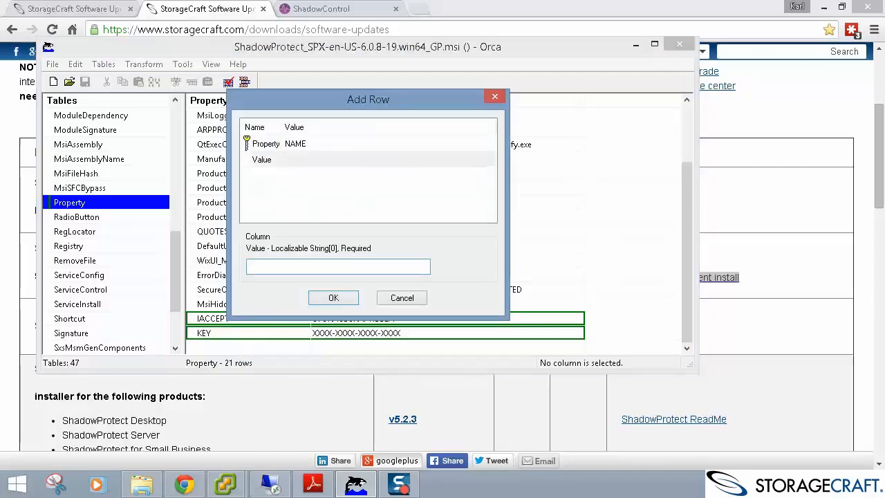
key("Return")
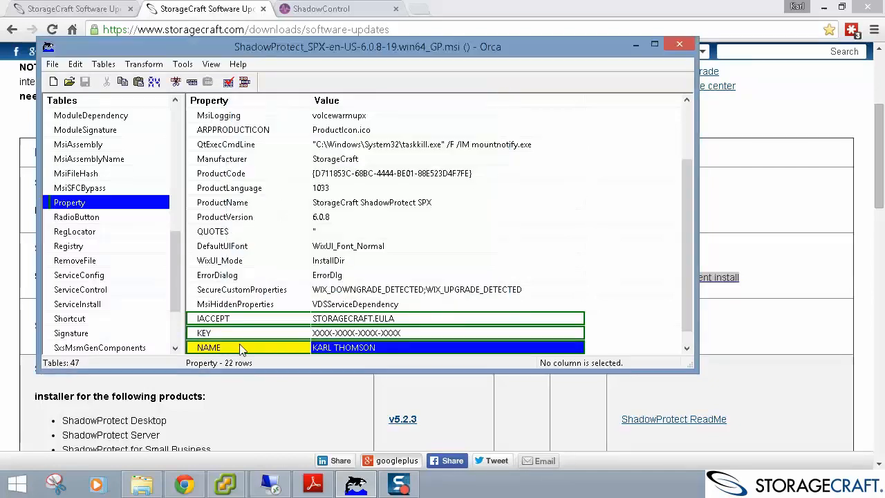
scroll(348, 319, "down", 1)
double_click(259, 349)
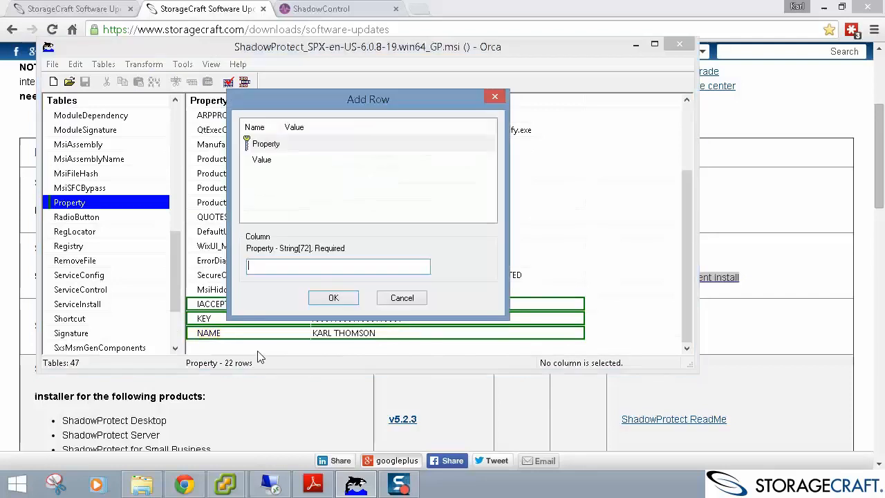
type("ORG")
key("Return")
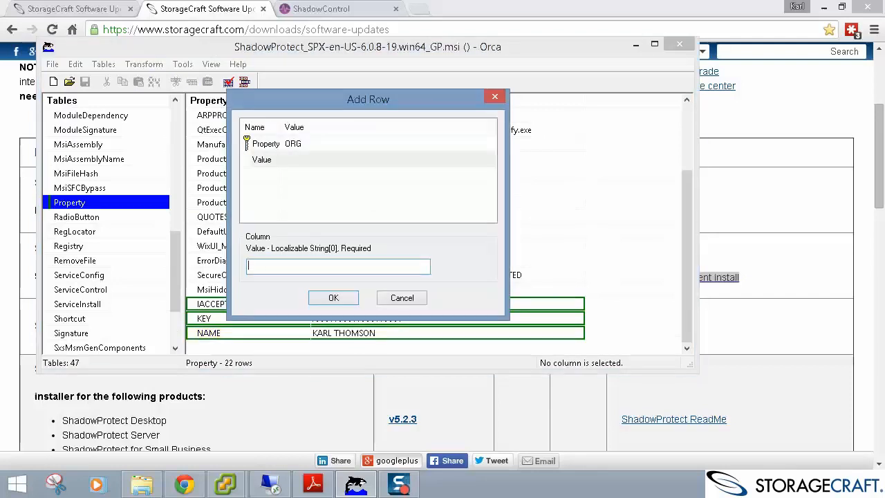
type("CUSTOMER A")
key("Return")
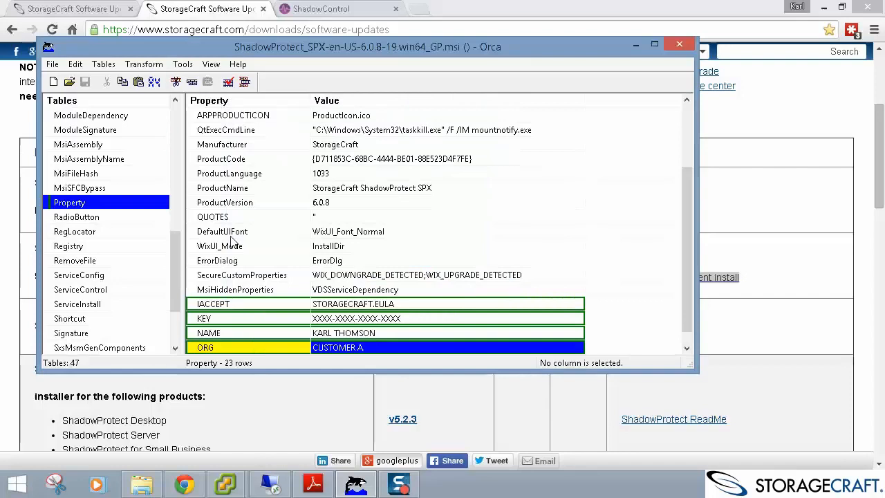
Generate the edits as a .MST transform file and close the installer in Orca.
left_click(144, 63)
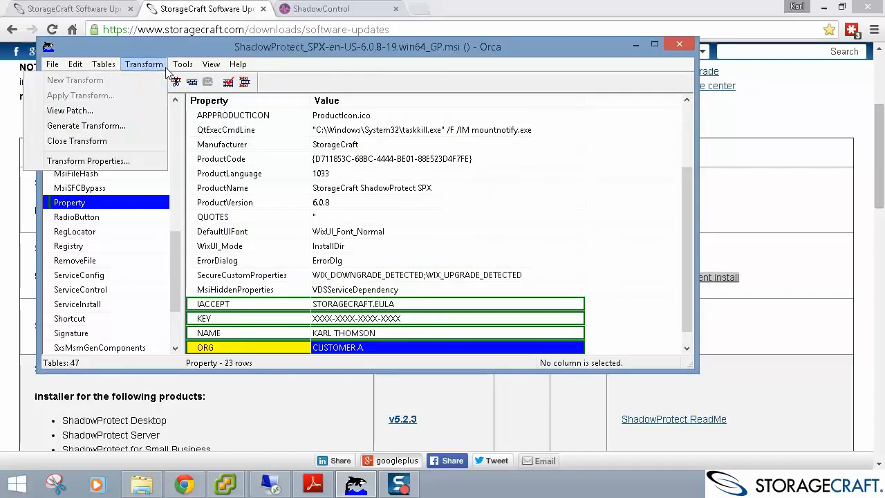
left_click(125, 125)
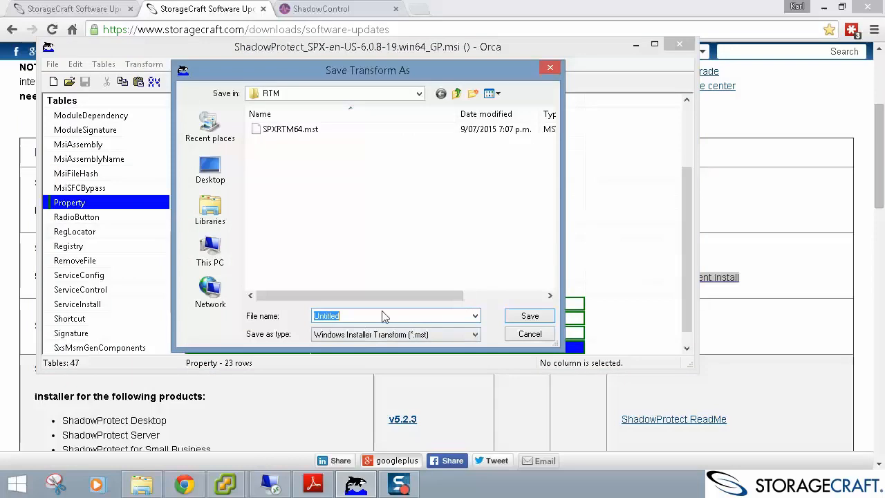
type("KARL.MST")
key("Return")
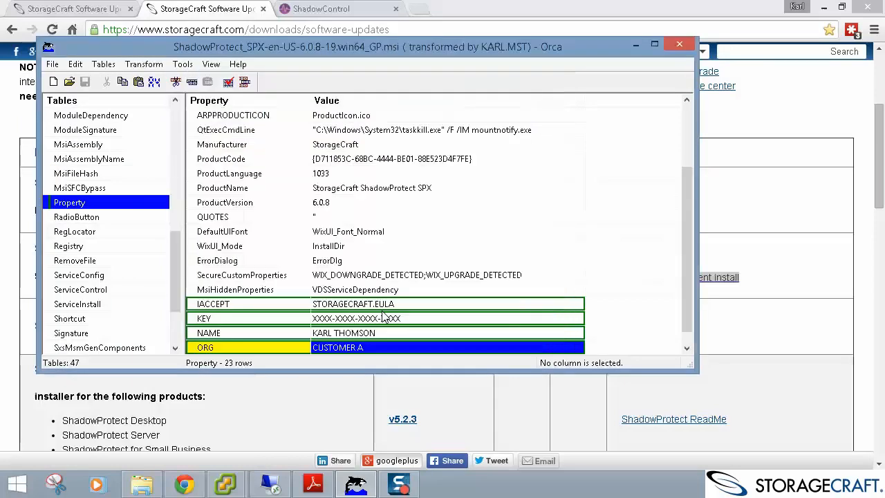
scroll(484, 173, "down", 1)
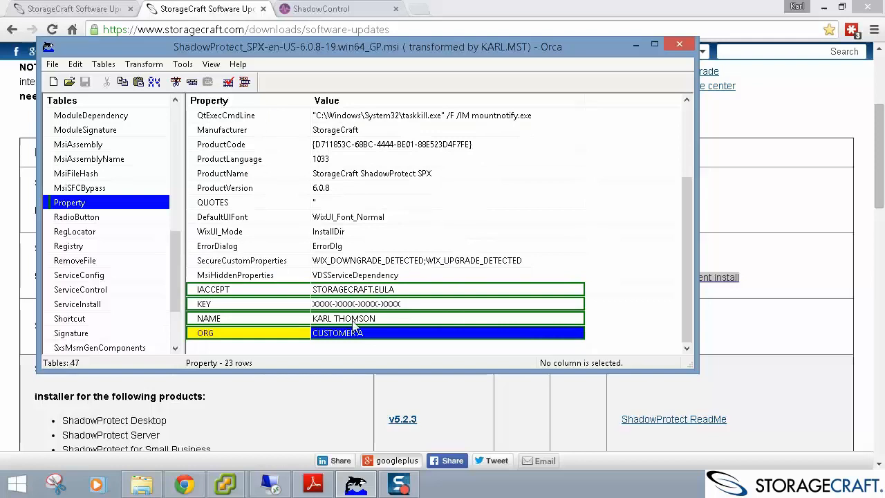
left_click(681, 45)
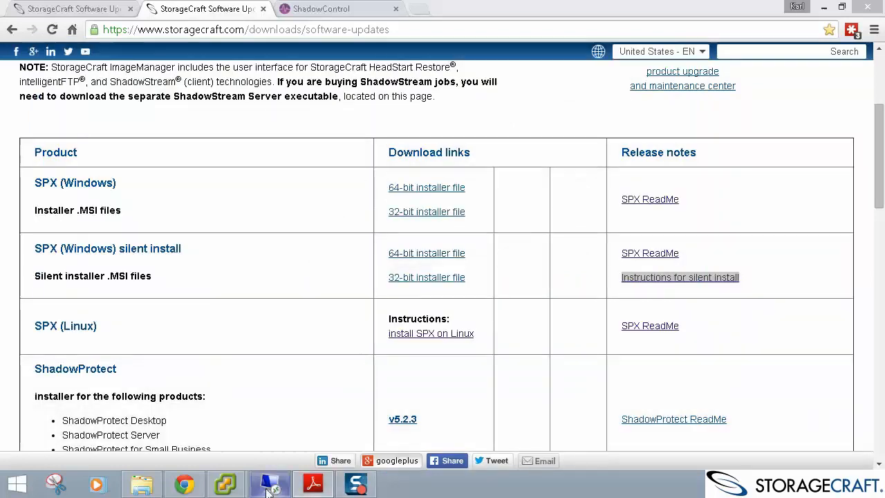
Check the new .MST transform sits beside SPXRTM64.mst in the RTM folder, then switch to dc01.
left_click(142, 486)
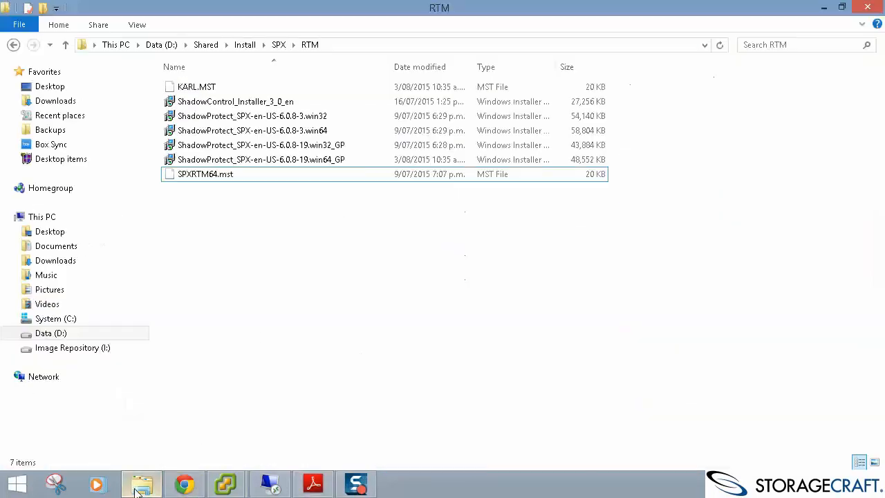
left_click(247, 86)
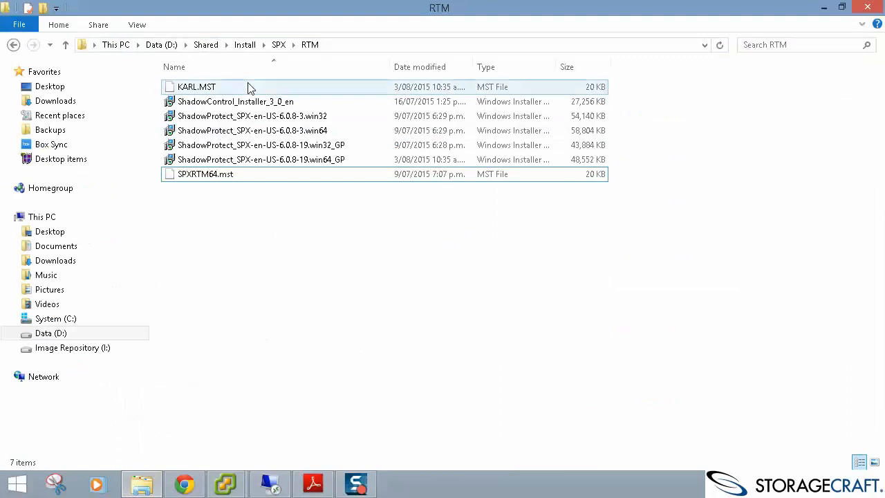
left_click(327, 177)
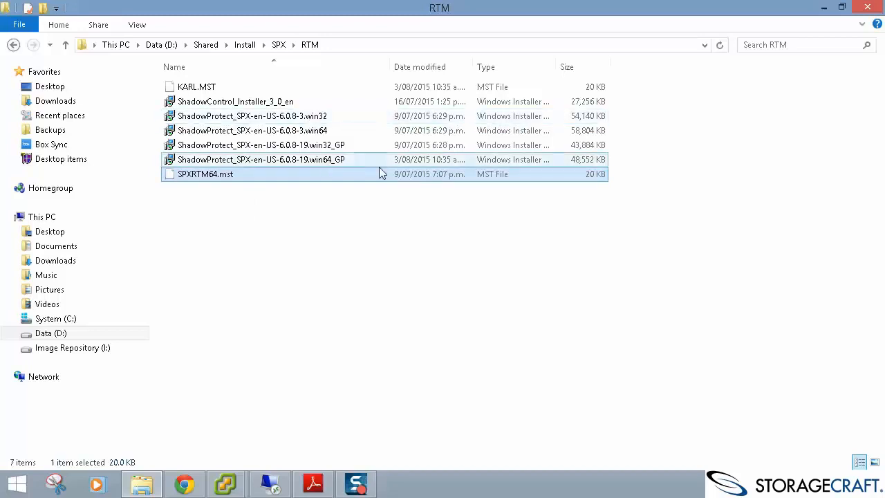
left_click(269, 484)
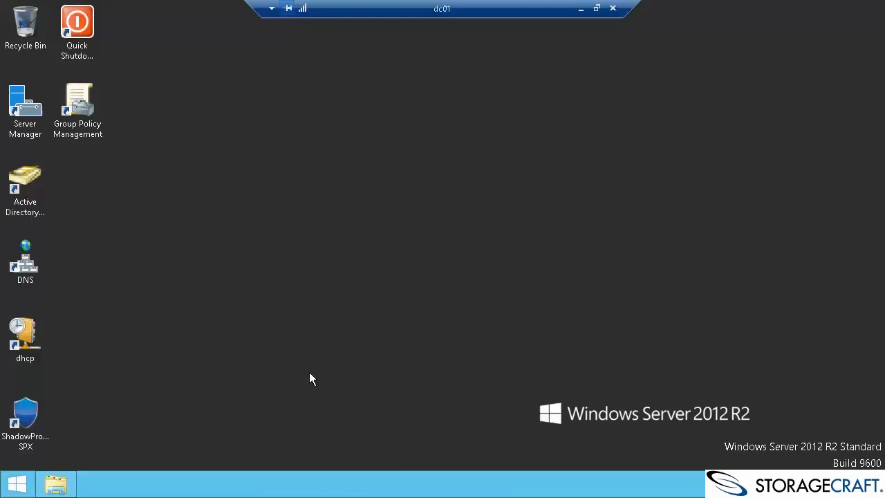
Create a new organizational unit named Youtube SPX under the Servers OU.
double_click(25, 181)
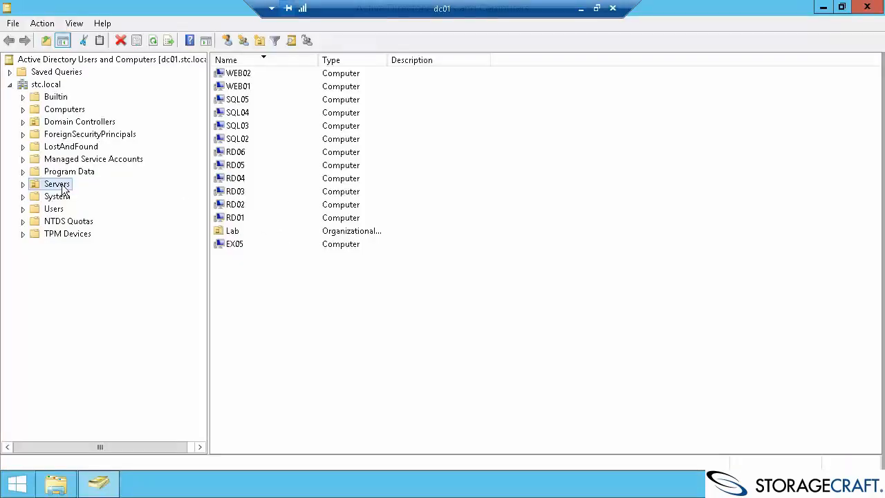
right_click(62, 187)
mouse_move(139, 242)
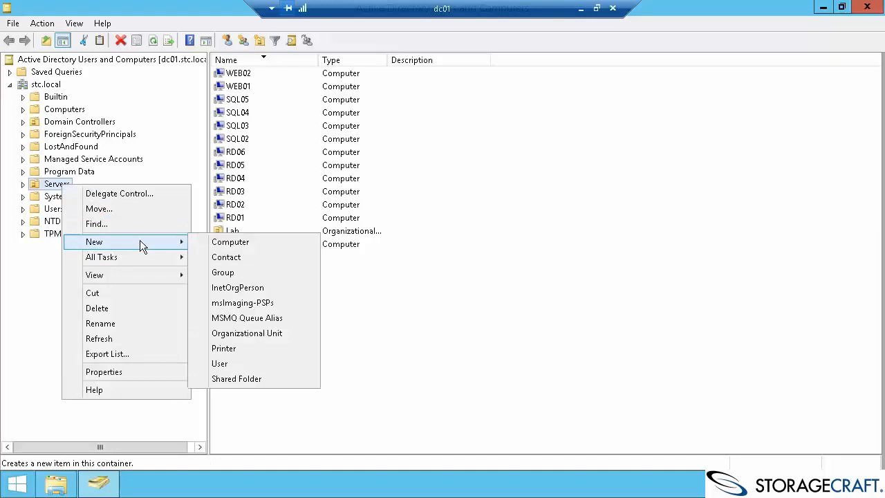
left_click(249, 332)
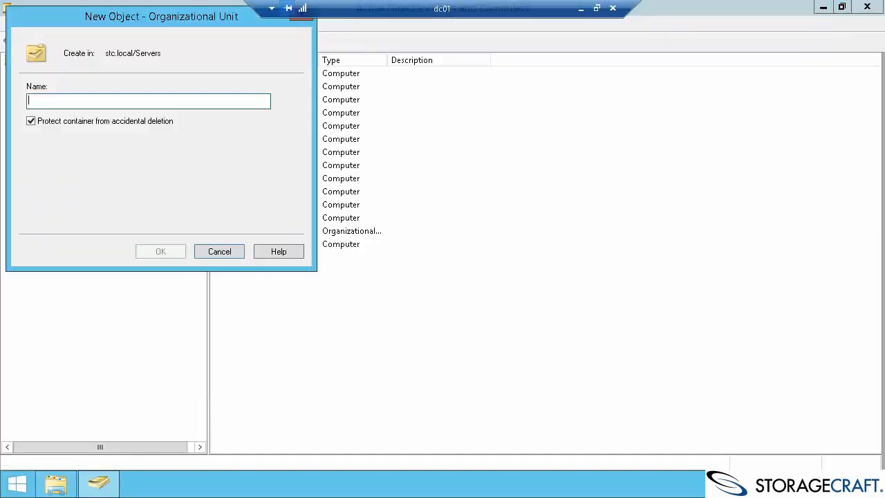
type("Youtube SPX")
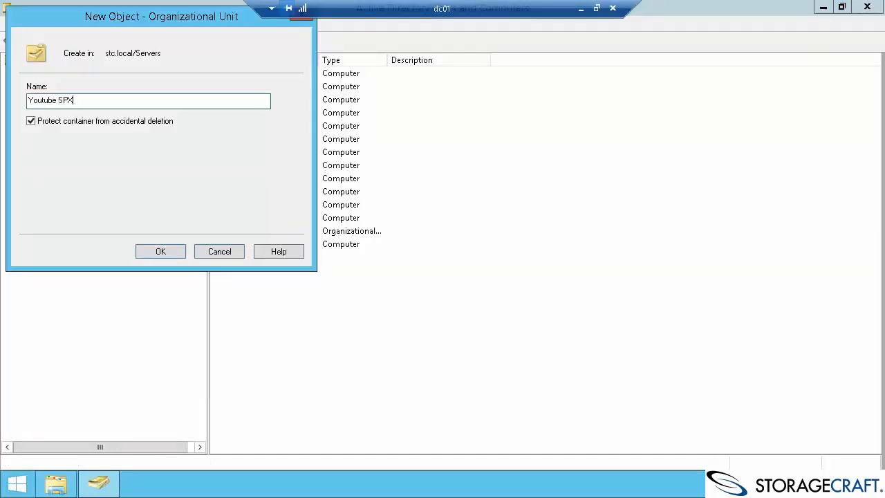
left_click(180, 251)
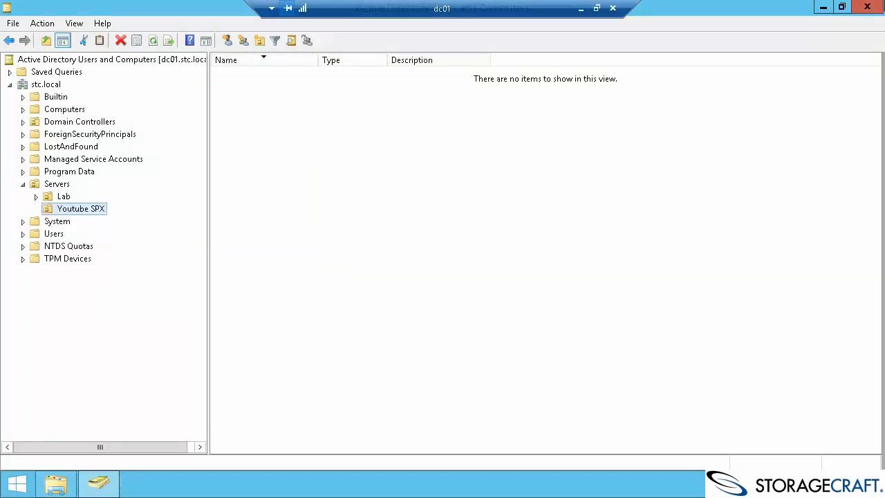
Move the RD01 computer from Servers into Youtube SPX and verify it appears there.
left_click(56, 184)
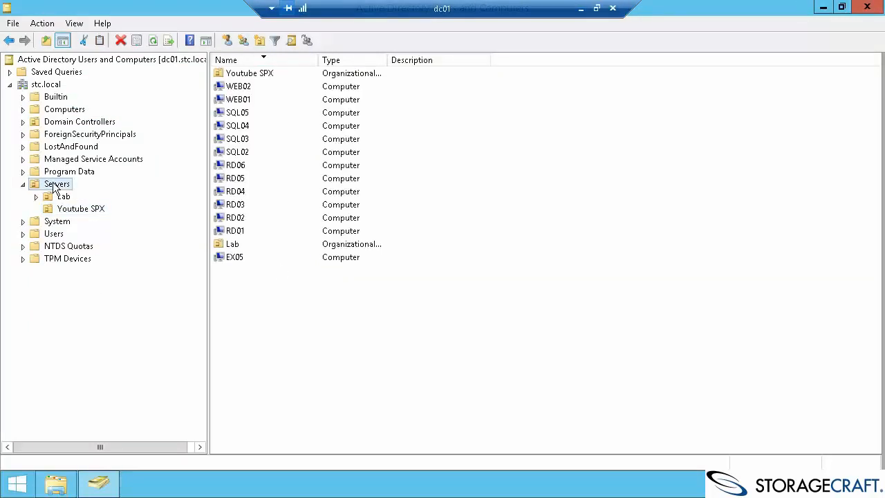
left_click(235, 232)
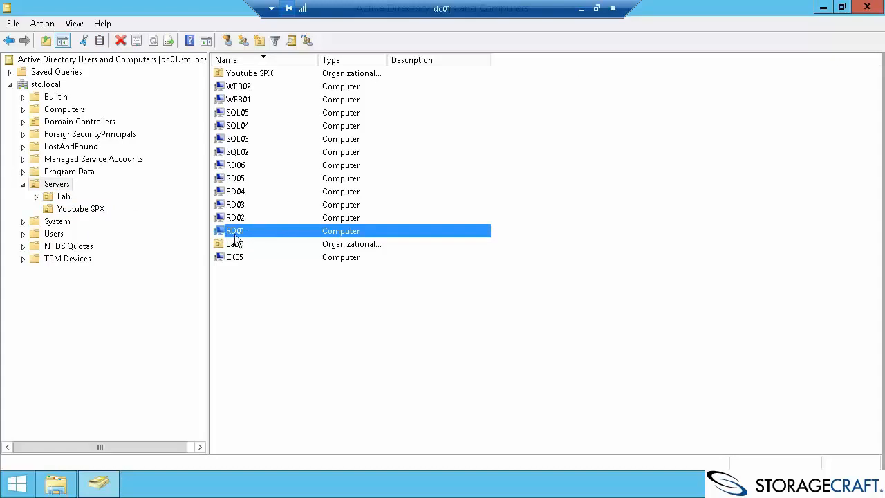
left_click_drag(236, 229, 77, 213)
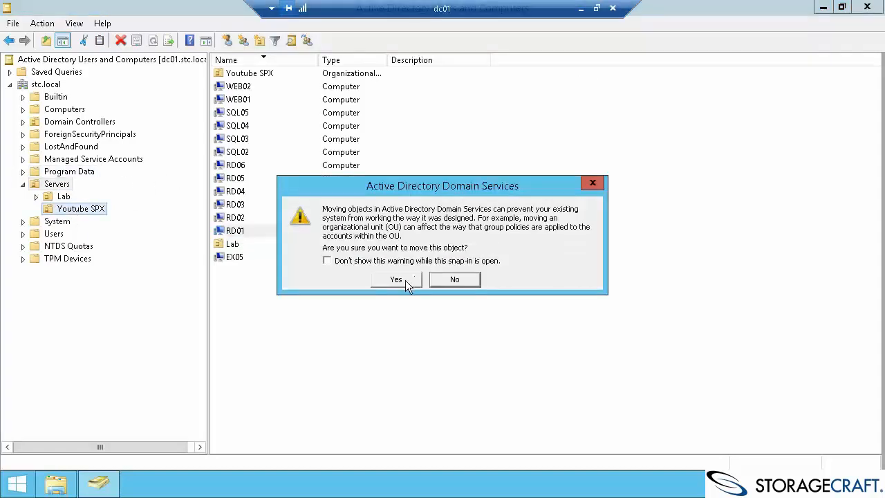
left_click(402, 280)
left_click(81, 209)
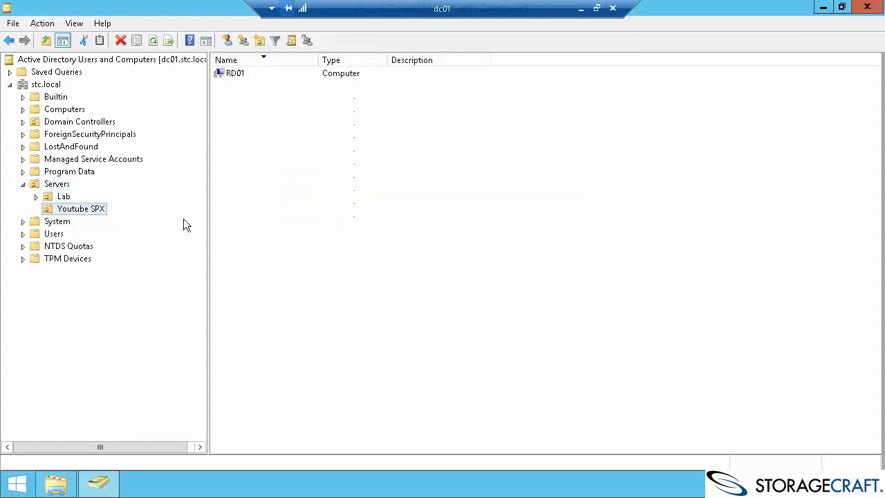
left_click(235, 74)
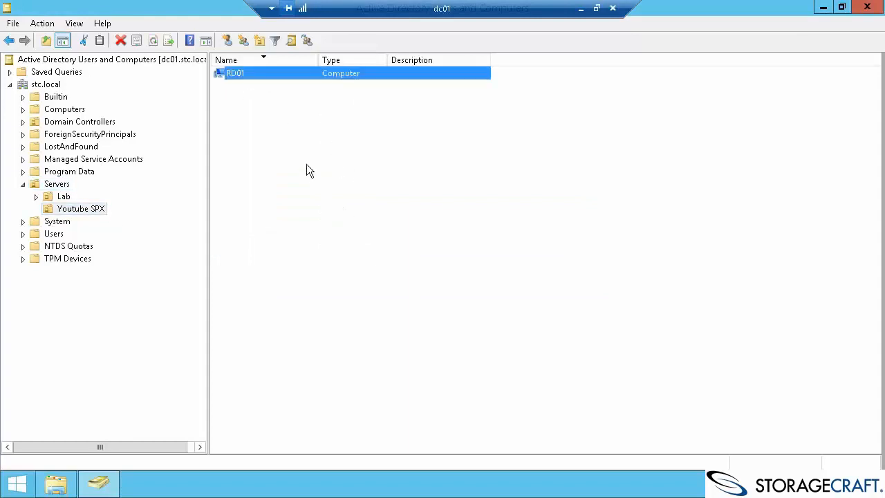
left_click(823, 6)
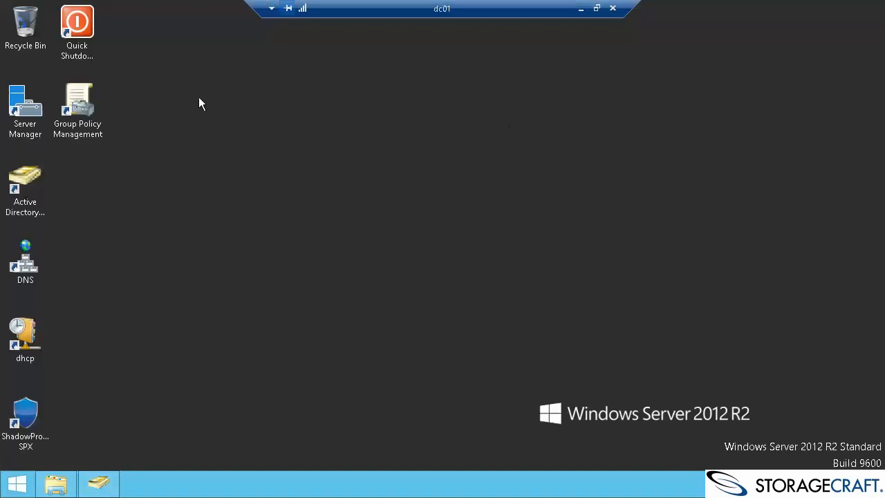
double_click(86, 97)
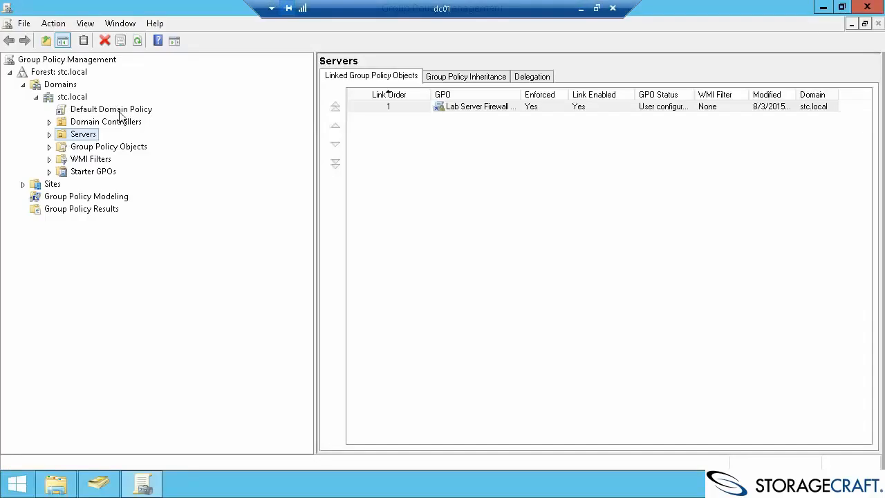
Create the 'SPX and ShadowControl deploy' GPO linked to Youtube SPX under Servers.
double_click(87, 135)
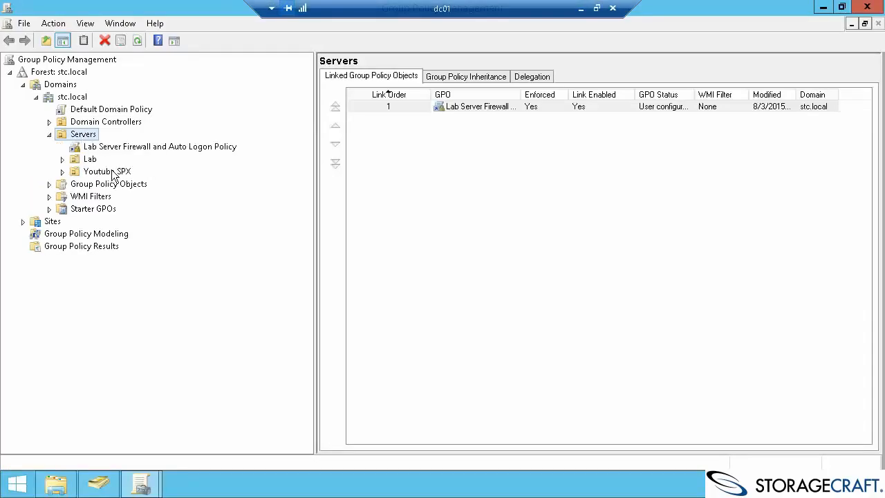
left_click(111, 172)
right_click(124, 177)
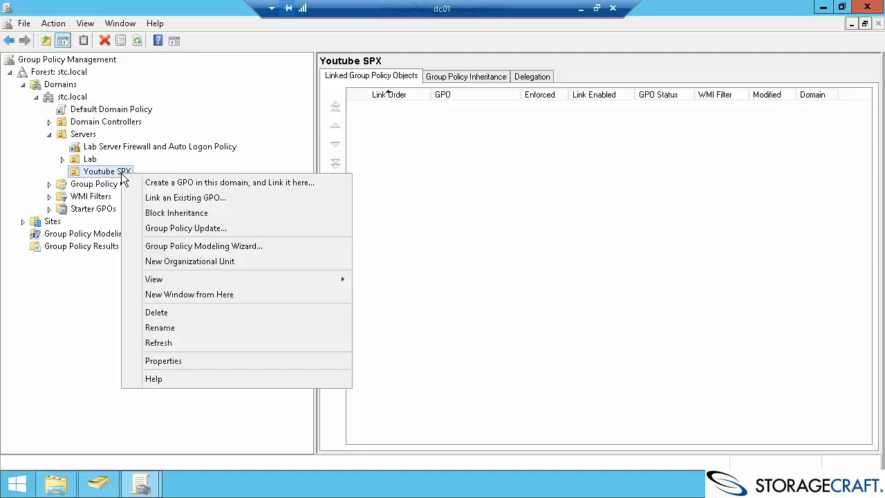
left_click(198, 184)
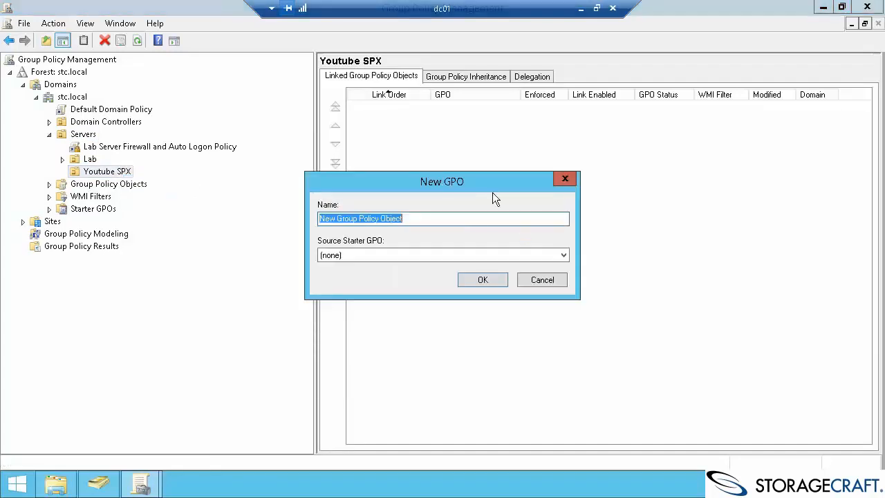
type("SPX and ShadowControl deploy")
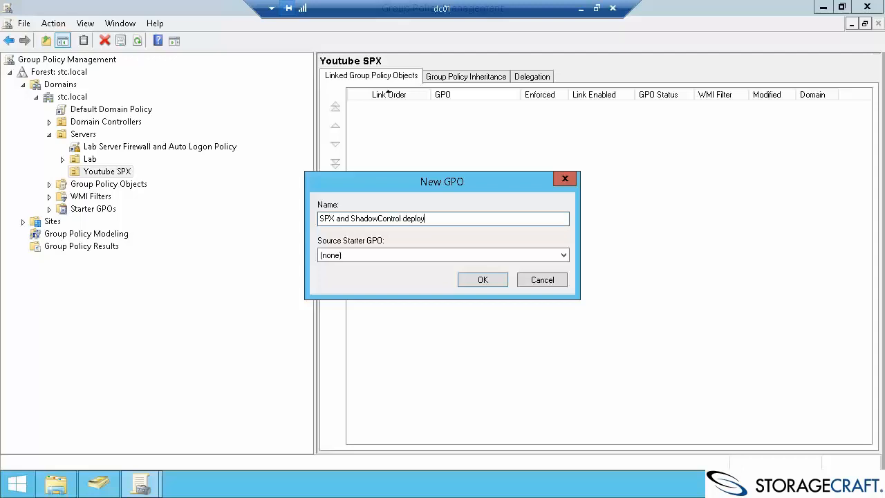
key("Return")
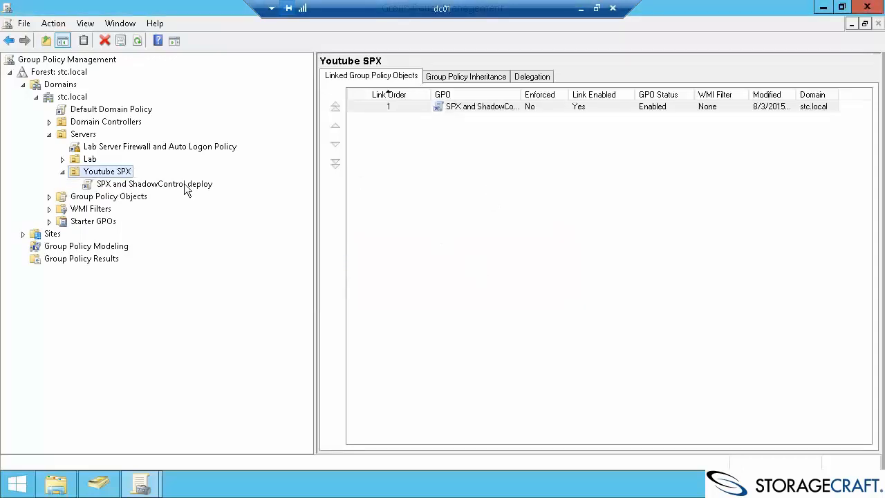
left_click(184, 185)
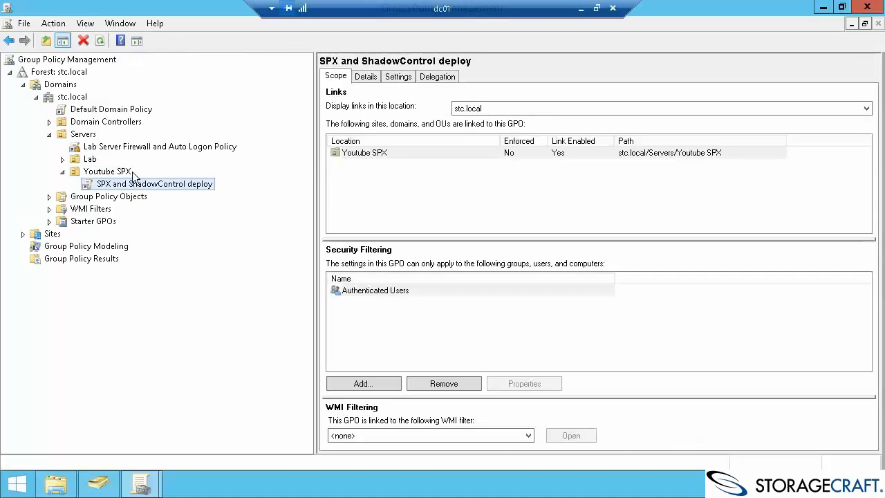
right_click(170, 184)
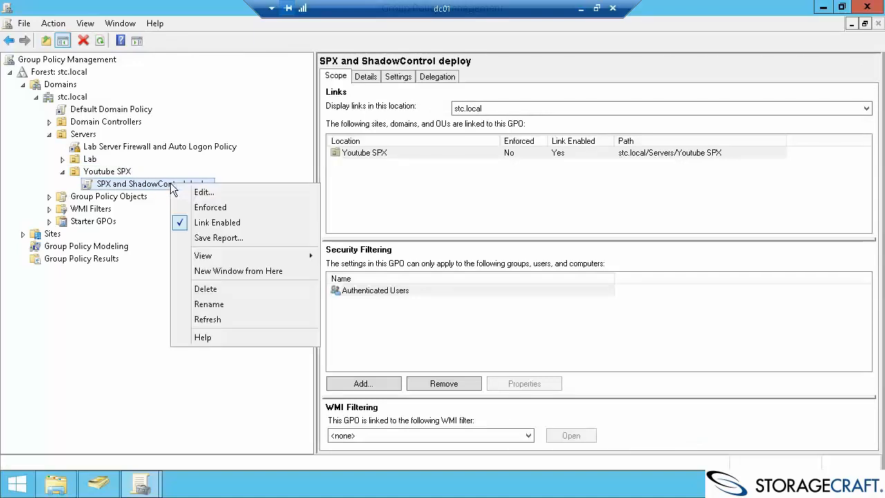
Edit the new GPO and disable its User Configuration settings in Properties.
left_click(221, 192)
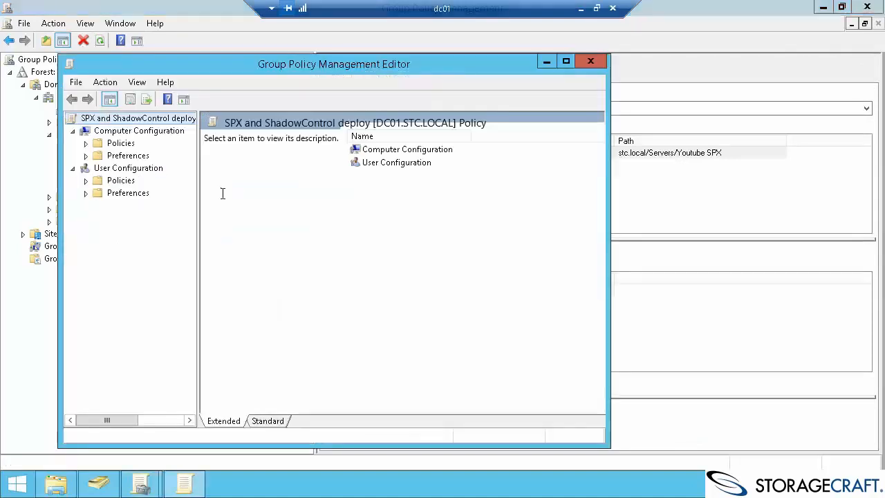
left_click(106, 83)
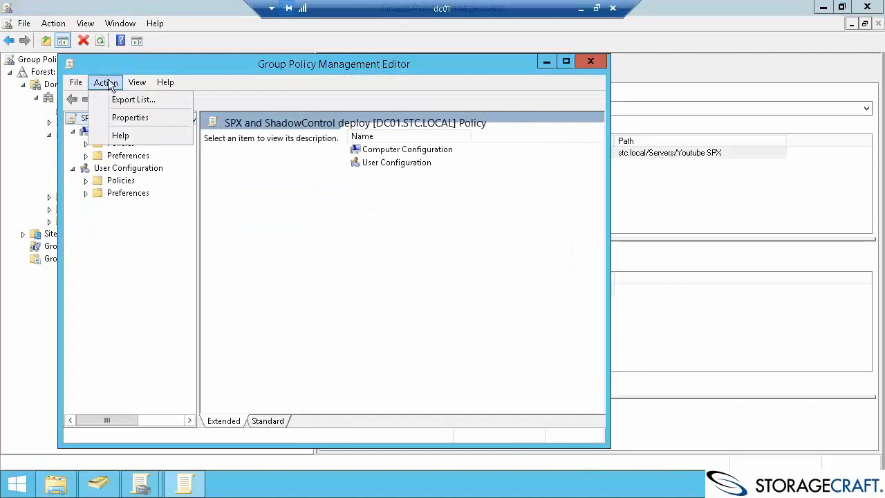
left_click(131, 117)
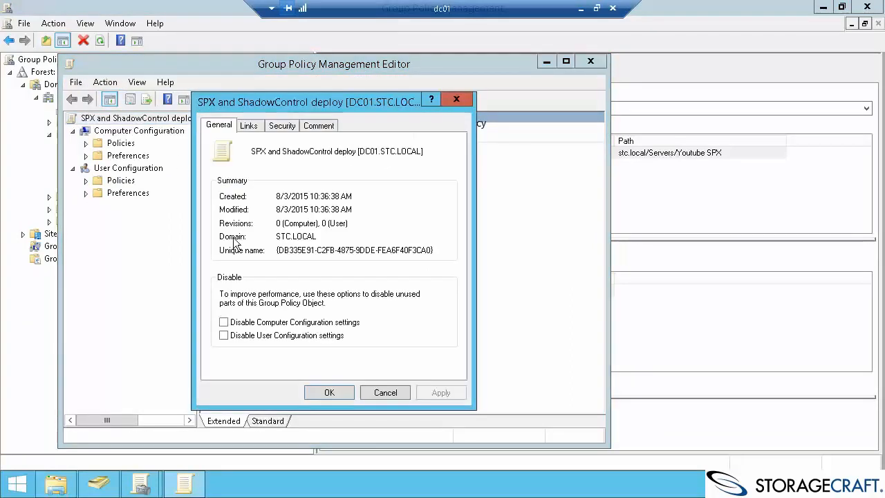
left_click(261, 336)
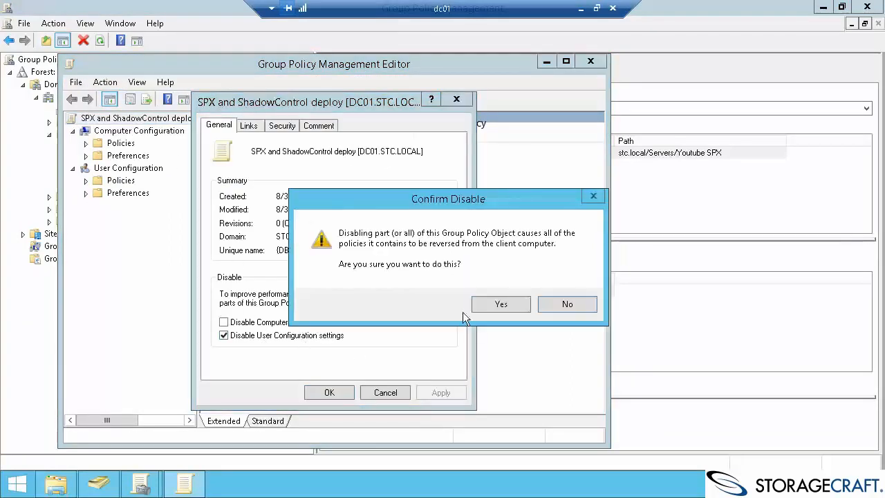
left_click(499, 304)
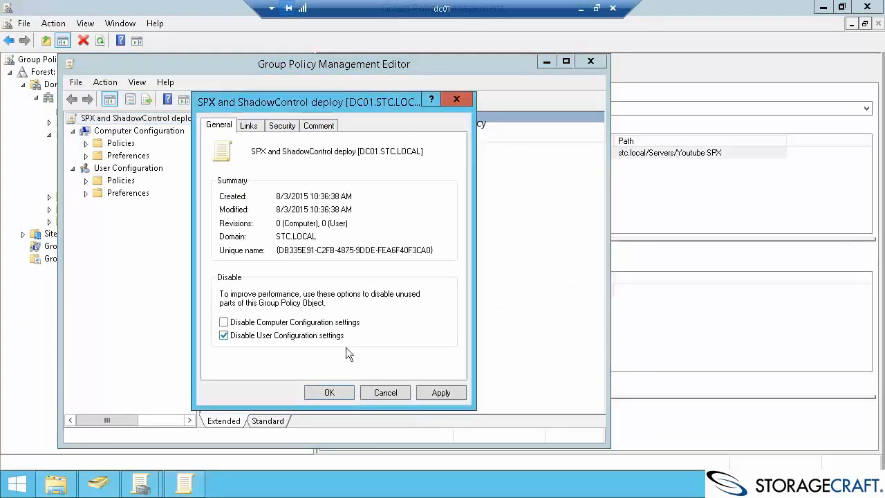
left_click(330, 392)
Expand Computer Configuration > Policies > Software Settings to show Software installation.
double_click(121, 143)
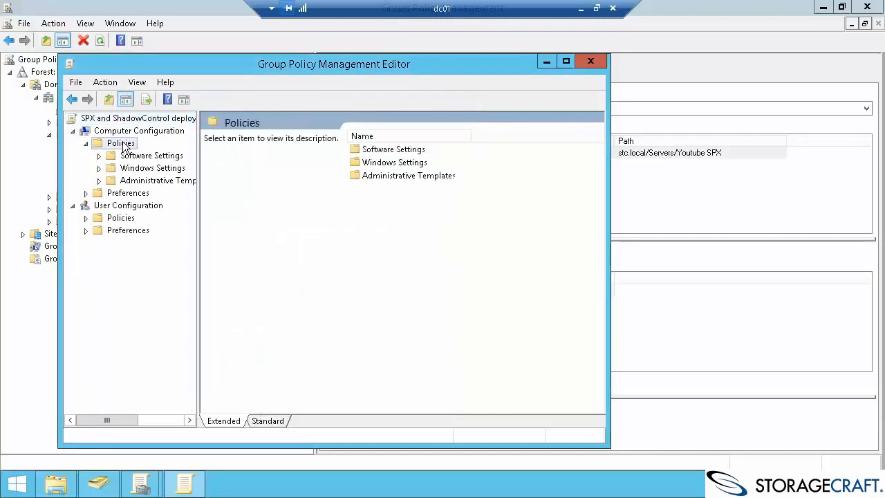
double_click(142, 156)
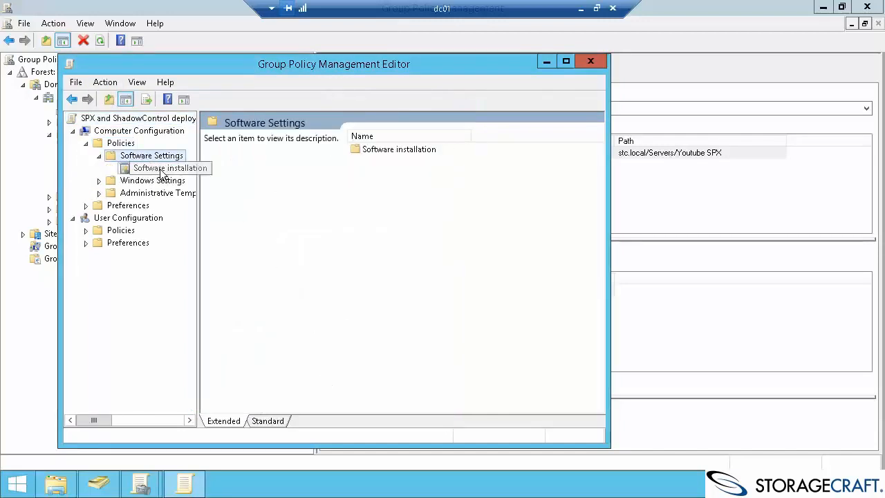
left_click(160, 168)
Add the ShadowProtect_SPX-en-US-6.0.8-19.win64_GP package using the Advanced deployment method.
right_click(242, 185)
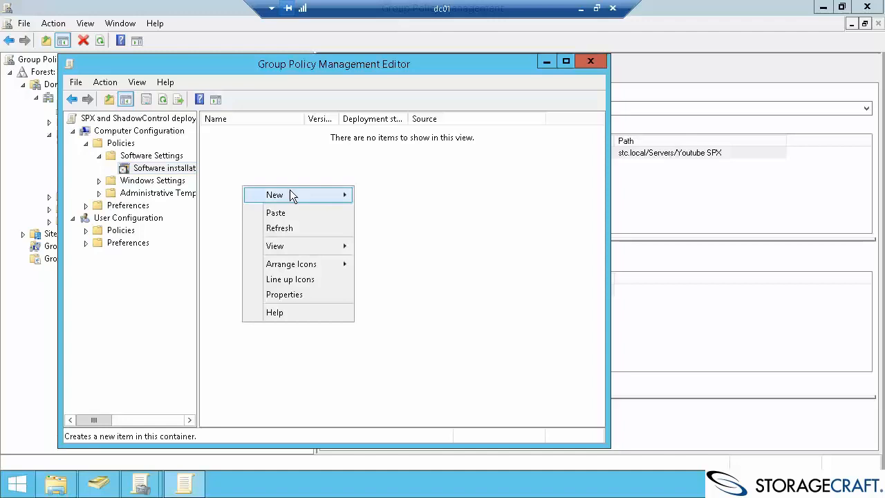
mouse_move(291, 194)
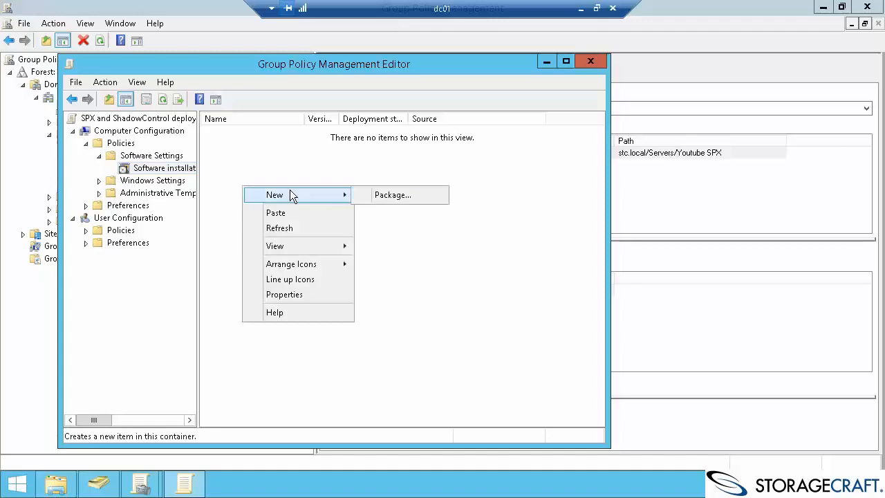
left_click(404, 196)
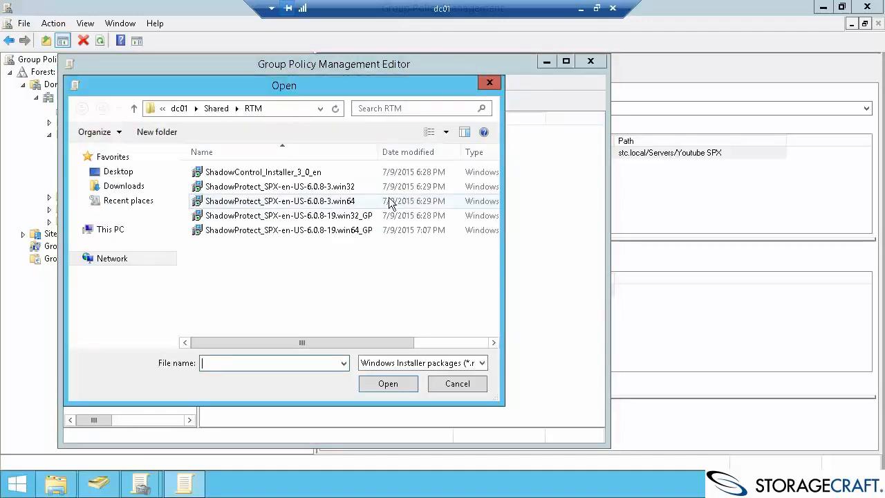
left_click(323, 230)
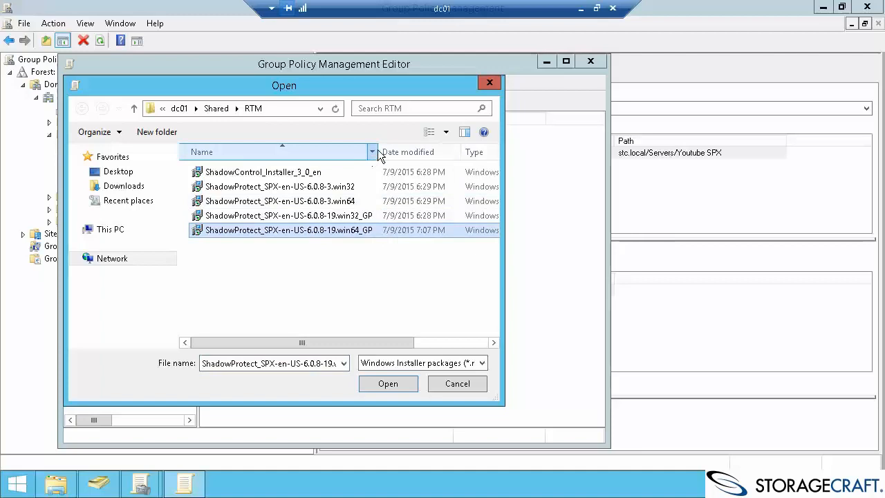
left_click_drag(381, 149, 411, 150)
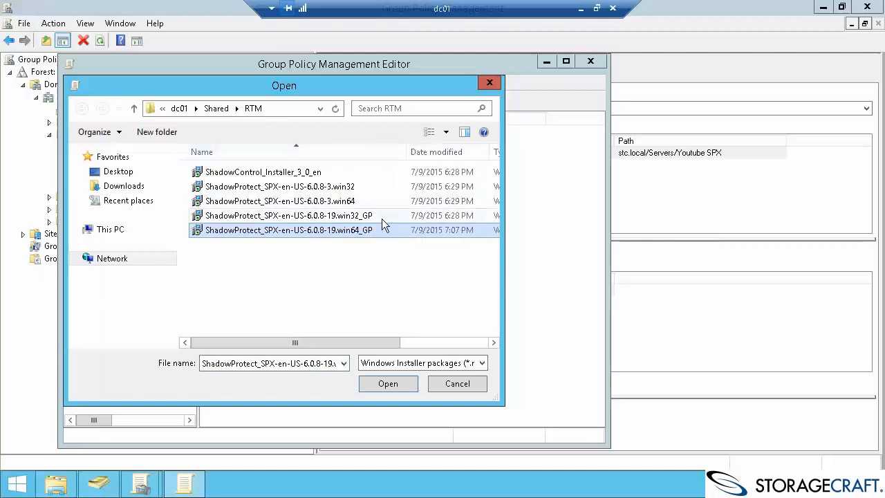
left_click(394, 385)
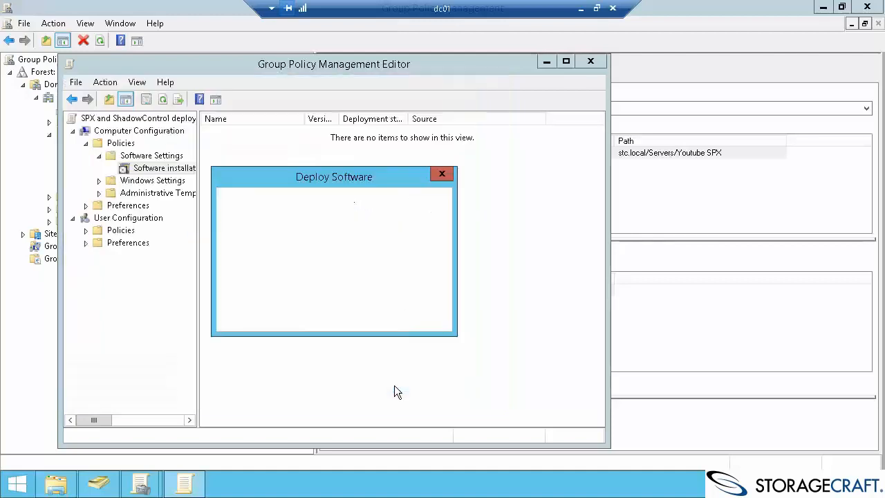
left_click(255, 254)
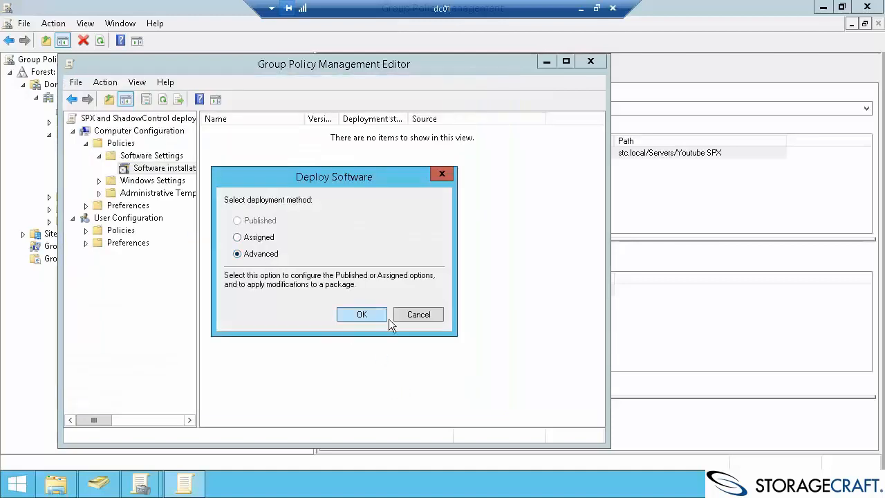
left_click(367, 315)
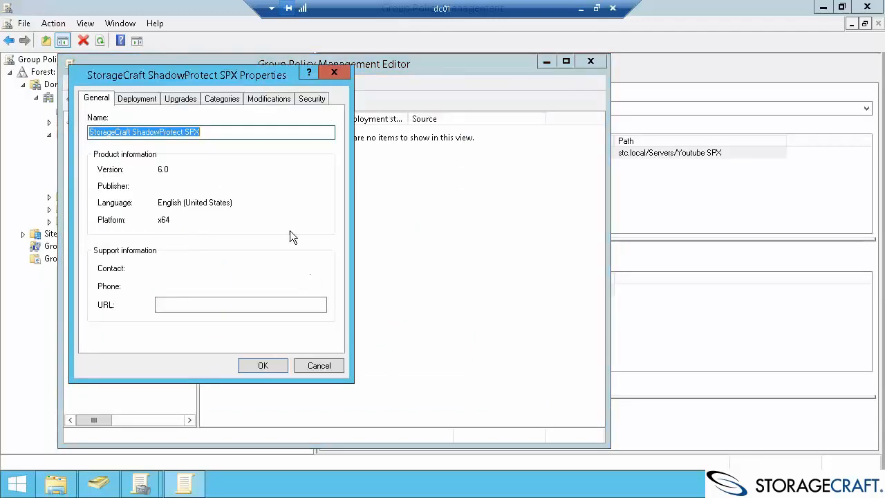
Set the package to uninstall when out of management scope and add the SPXRTM64.mst transform.
left_click(139, 100)
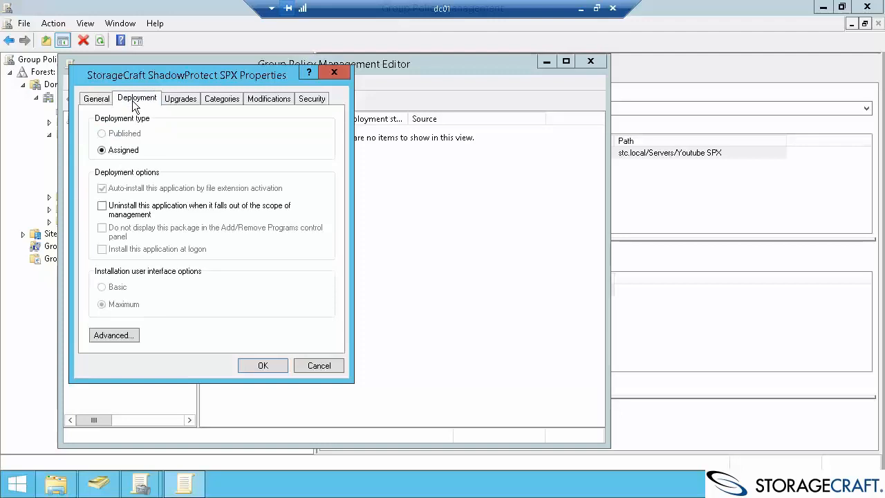
left_click(131, 208)
left_click(264, 103)
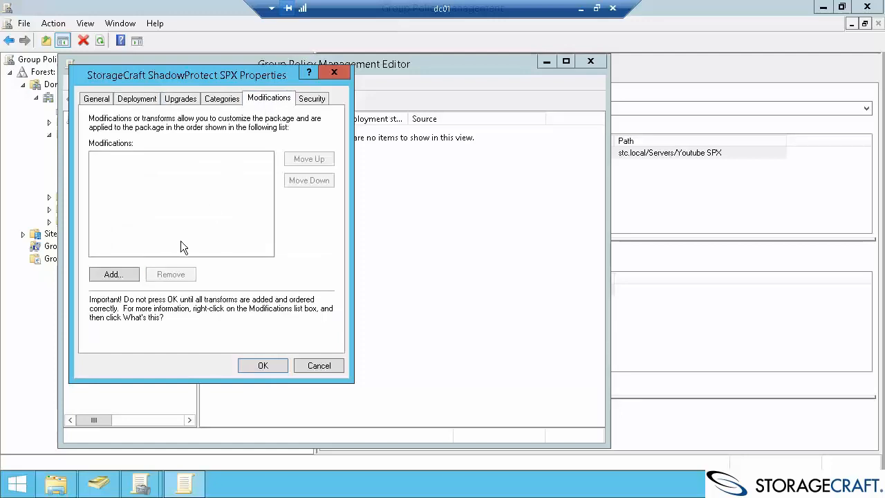
left_click(117, 275)
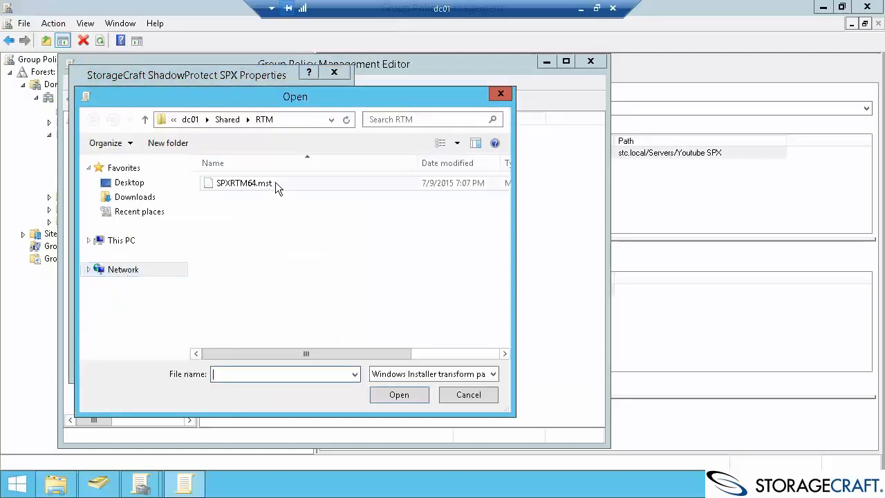
left_click(276, 188)
double_click(268, 182)
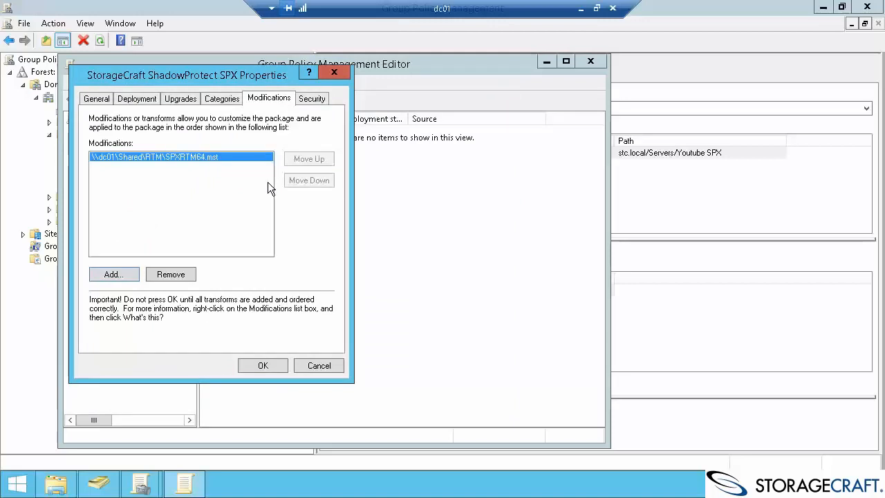
left_click(260, 365)
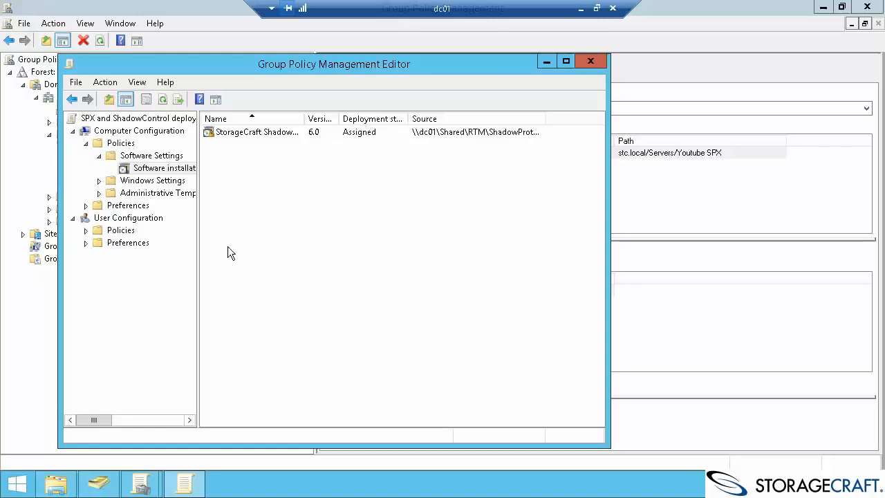
right_click(226, 189)
Add ShadowControl_Installer_3_0_en as an Assigned package and widen the Name column.
mouse_move(269, 198)
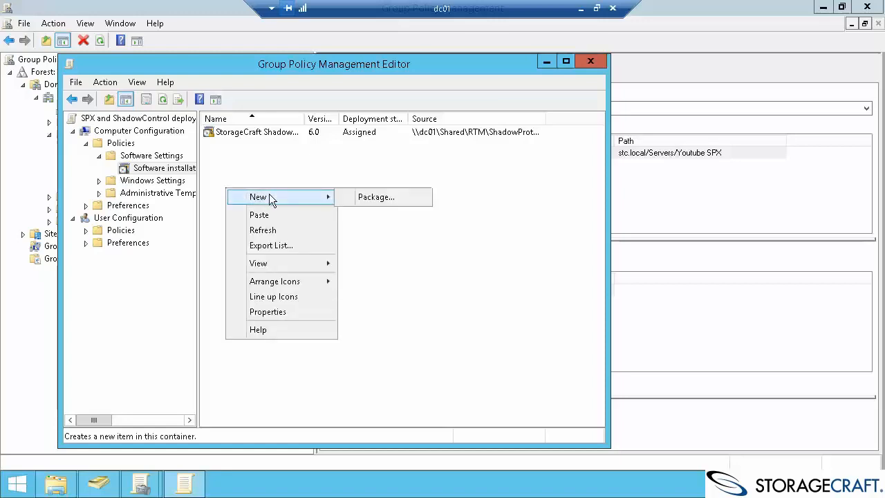
left_click(386, 199)
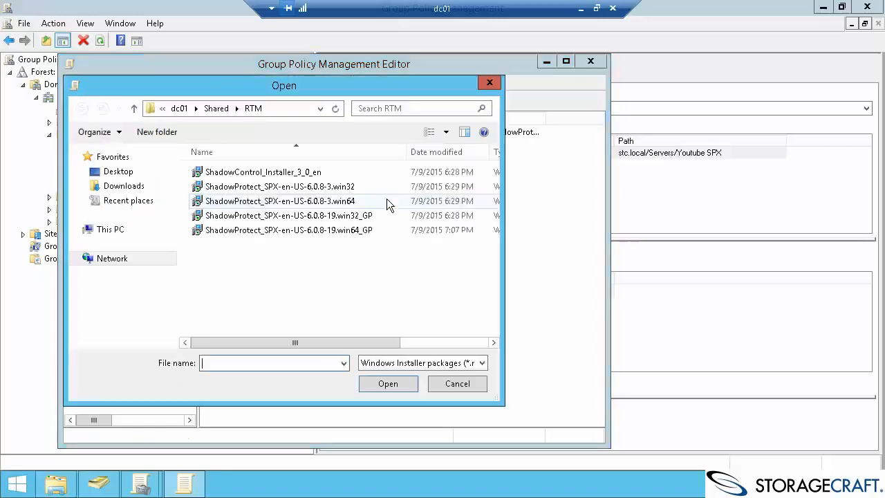
left_click(340, 175)
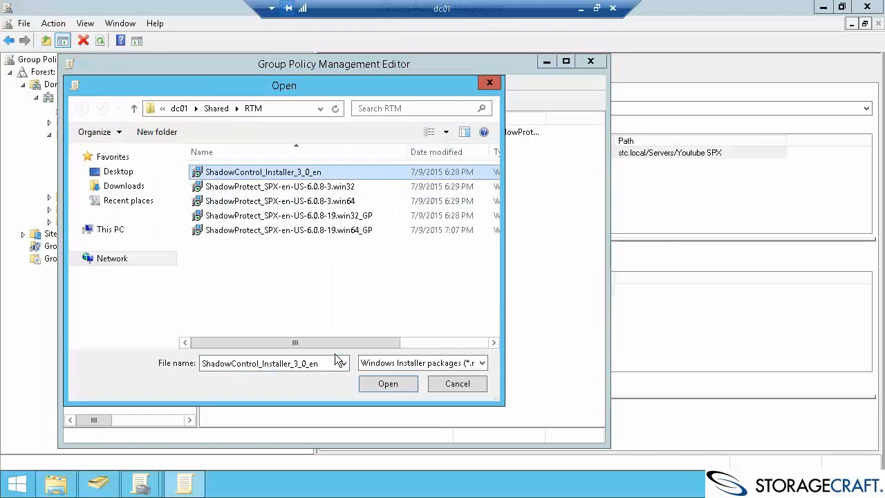
left_click(388, 384)
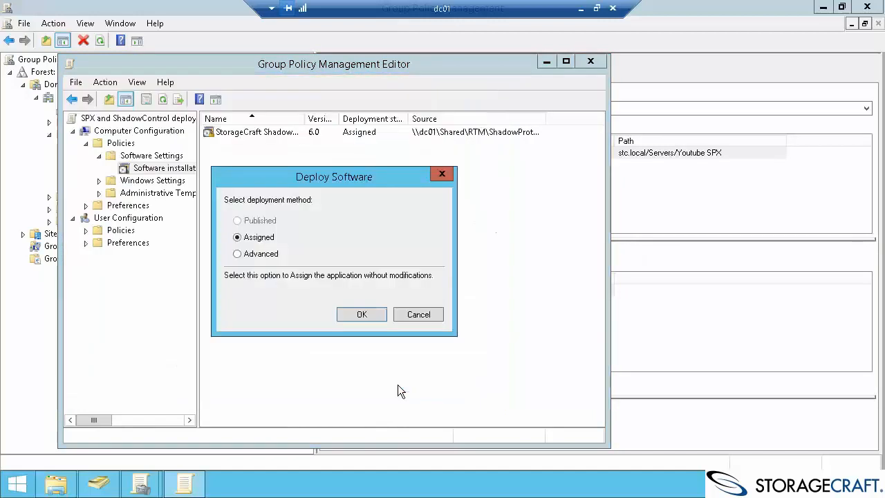
left_click(362, 314)
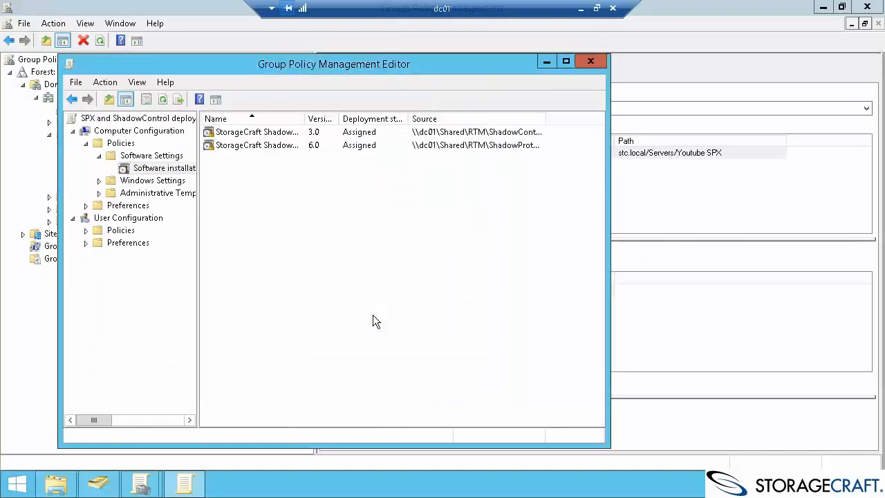
double_click(312, 118)
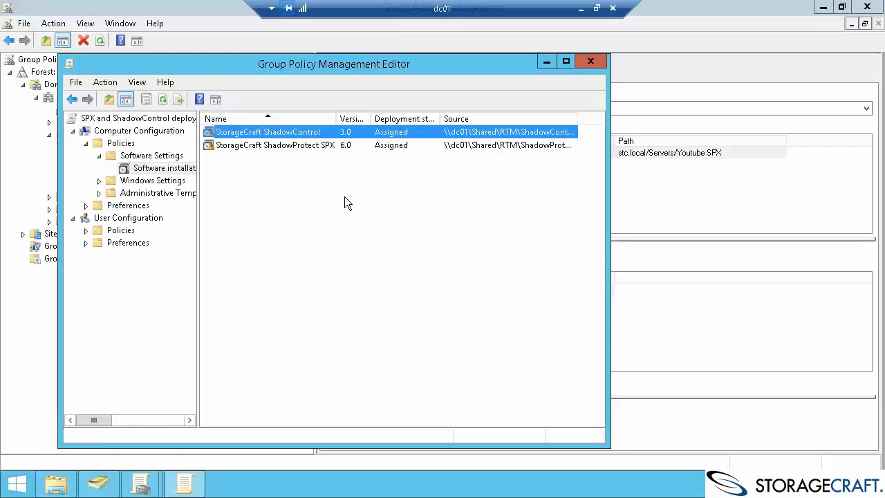
left_click(167, 181)
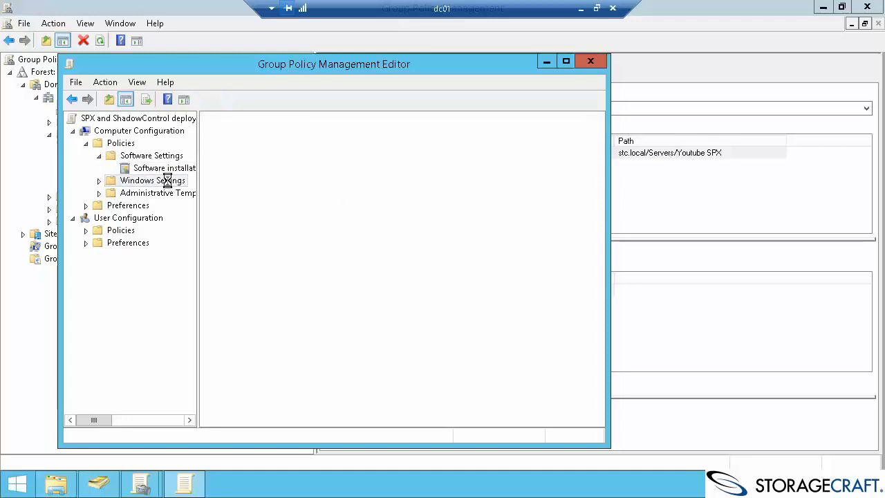
Open the computer Startup scripts properties, then open SC_Install from D:\Shared in Notepad.
left_click(173, 207)
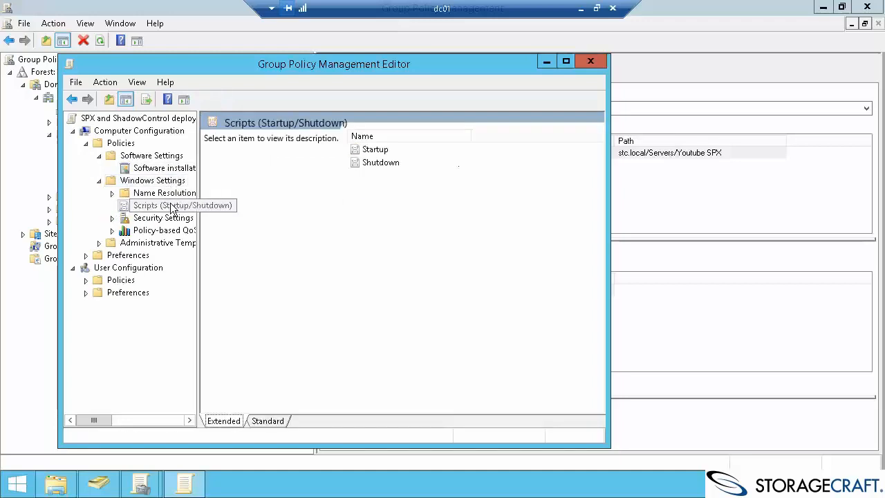
double_click(377, 152)
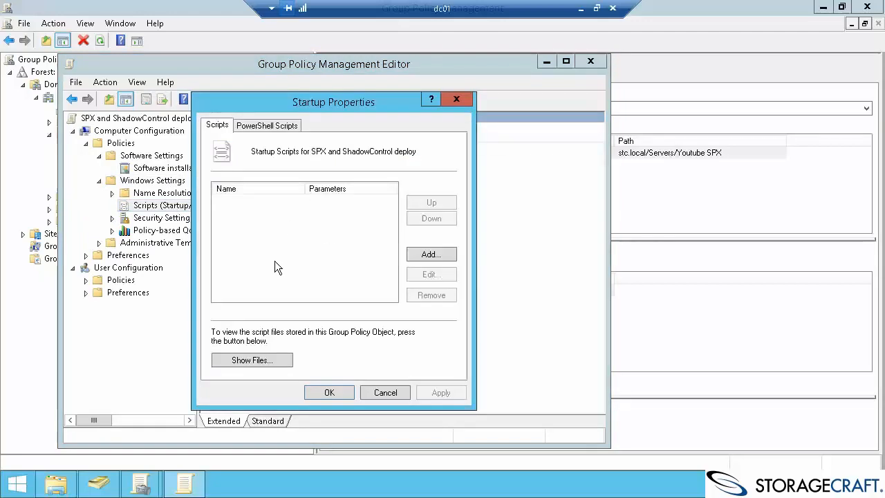
left_click(58, 488)
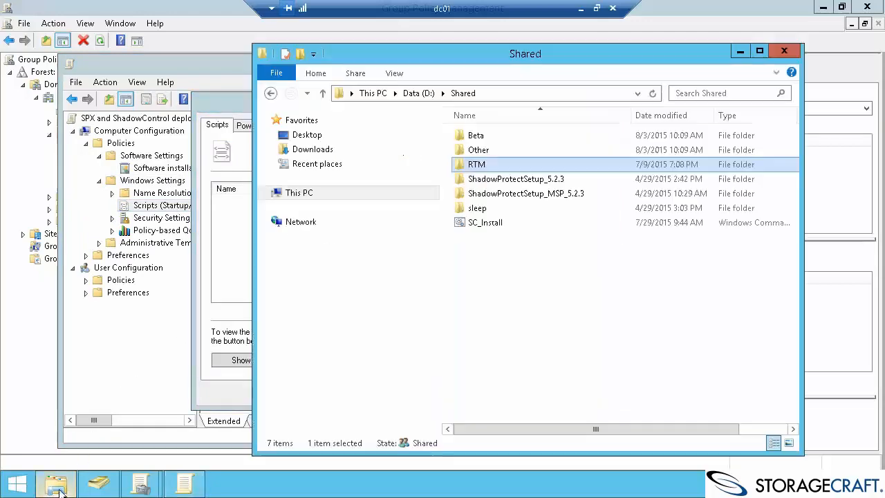
left_click(486, 223)
left_click(498, 220)
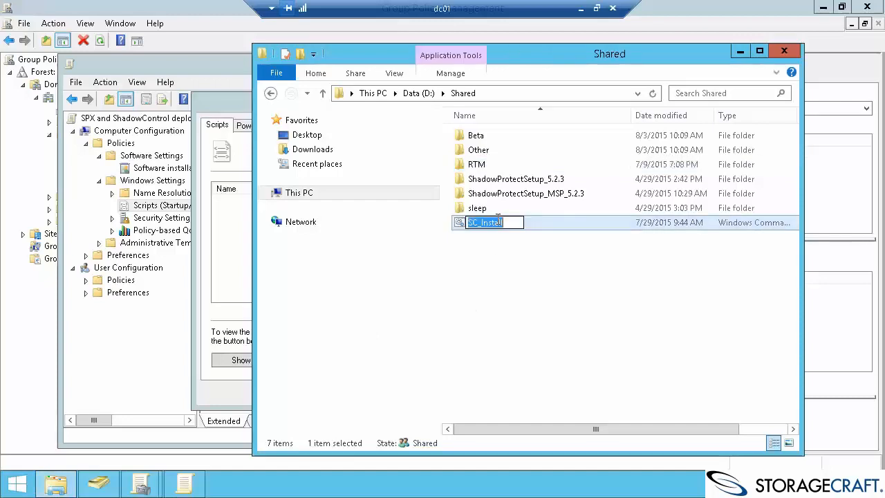
left_click(540, 221)
right_click(528, 221)
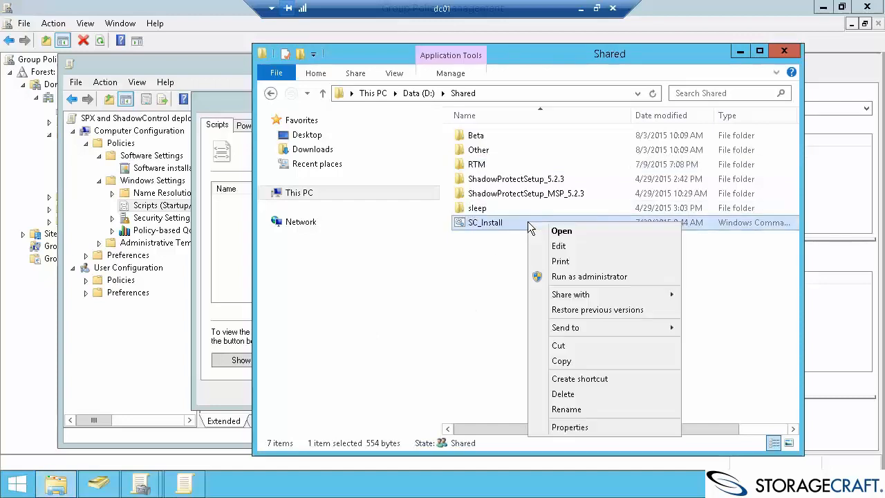
left_click(566, 247)
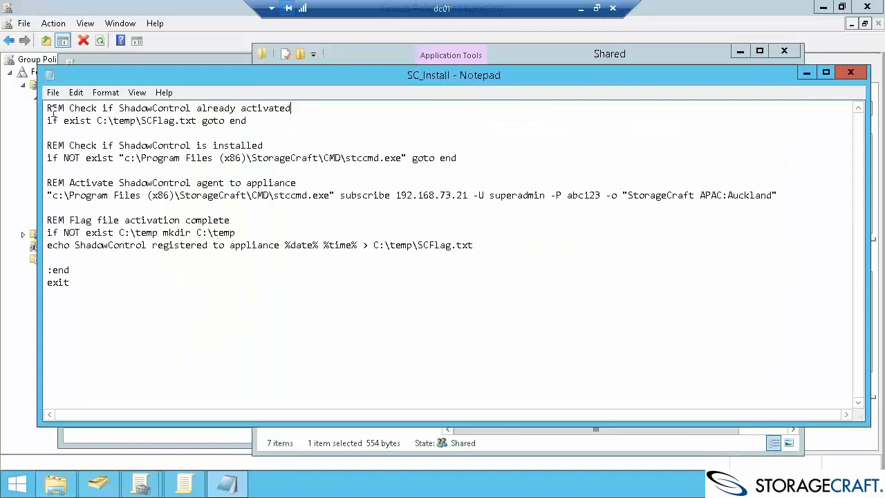
Review the script's SCFlag.txt check, goto/end lines and stccmd.exe installed check.
left_click_drag(47, 108, 332, 101)
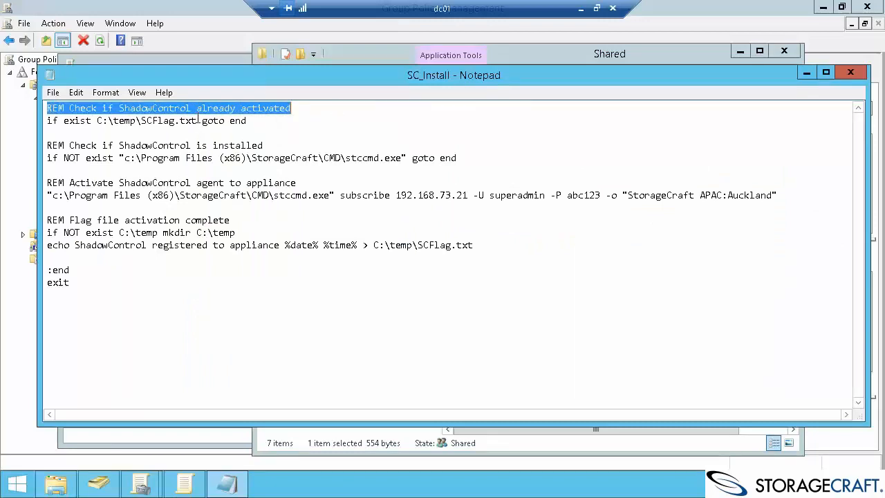
left_click_drag(198, 120, 143, 120)
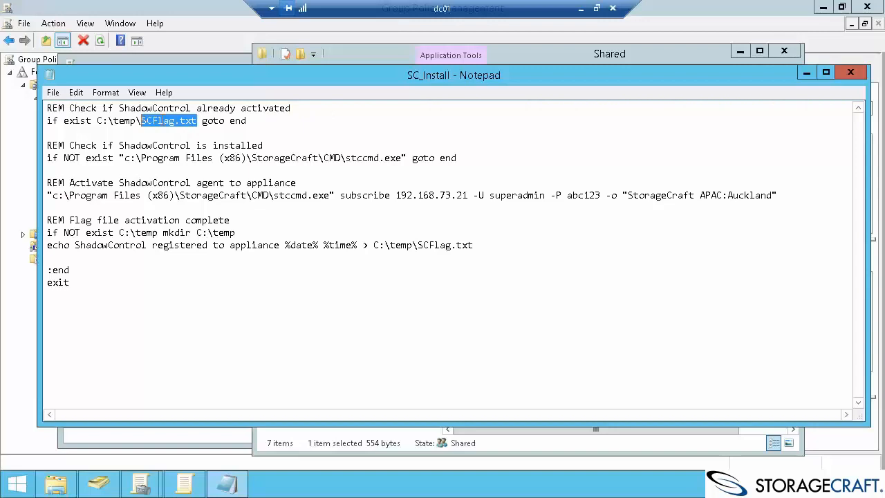
left_click(162, 120)
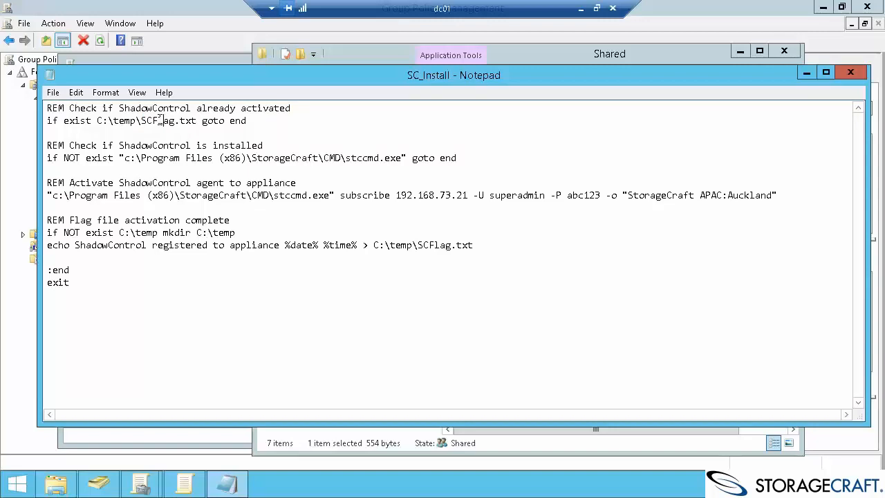
double_click(232, 119)
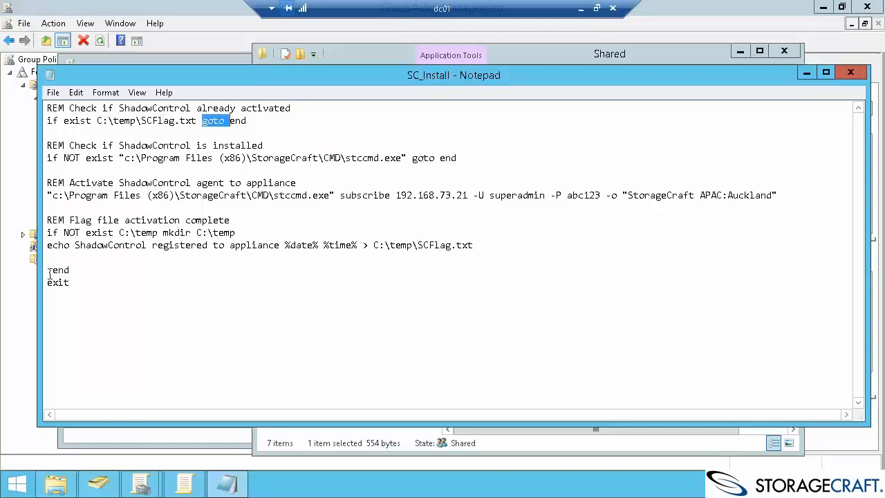
left_click_drag(69, 280, 47, 257)
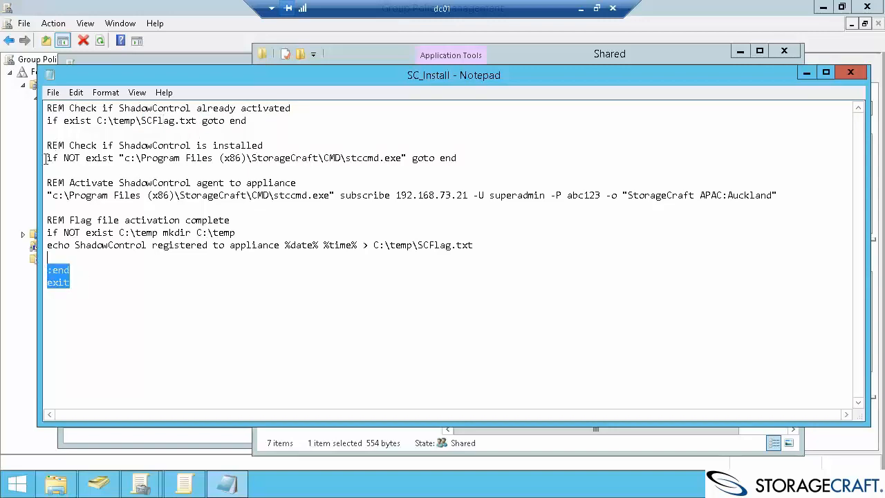
left_click_drag(47, 157, 360, 172)
double_click(370, 159)
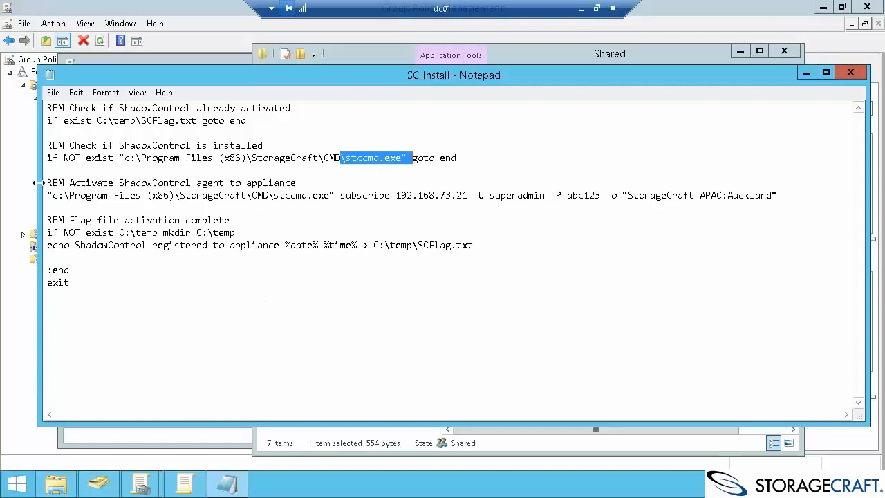
left_click(246, 185)
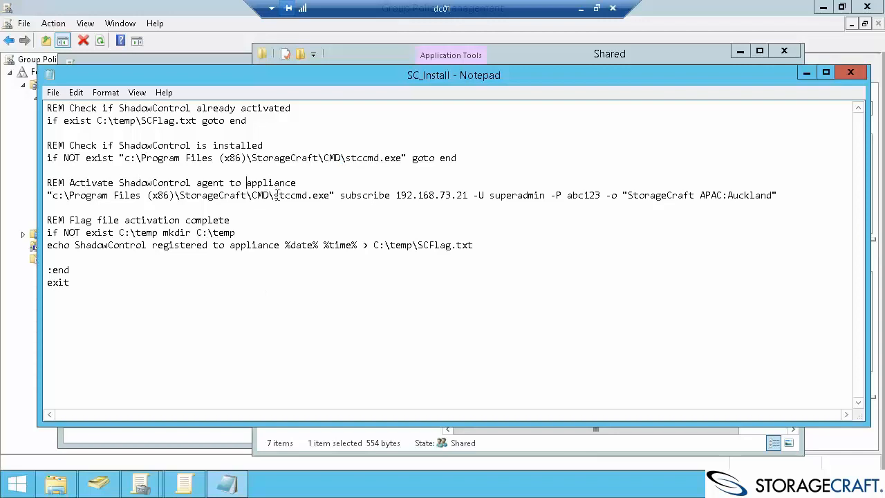
Review the subscribe command's appliance IP 192.168.73.21, credentials and -o organization arguments.
left_click_drag(276, 196, 489, 193)
left_click(408, 195)
double_click(496, 193)
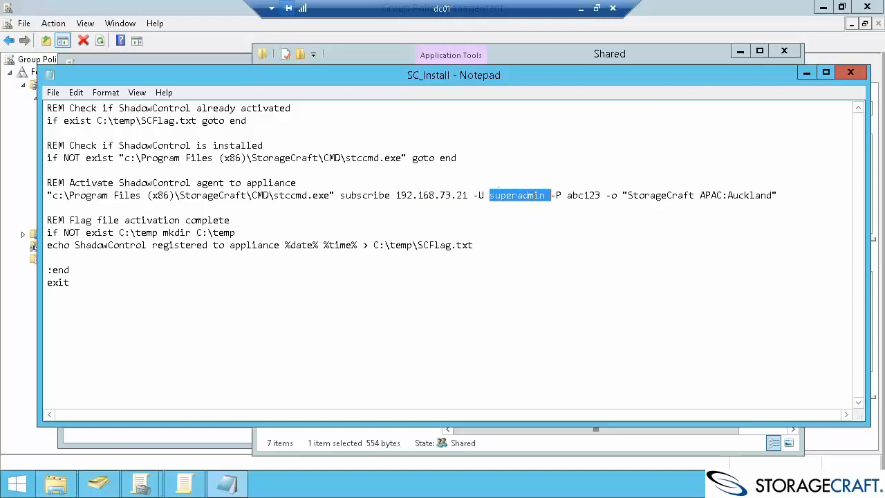
double_click(590, 195)
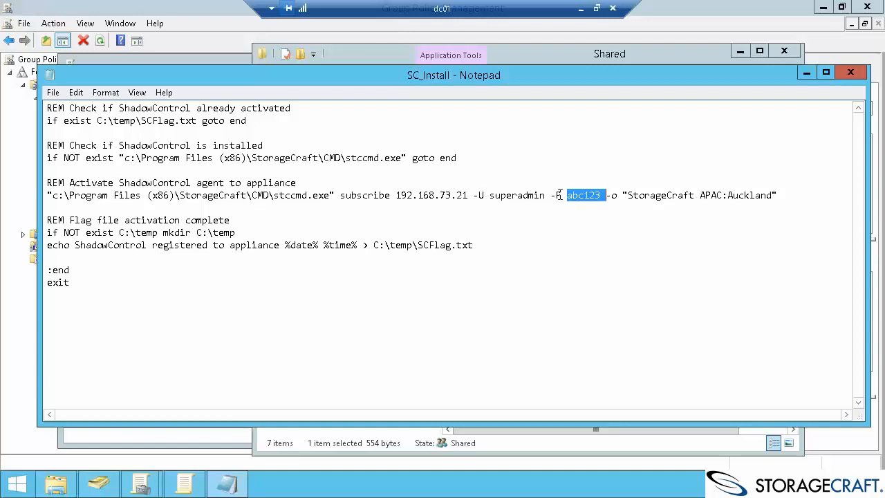
double_click(414, 195)
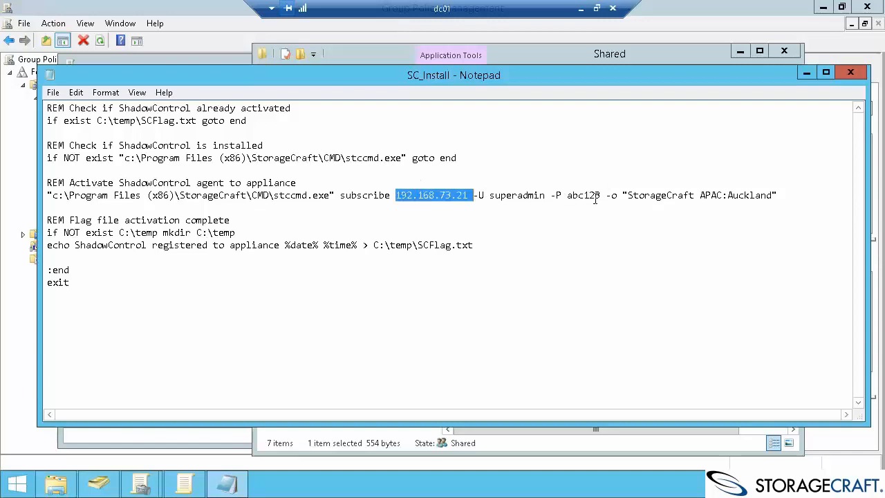
left_click_drag(606, 195, 622, 191)
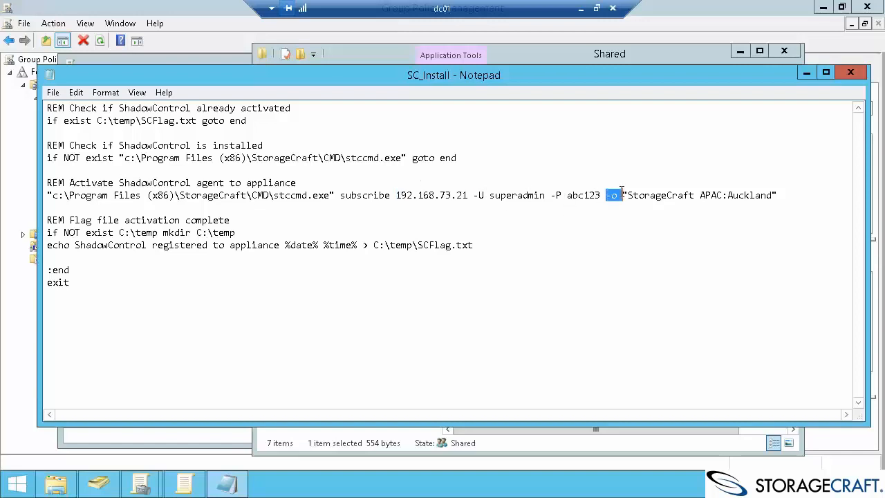
left_click(629, 196)
left_click_drag(630, 197, 724, 196)
left_click(726, 195)
double_click(734, 194)
left_click(744, 195)
Delete ':Auckland' and replace 'StorageCraft APAC' with 'Youtube' in the organization value.
left_click_drag(771, 196, 725, 199)
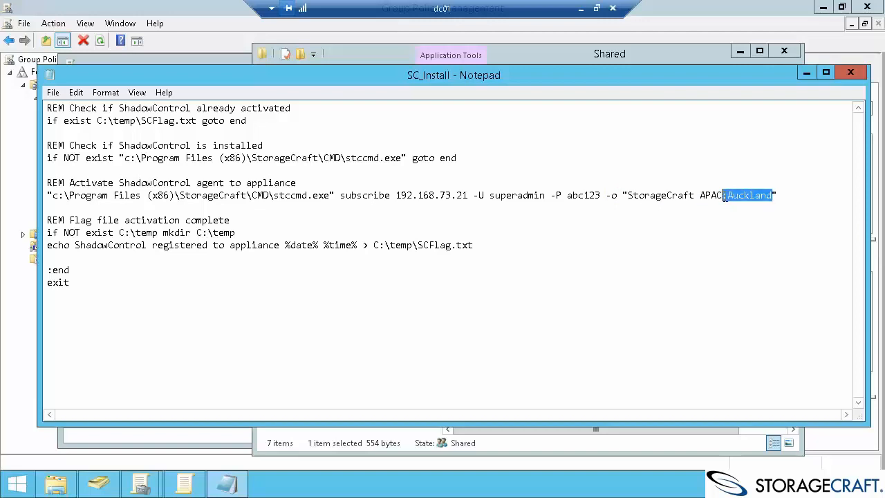
key("Delete")
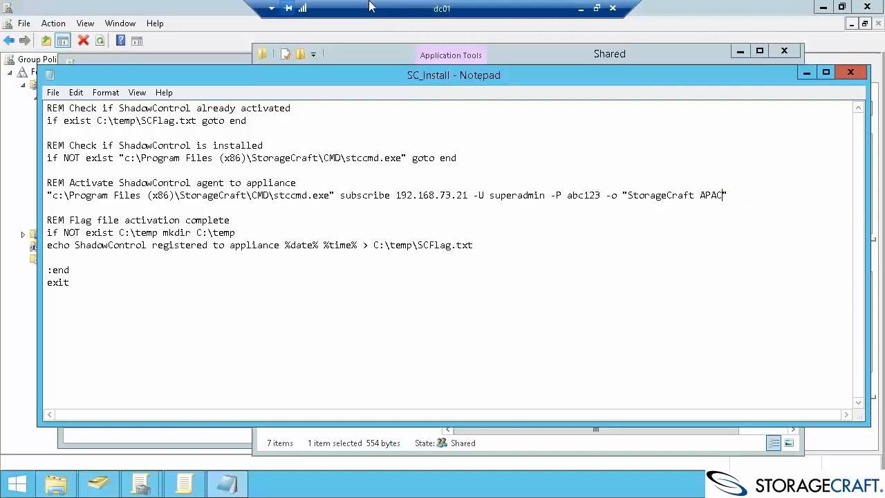
left_click_drag(723, 197, 630, 200)
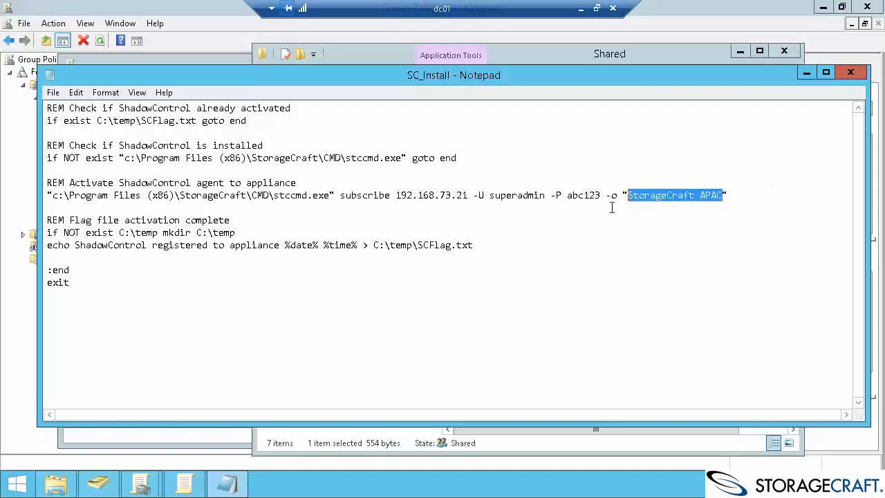
type("Youtube")
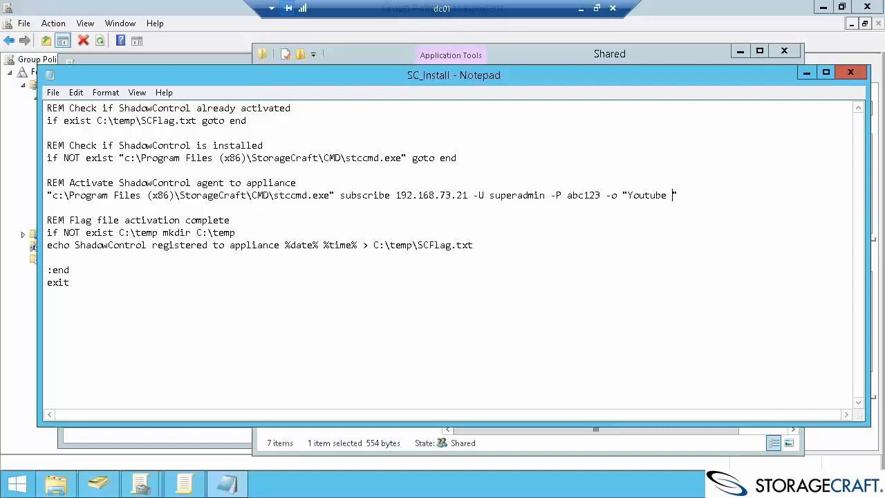
left_click(581, 8)
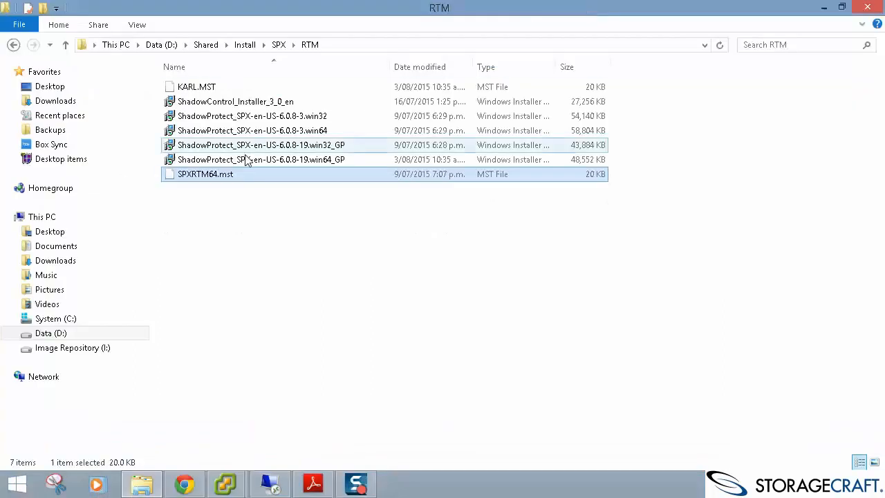
Copy 'Youtube Organization' from ShadowControl's Organizations page and return to the dc01 session.
left_click(185, 485)
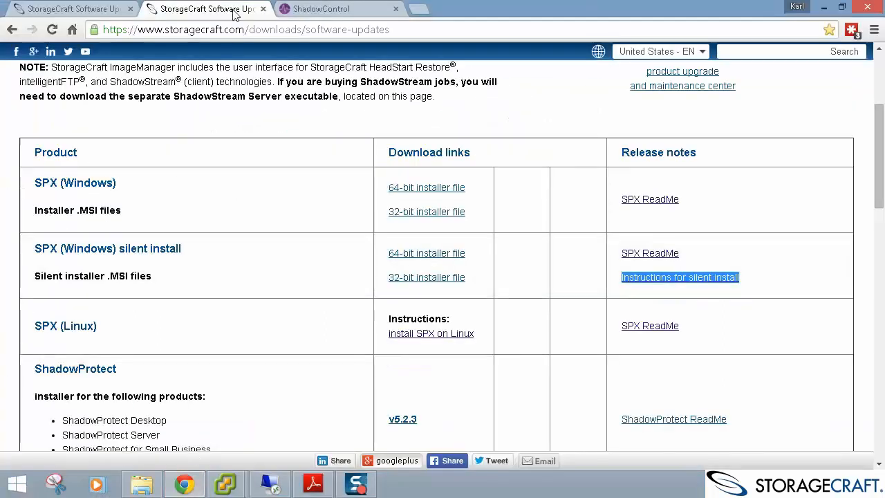
left_click(289, 7)
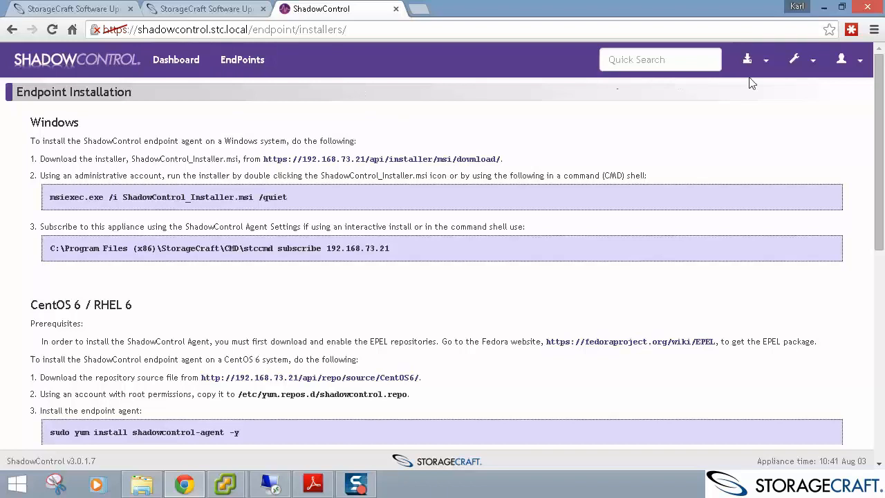
left_click(802, 63)
left_click(771, 196)
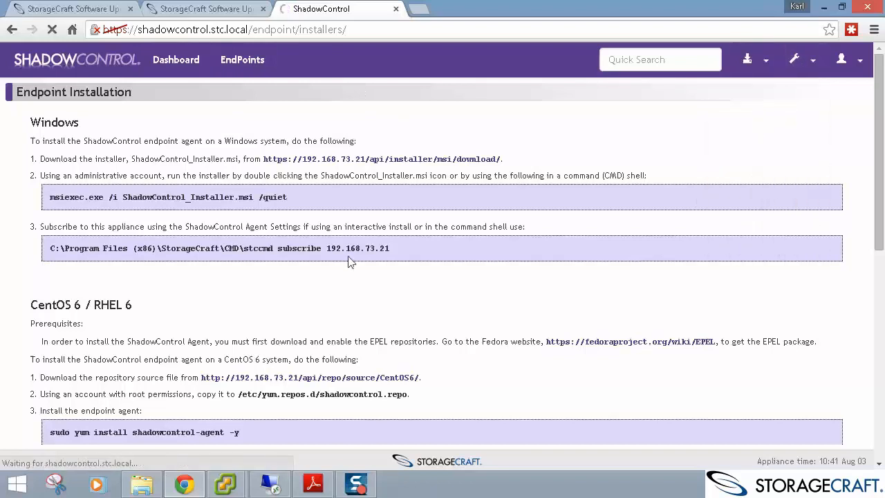
scroll(267, 277, "down", 3)
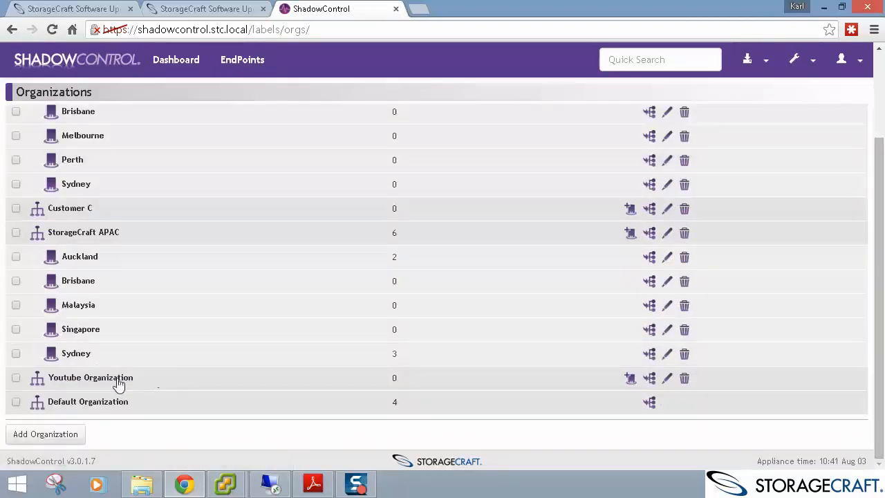
left_click_drag(118, 387, 50, 387)
key("ctrl+c")
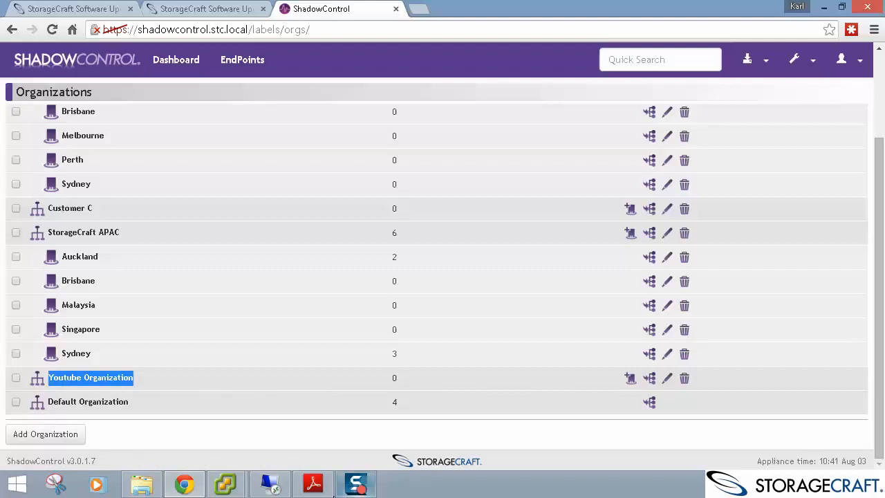
left_click(271, 484)
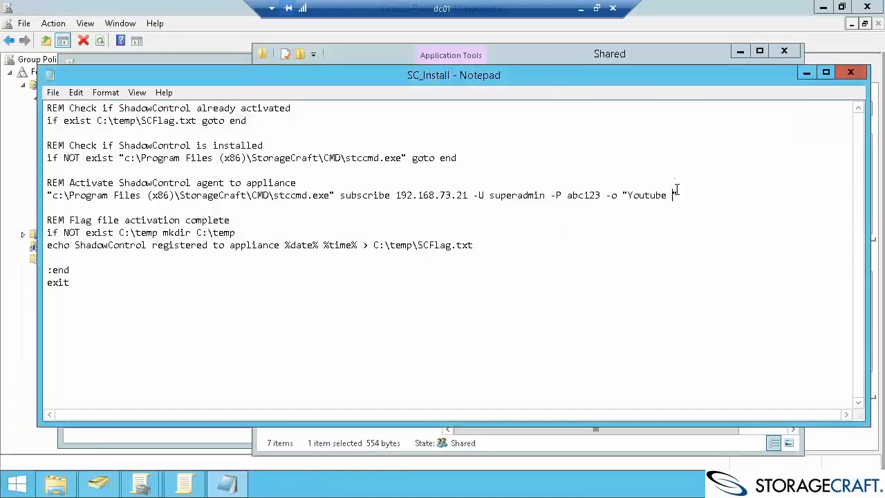
Paste 'Youtube Organization' over the partial organization name in the subscribe command.
left_click_drag(673, 195, 628, 195)
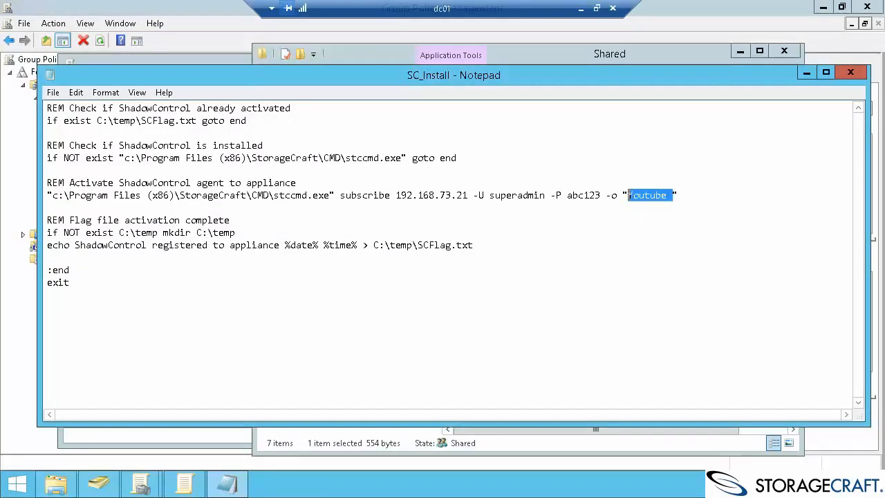
key("ctrl+v")
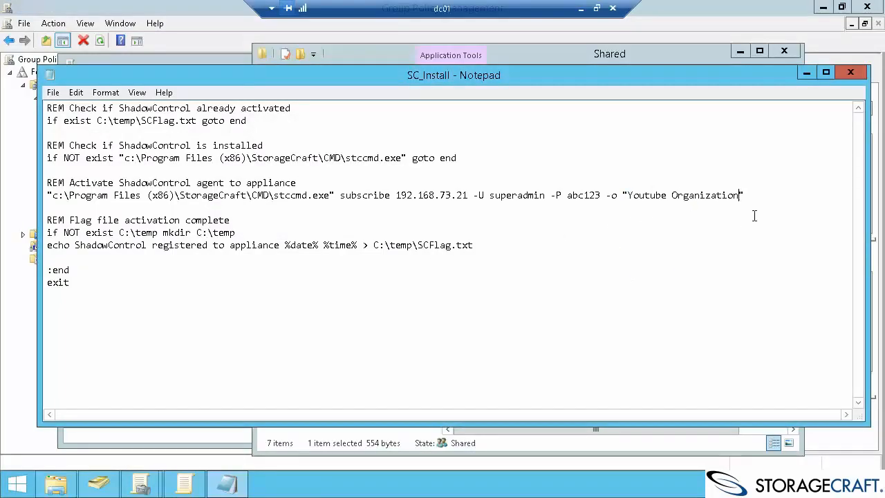
left_click_drag(761, 185, 630, 193)
left_click(629, 195)
left_click(755, 198)
Review the temp folder and SCFlag.txt flag-file lines, then close Notepad saving SC_Install.cmd.
left_click_drag(133, 233, 237, 233)
left_click(237, 233)
left_click_drag(474, 245, 375, 239)
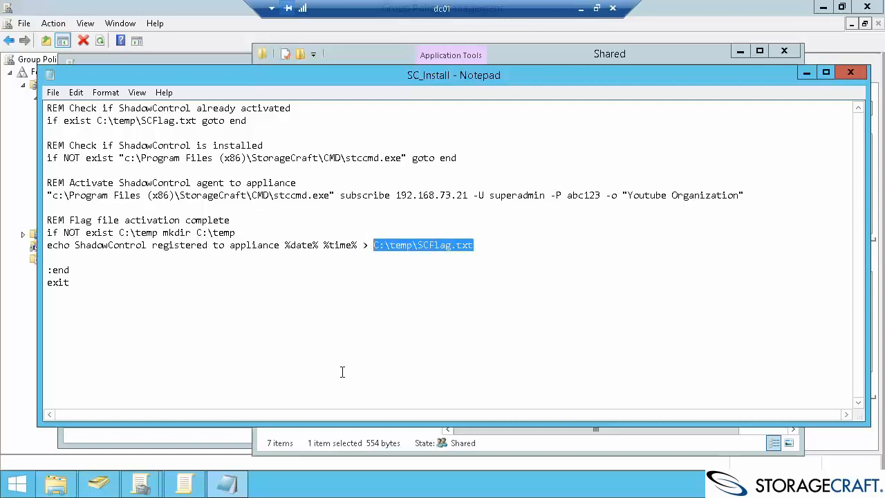
left_click(479, 252)
left_click_drag(488, 244, 401, 248)
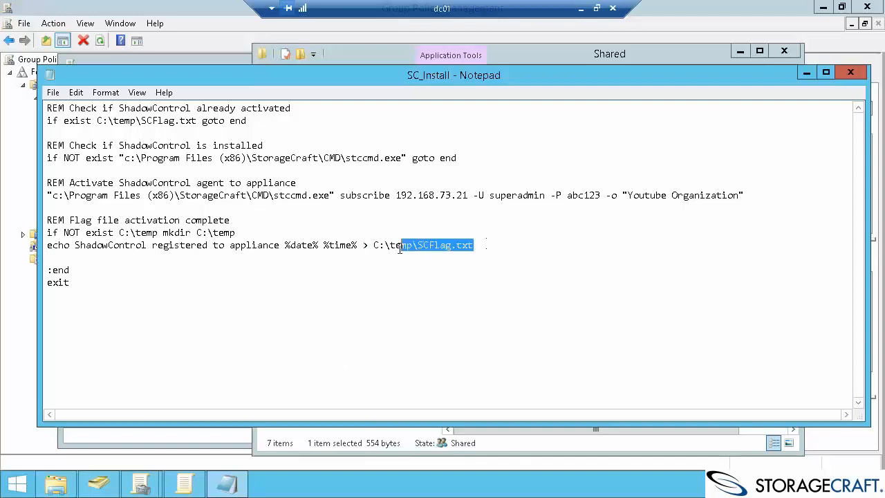
double_click(439, 245)
left_click_drag(198, 120, 91, 121)
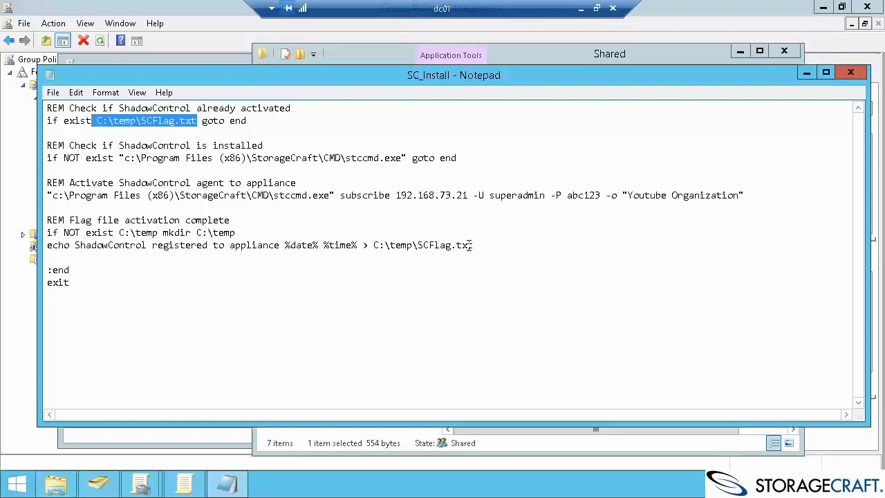
left_click(522, 285)
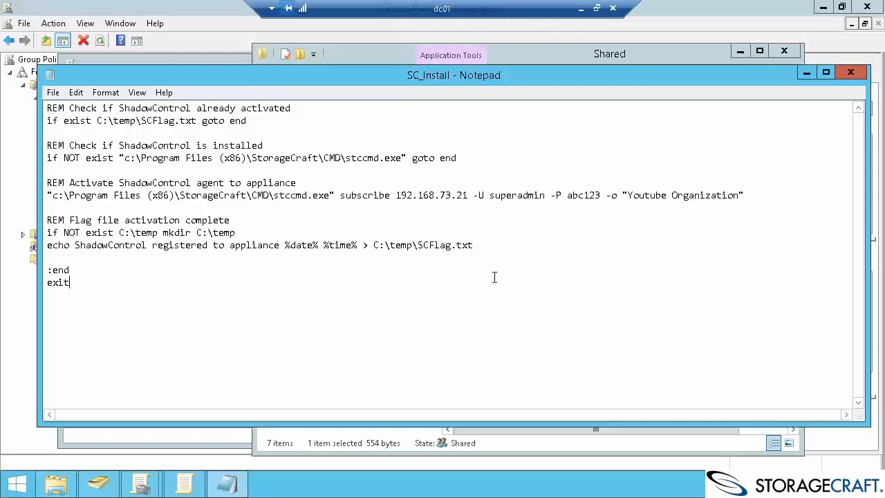
left_click(851, 72)
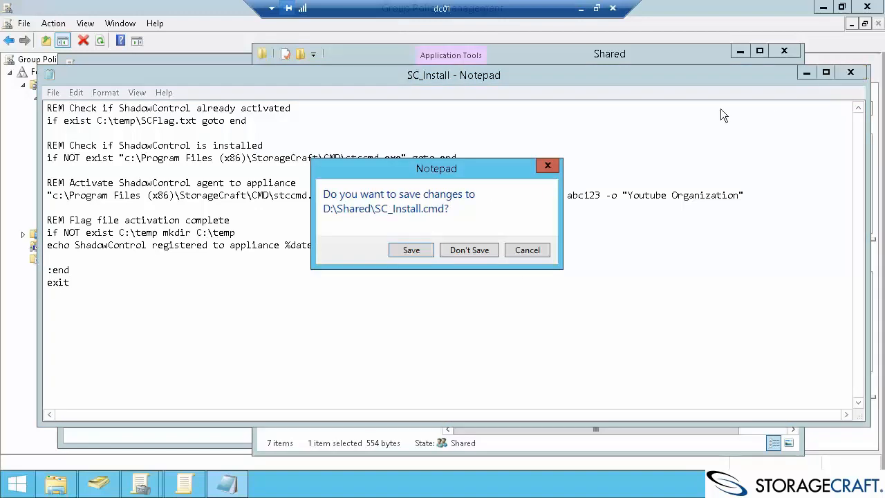
left_click(411, 250)
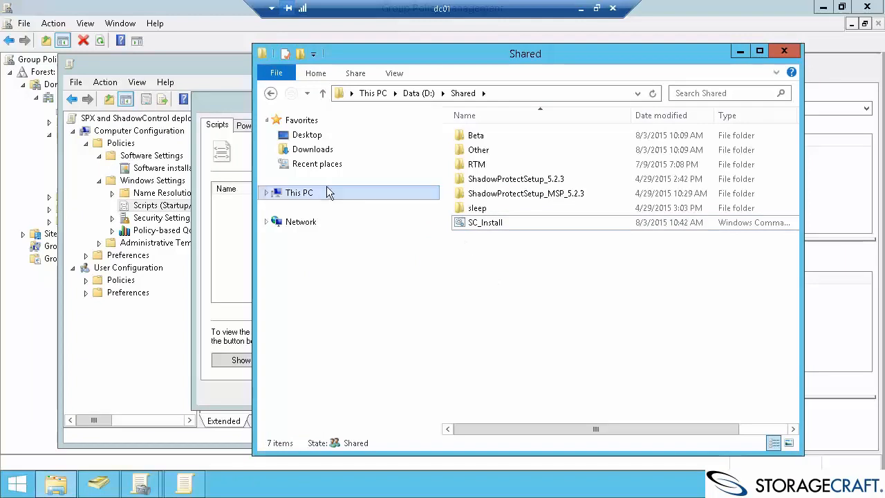
Browse to \\dc01\shared and pick SC_Install as a new startup script.
left_click(242, 161)
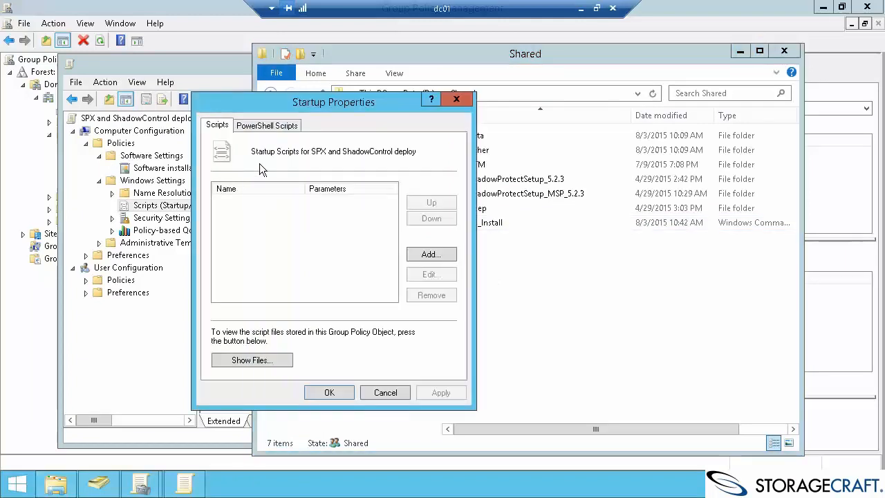
left_click(430, 255)
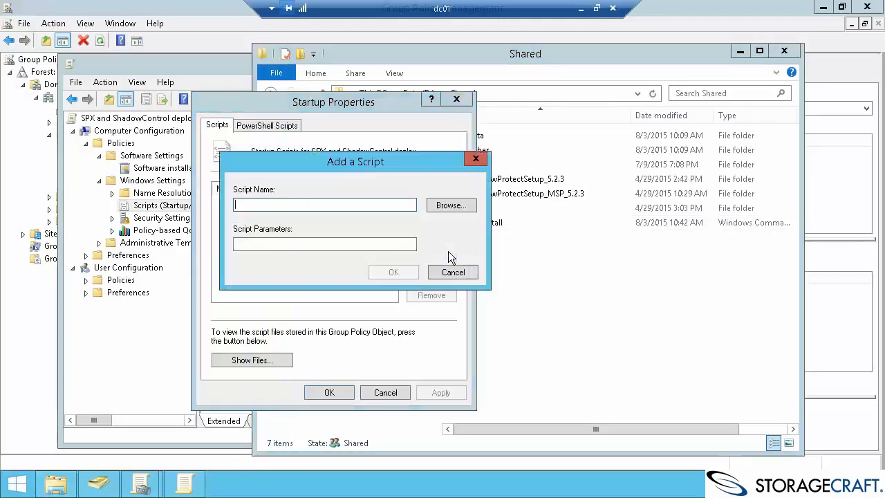
left_click(451, 205)
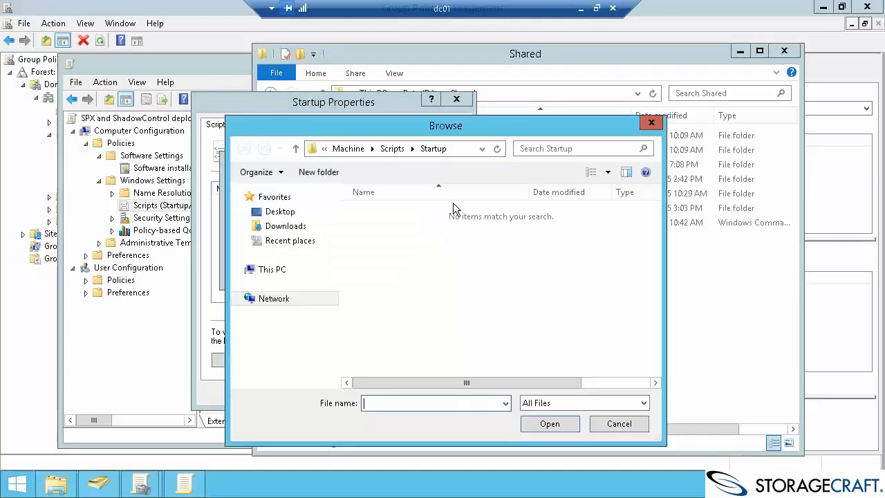
left_click(454, 151)
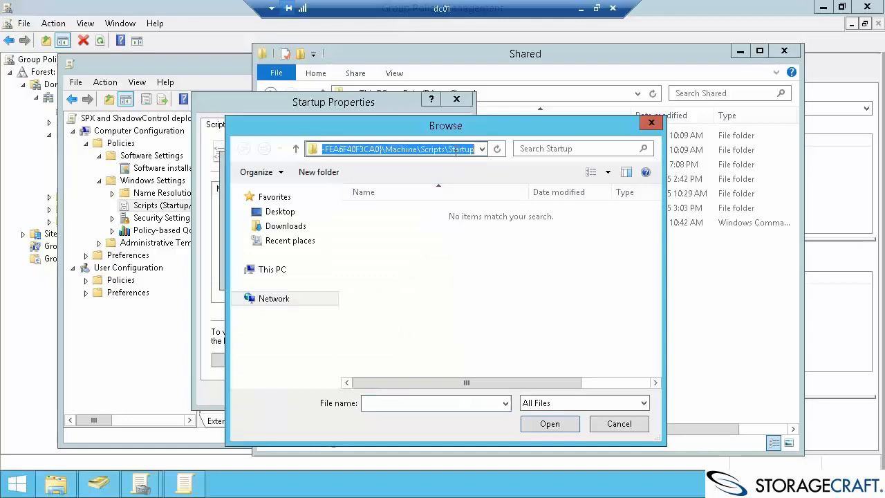
left_click(399, 403)
type("\\")
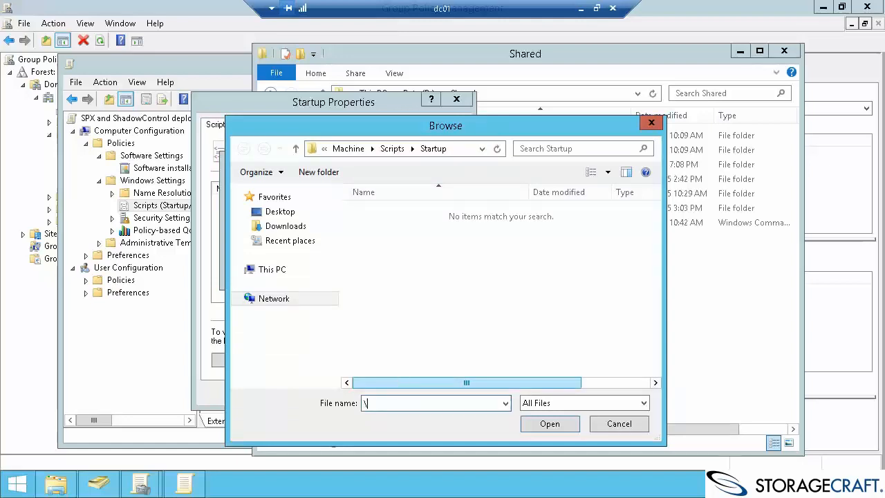
type("dc01\\shared")
key("Return")
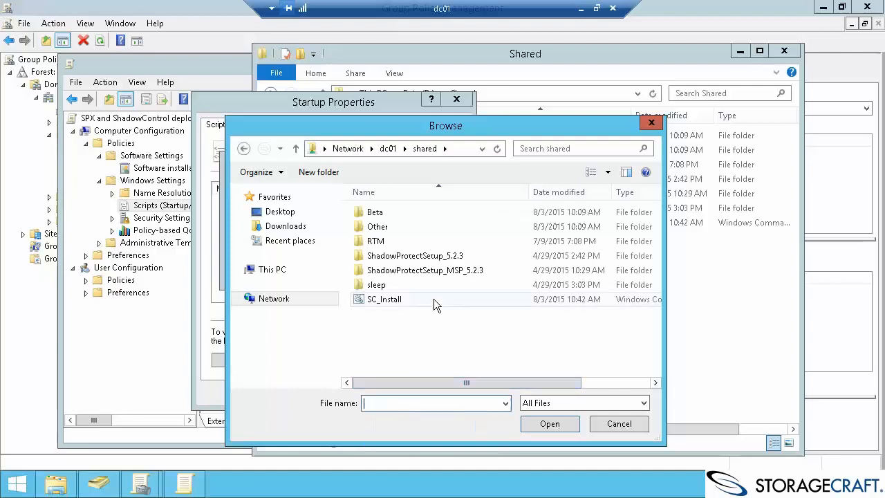
double_click(421, 300)
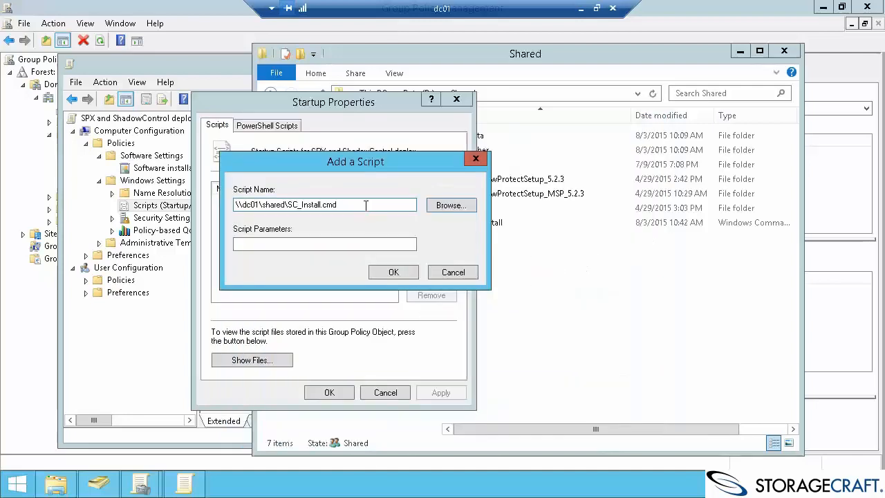
Confirm the \\dc01\shared\SC_Install.cmd script, apply and close Startup Properties.
left_click_drag(367, 205, 228, 199)
left_click(337, 241)
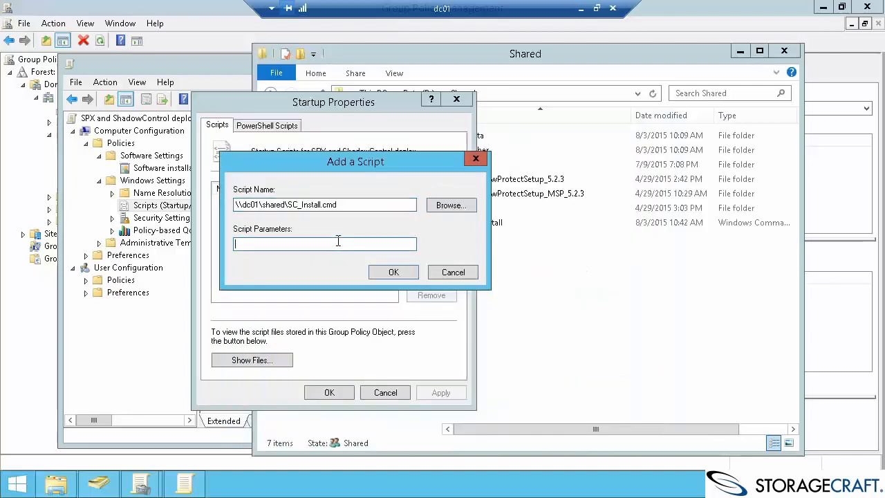
left_click(412, 271)
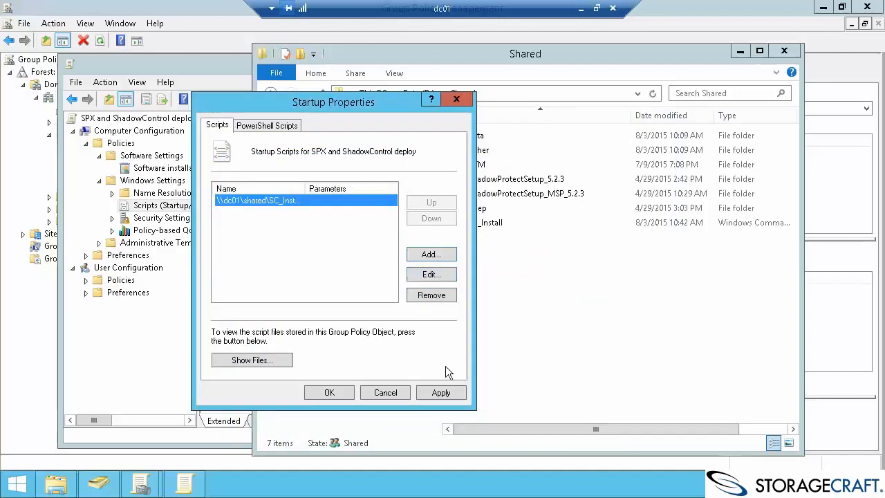
left_click(443, 392)
left_click(335, 392)
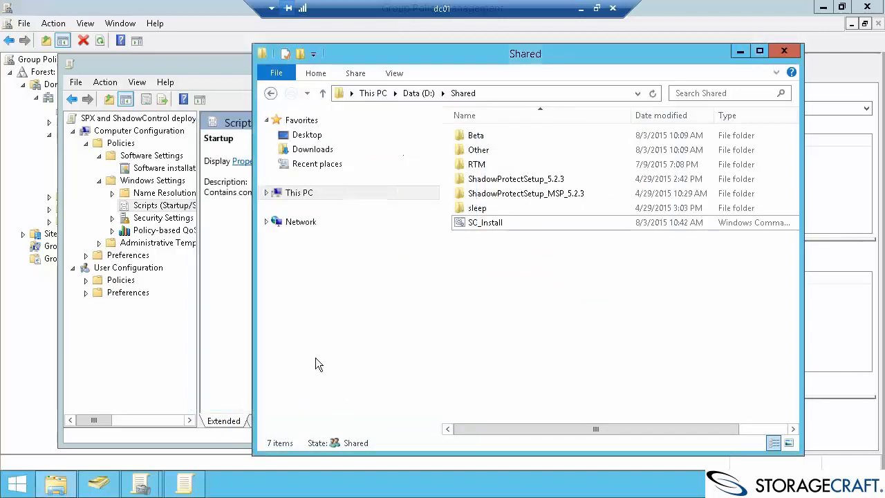
left_click(229, 346)
Check the startup script and both assigned StorageCraft packages, then close the editor and GPM console.
left_click(393, 148)
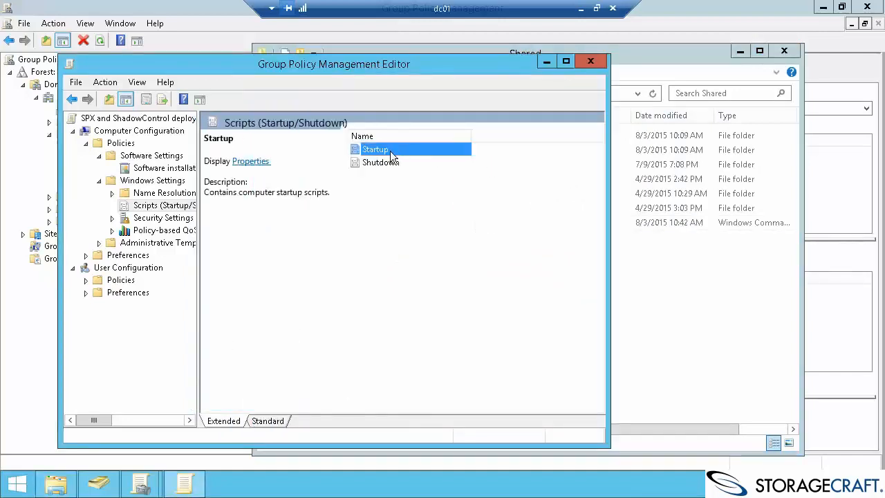
left_click(164, 168)
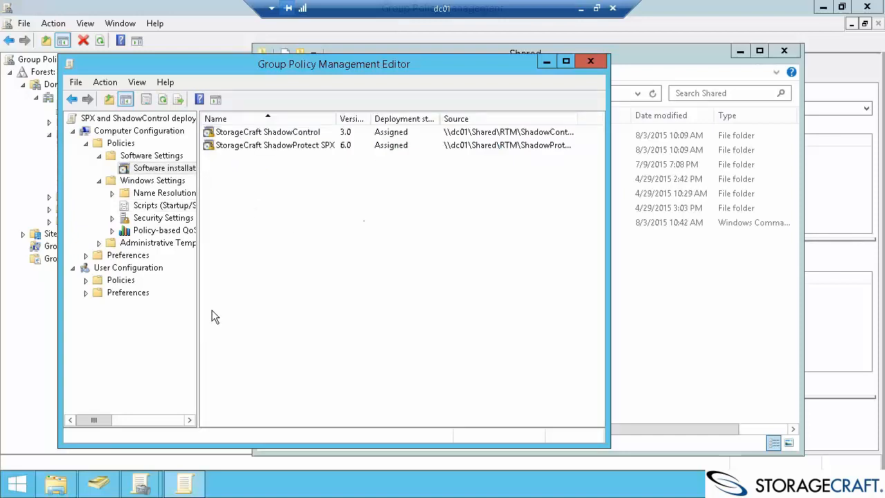
left_click(591, 61)
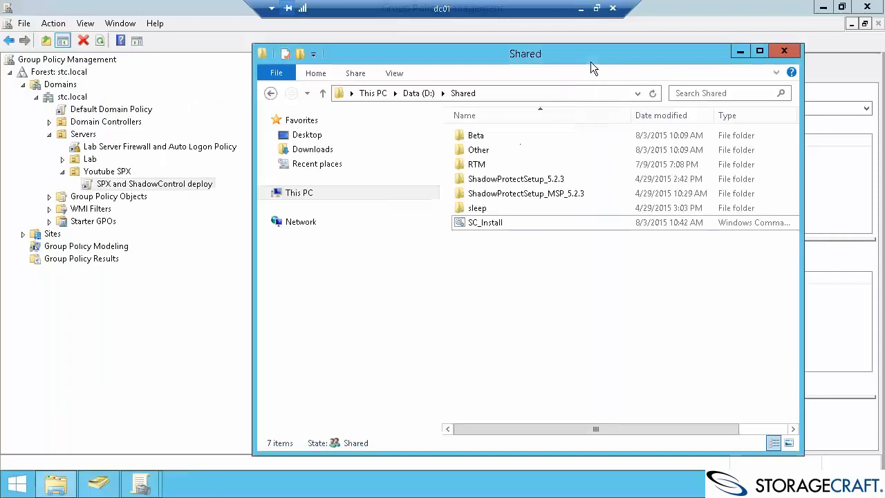
left_click(382, 30)
left_click(867, 7)
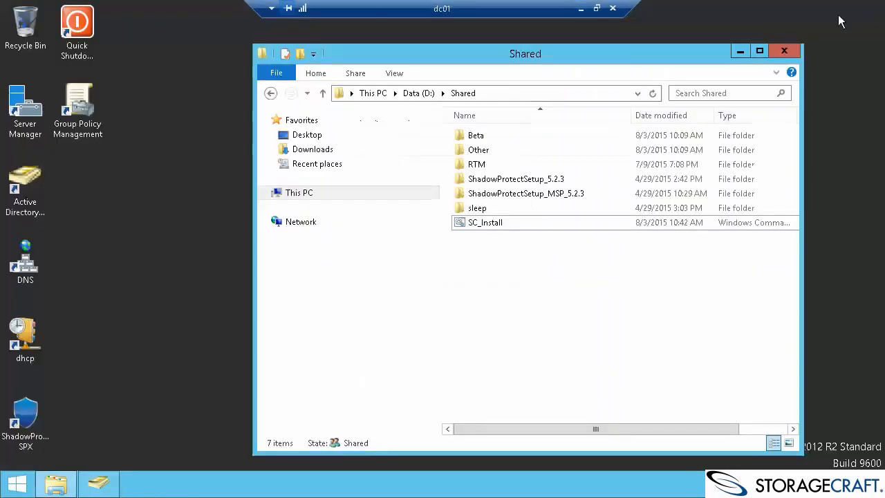
Confirm RD01 sits in the Youtube SPX container, then minimize the dc01 session.
left_click(98, 484)
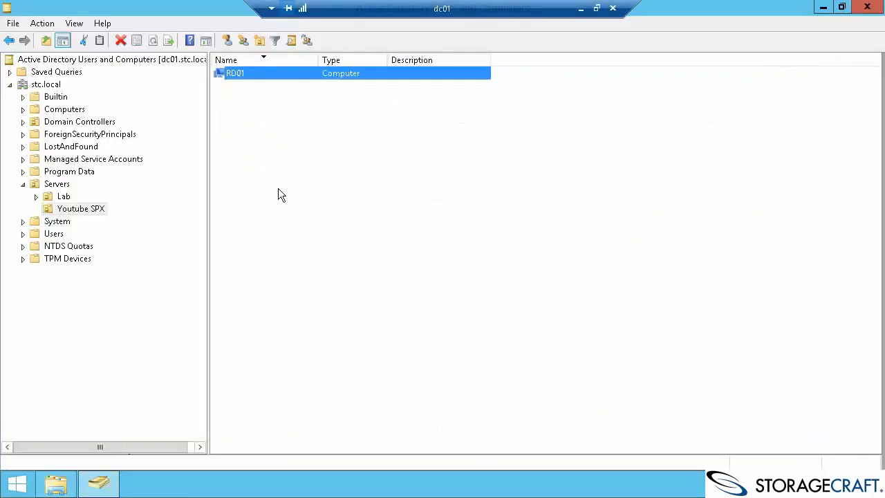
left_click(257, 81)
left_click(247, 74)
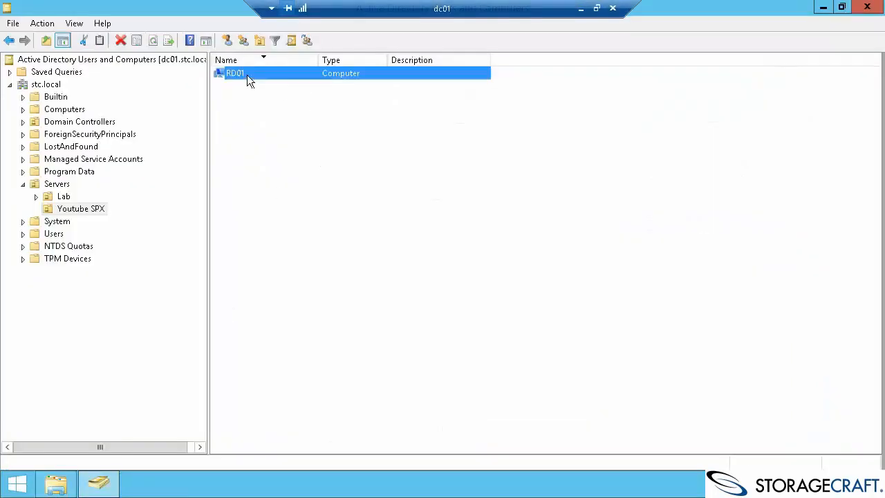
left_click(82, 210)
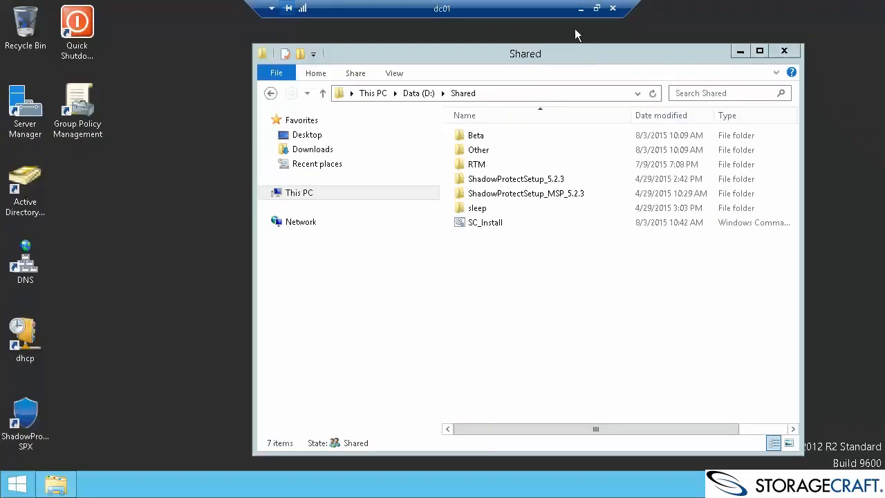
left_click(581, 8)
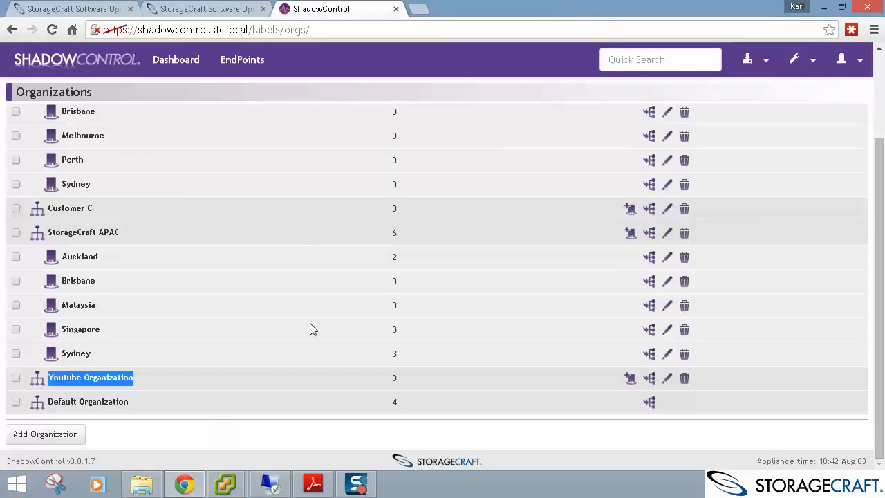
Open the rd01 server console and restart it via Shut down or sign out > Restart.
mouse_move(226, 484)
left_click(293, 408)
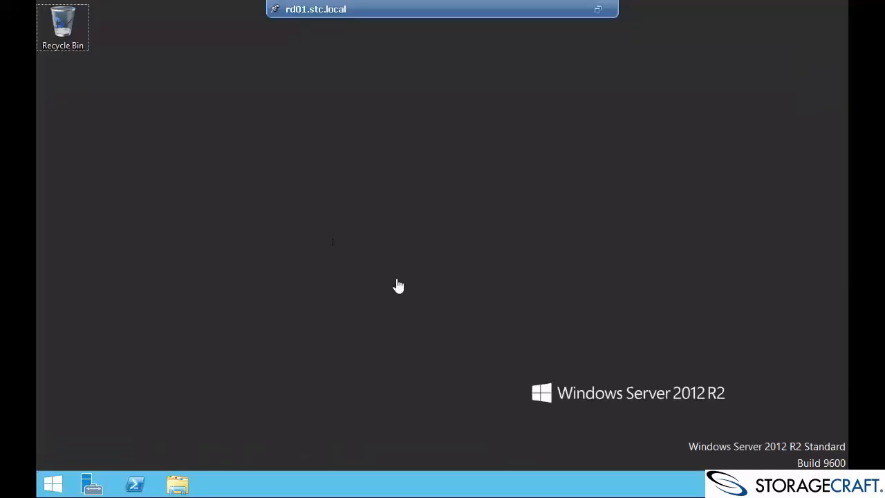
right_click(57, 483)
mouse_move(158, 451)
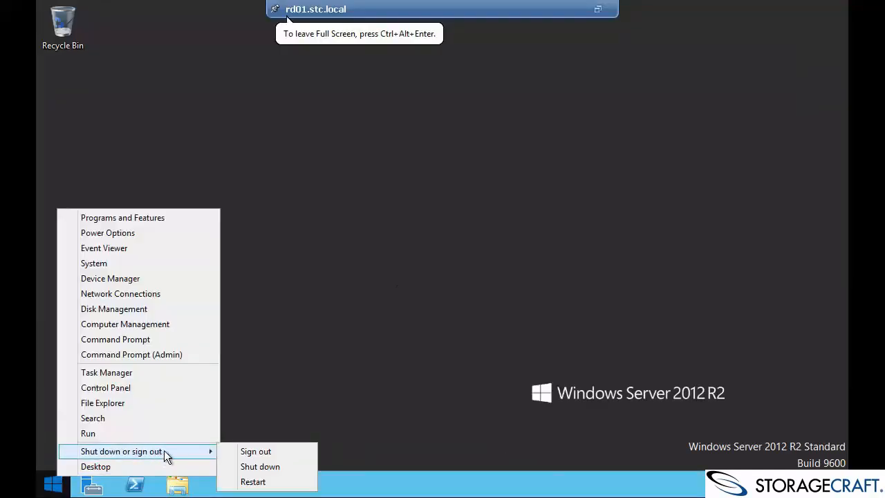
left_click(268, 482)
left_click(275, 448)
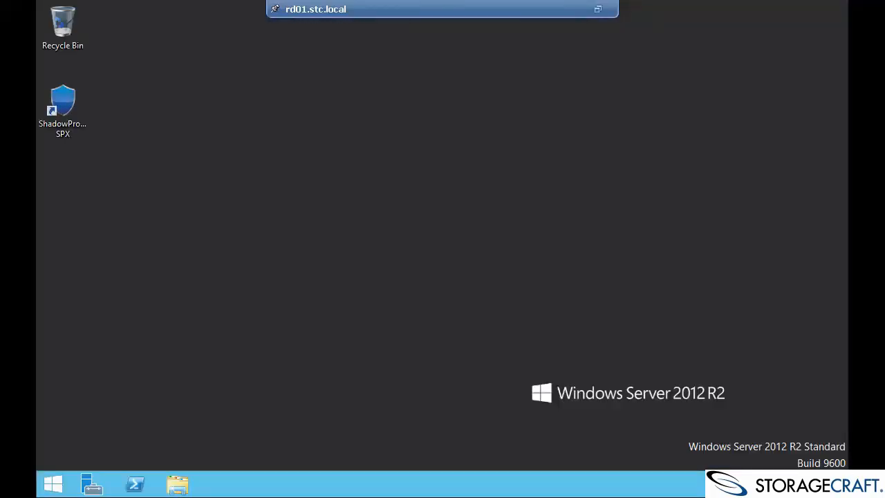
Browse to C:\temp on rd01 and locate the SCFlag file.
left_click(178, 484)
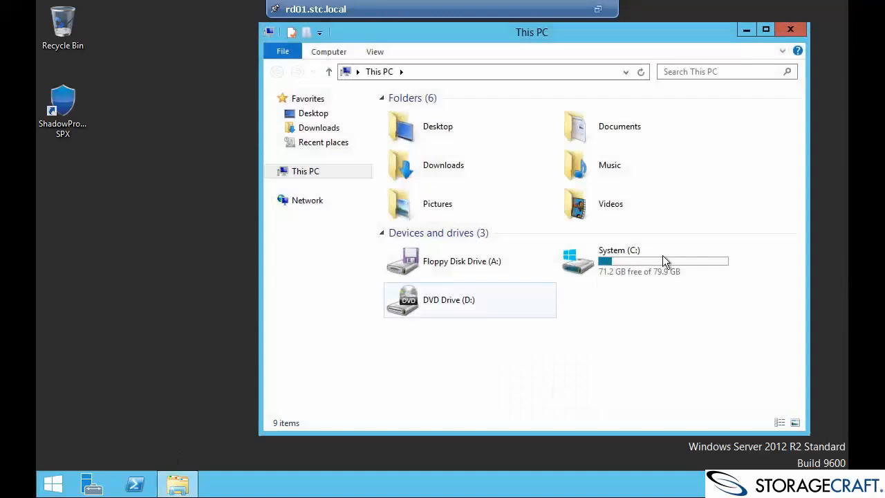
double_click(672, 257)
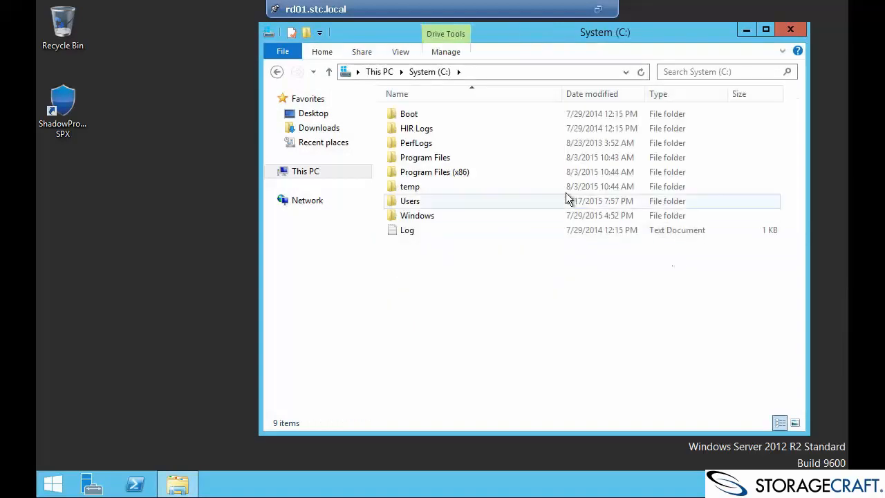
double_click(561, 188)
left_click(506, 114)
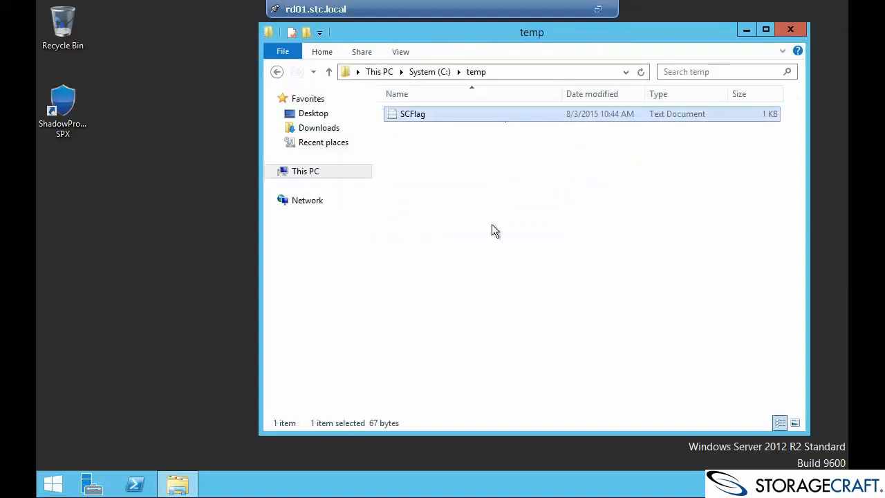
Run ShadowControl-Gui from Program Files (x86)\StorageCraft\CMD to see subscription to 192.168.73.21:443.
left_click(437, 72)
double_click(461, 172)
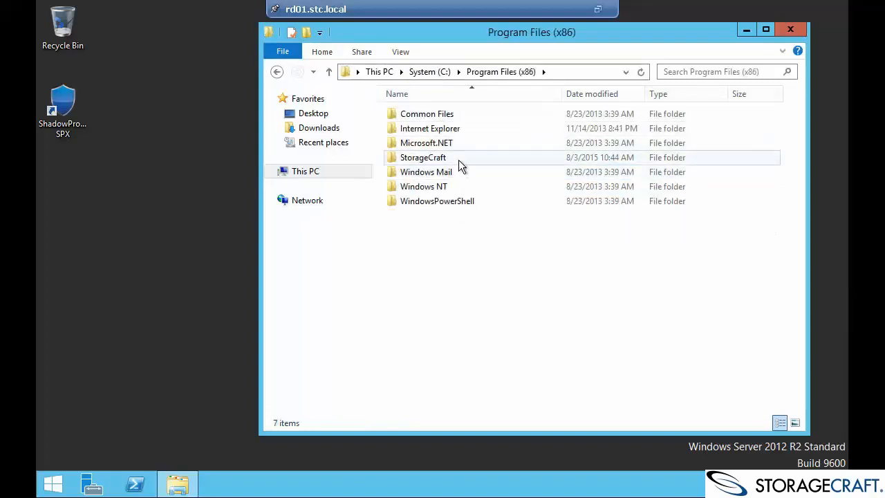
double_click(459, 158)
double_click(466, 114)
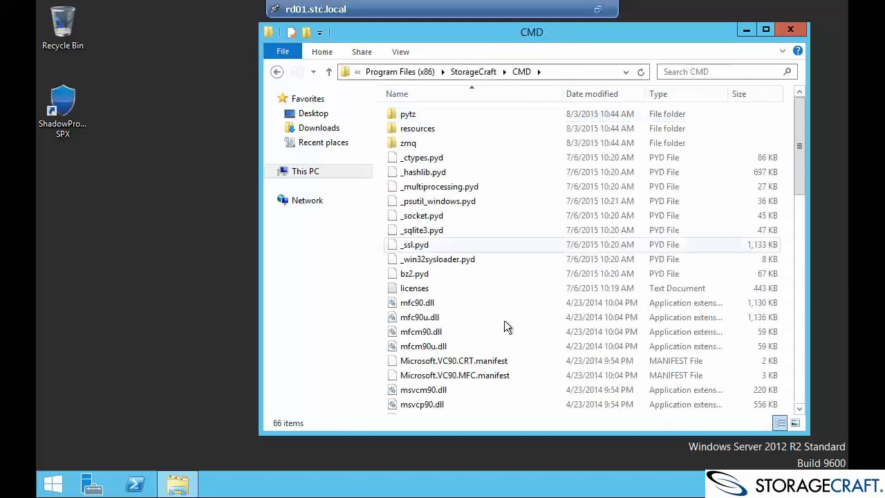
scroll(515, 323, "down", 7)
scroll(516, 322, "down", 3)
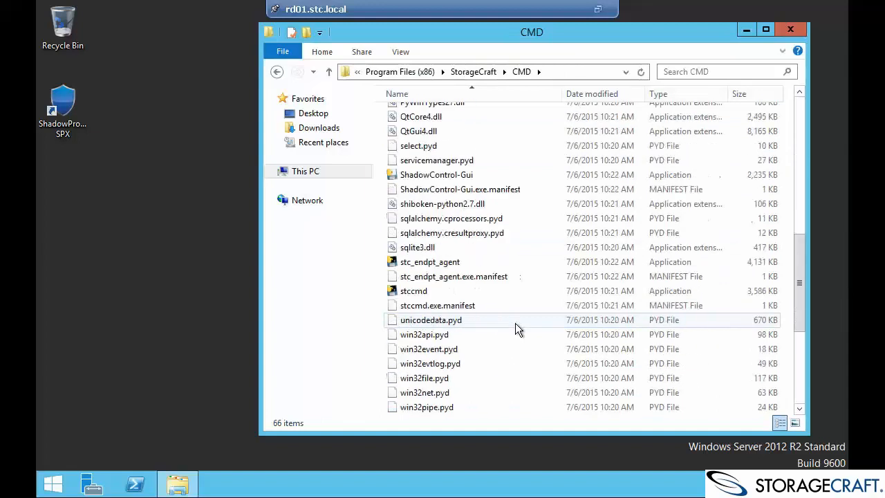
double_click(493, 174)
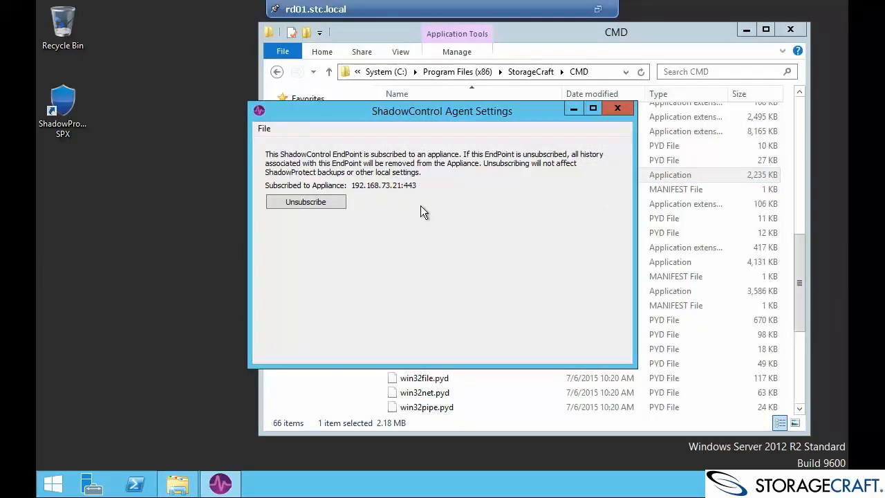
Close the Agent Settings and CMD windows and exit the VM console's full screen.
left_click(618, 108)
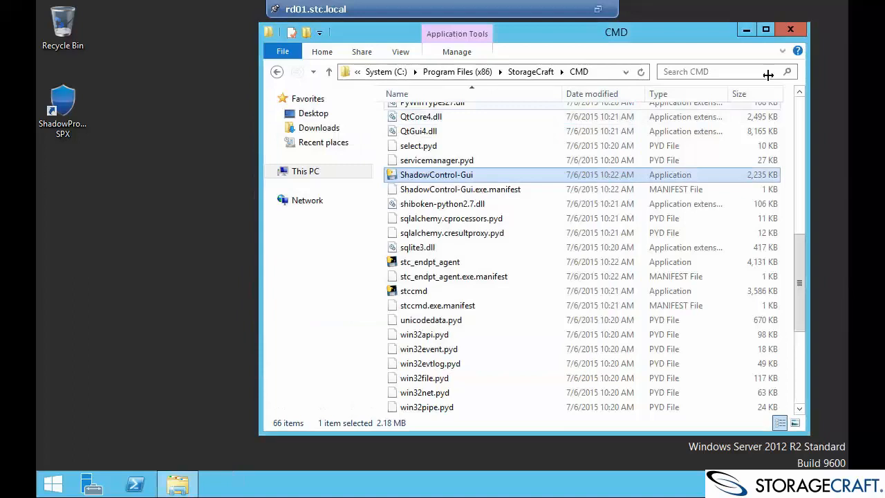
left_click(790, 30)
left_click(598, 9)
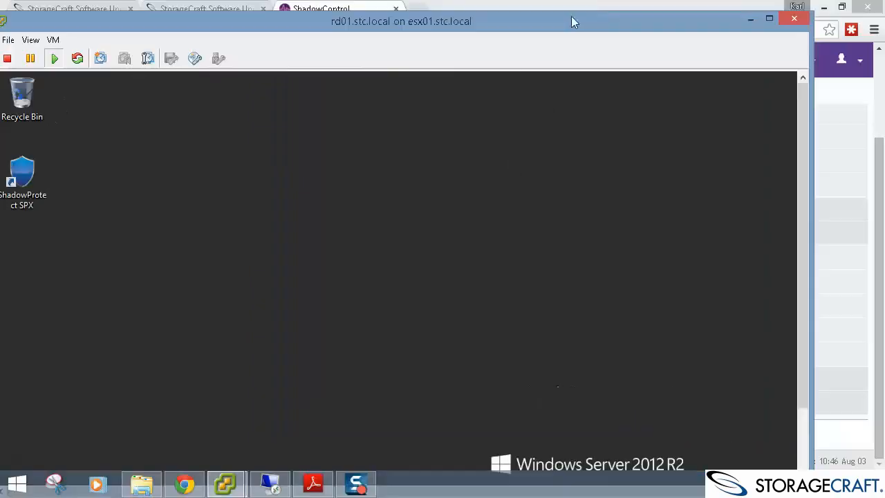
Check Youtube Organization's single endpoint in Assign EndPoints, then cancel without changes.
left_click(185, 484)
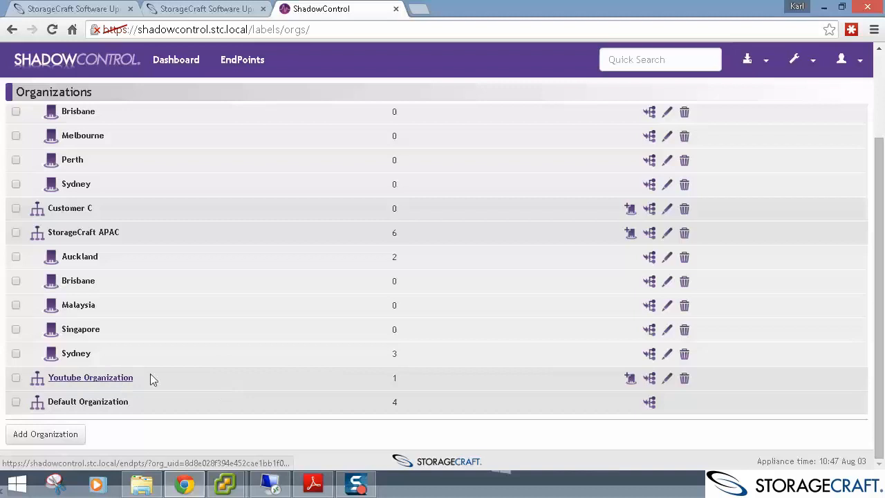
double_click(396, 377)
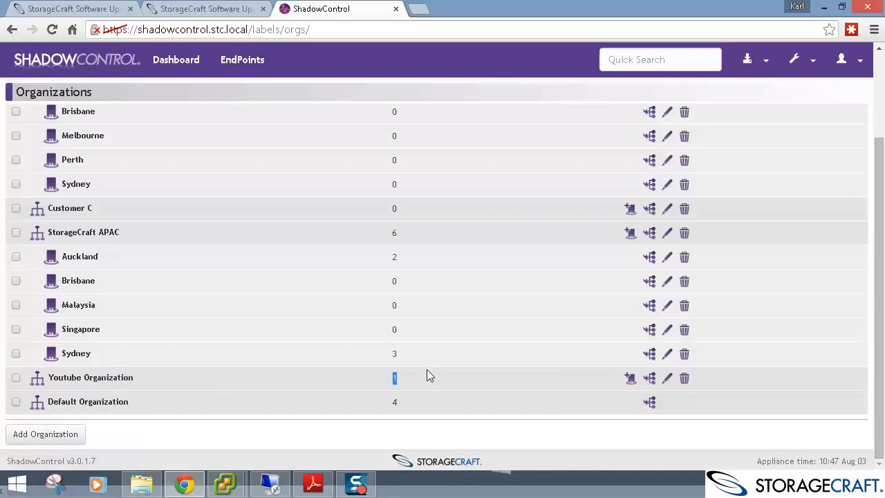
left_click(650, 381)
left_click(171, 116)
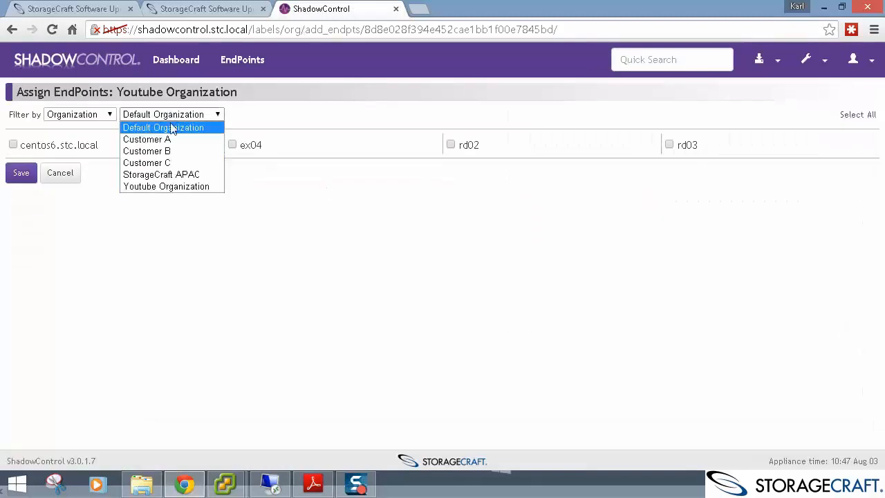
left_click(166, 187)
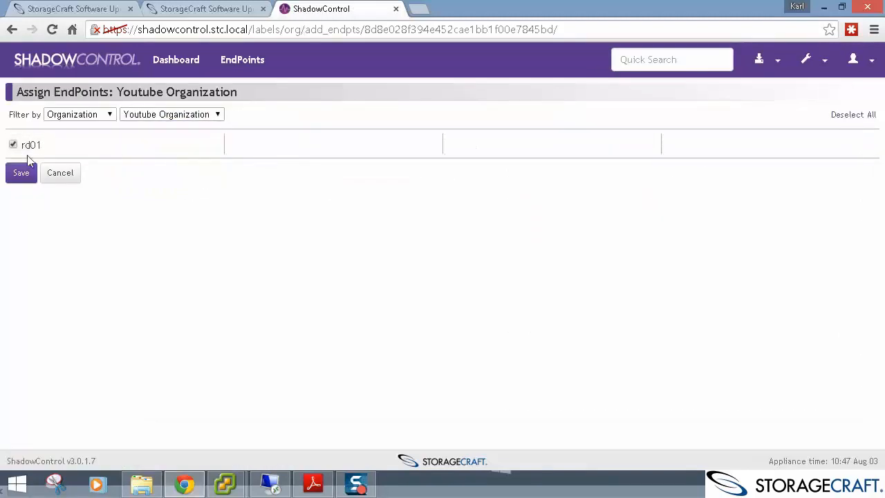
left_click(67, 173)
Edit Youtube Organization to keep the Youtube policy, start the first full backup Immediately, and save.
scroll(108, 376, "down", 3)
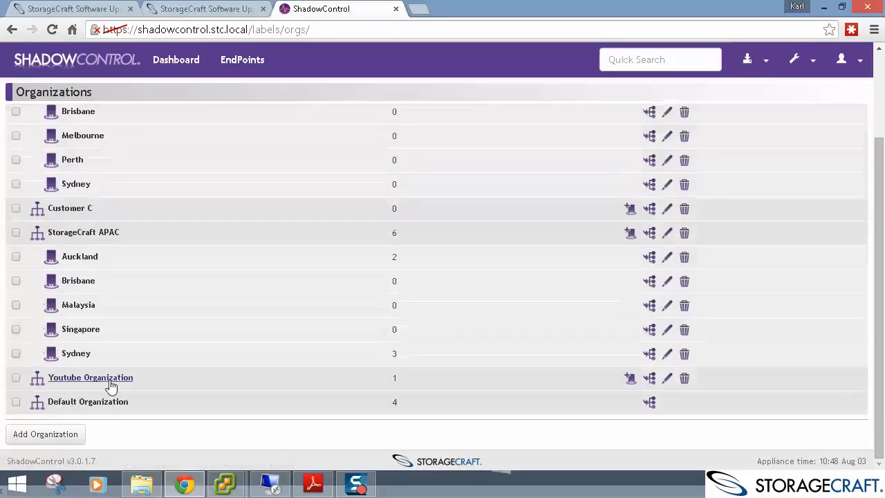
left_click(668, 381)
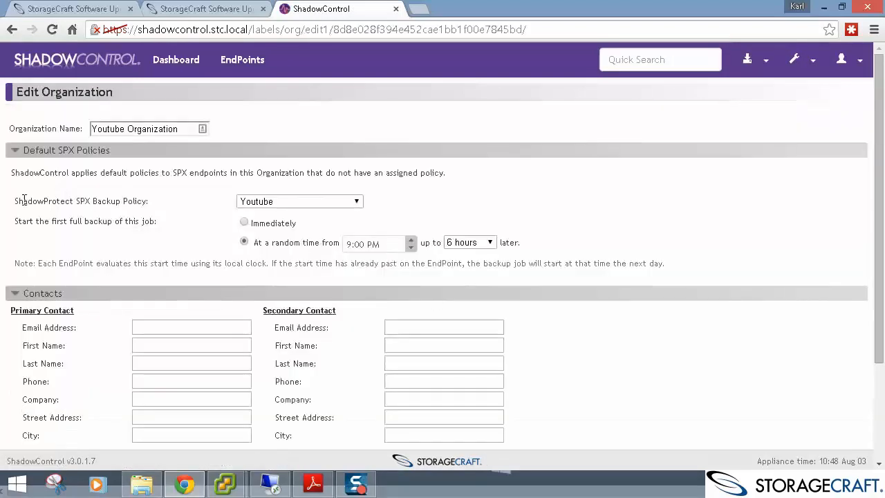
left_click_drag(24, 201, 150, 205)
left_click(313, 207)
left_click(312, 206)
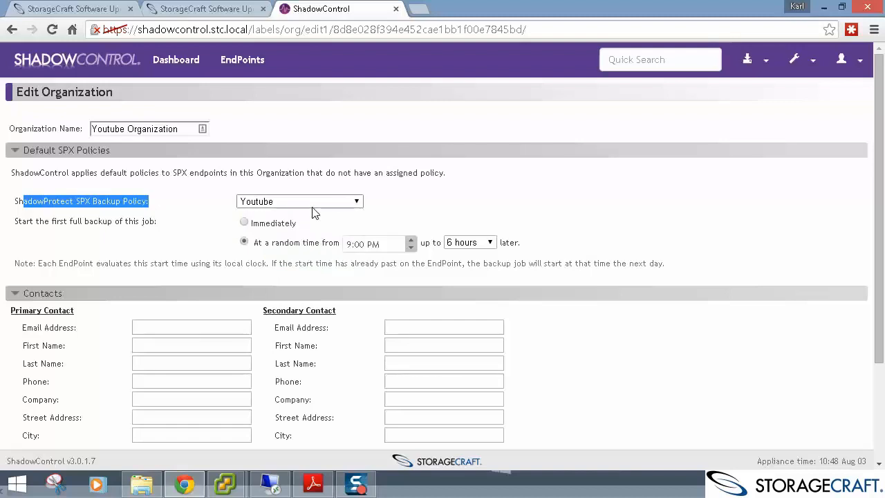
left_click(244, 222)
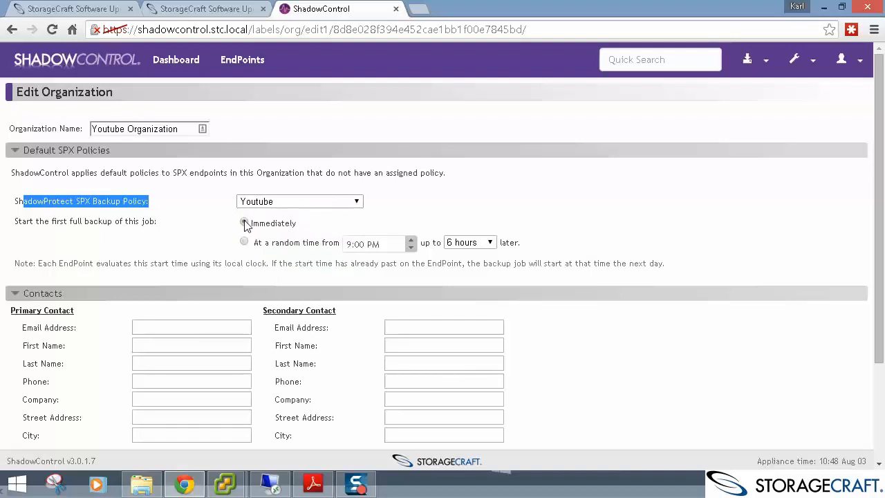
left_click(125, 221)
scroll(303, 218, "down", 2)
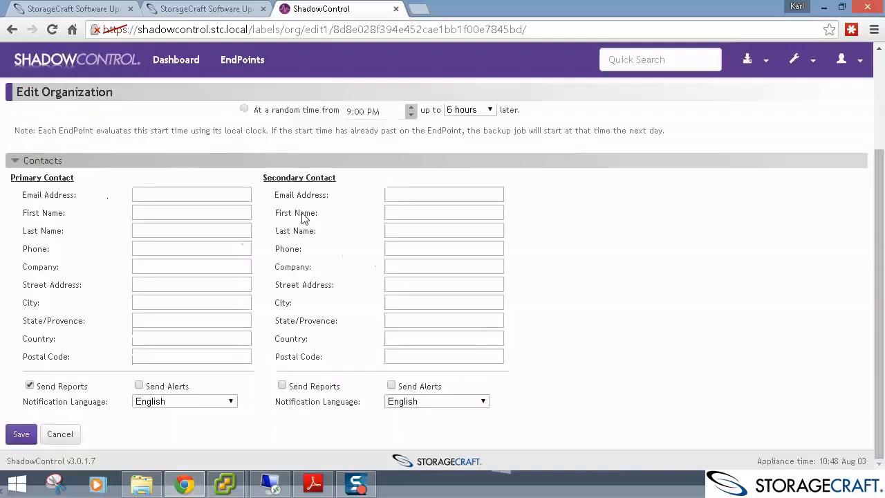
left_click(23, 434)
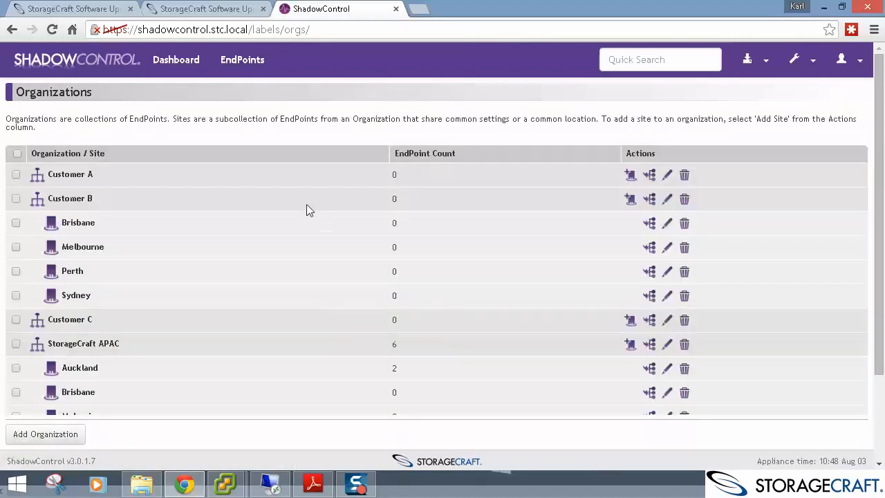
Open rd01's endpoint page and review its backup policy and the empty backup job list.
left_click(252, 62)
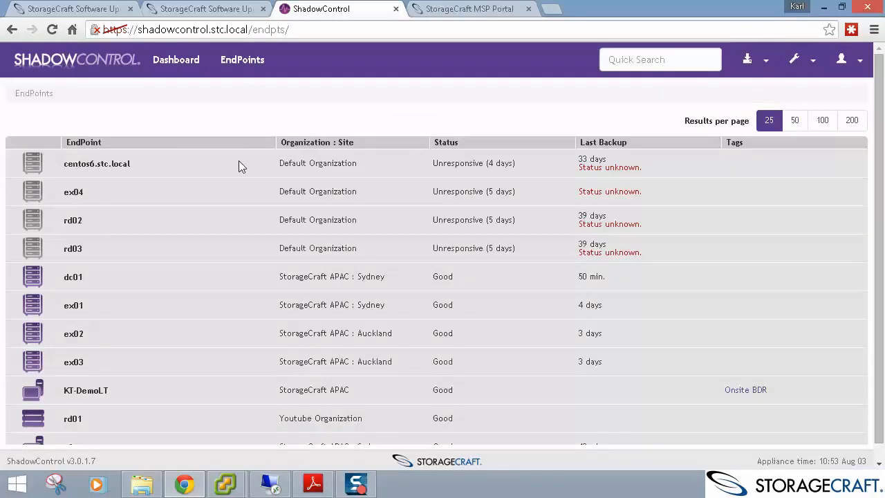
left_click(73, 419)
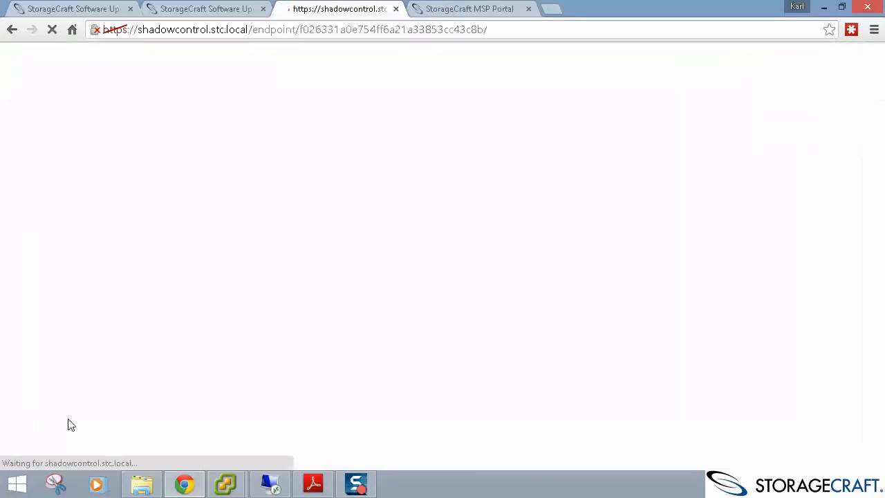
left_click_drag(184, 258, 170, 269)
left_click(160, 267)
scroll(170, 267, "down", 2)
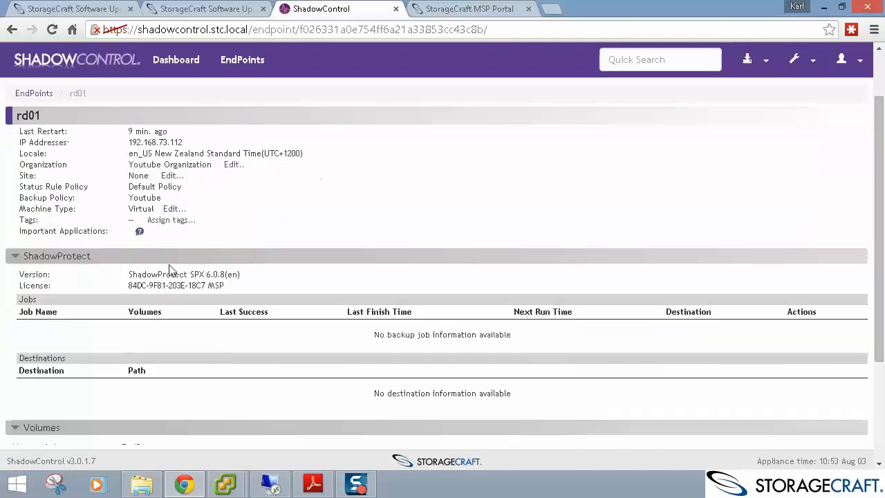
triple_click(461, 267)
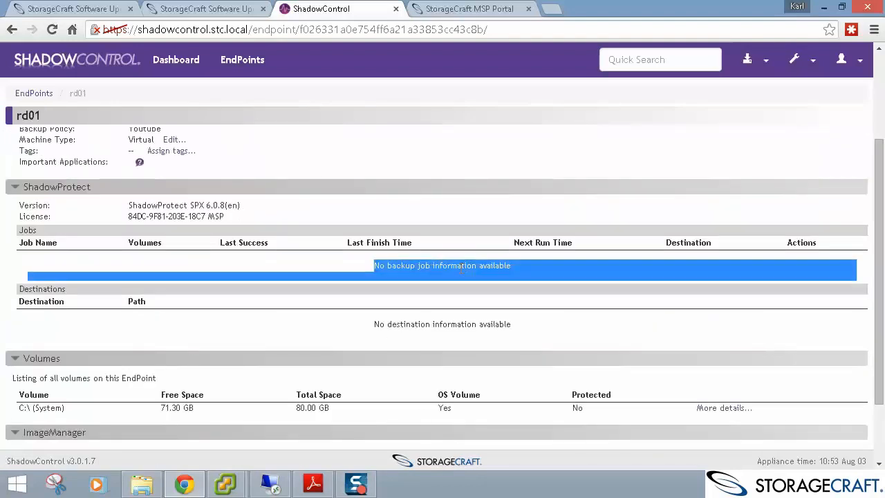
left_click(461, 267)
Confirm rd01's backup policy is Youtube, then return to rd01's console.
scroll(452, 220, "up", 2)
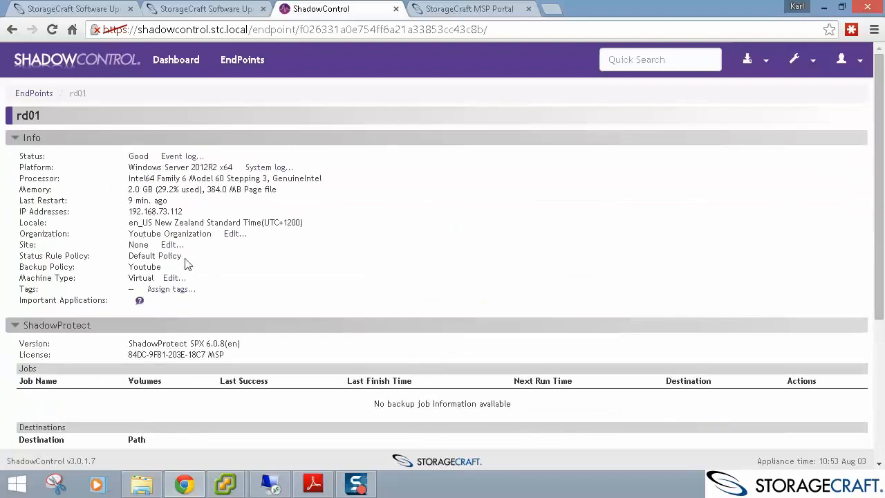
left_click_drag(185, 259, 144, 267)
double_click(148, 267)
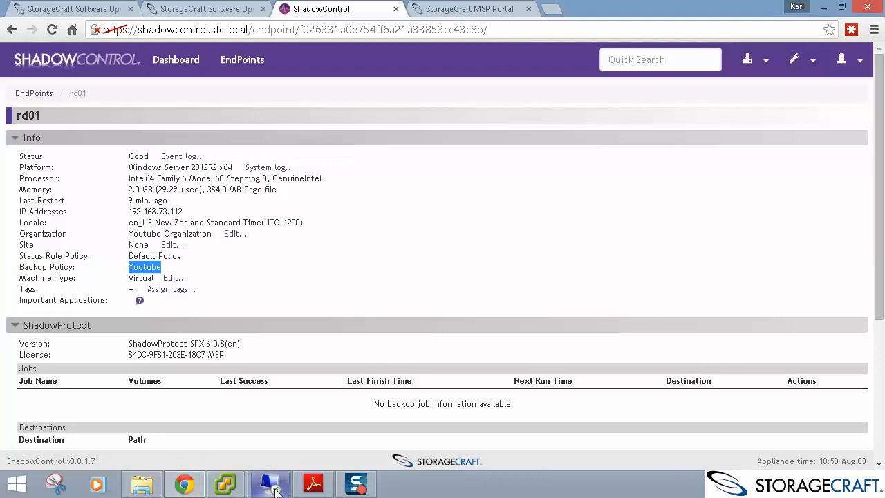
left_click(239, 488)
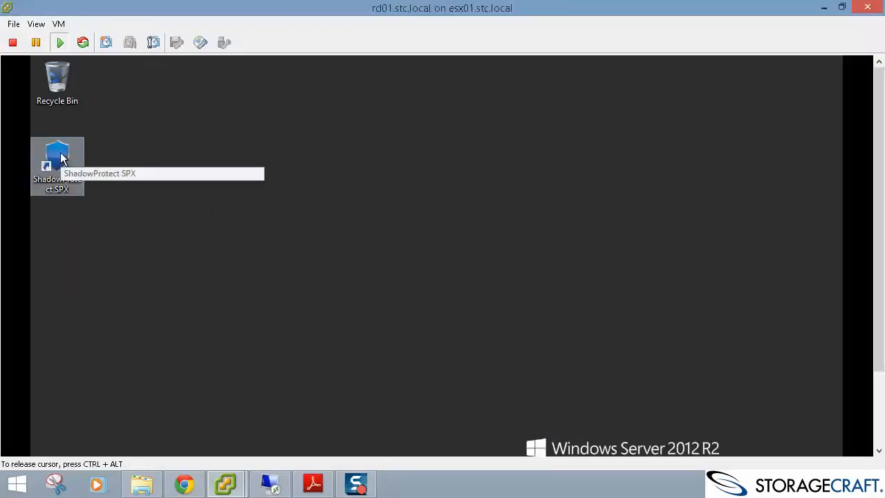
Launch ShadowProtect SPX and connect to the local session with the admin account credentials.
double_click(60, 158)
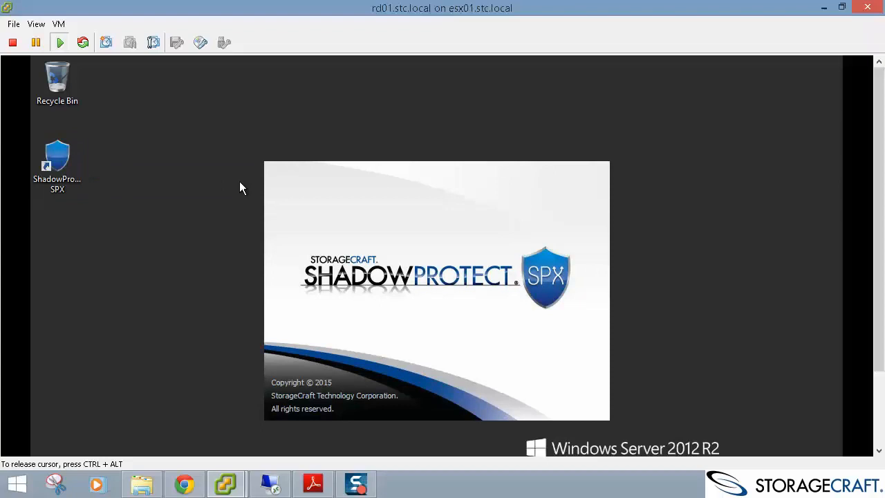
type("stc\\admin")
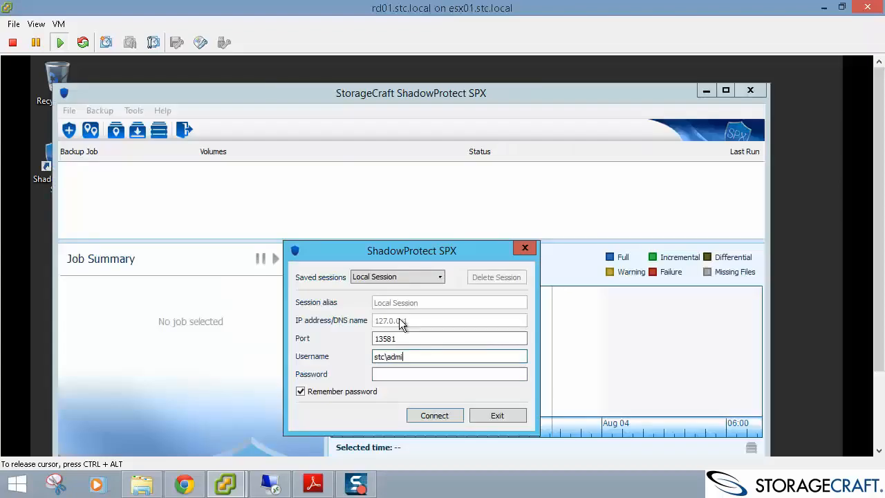
key("Tab")
type("••••")
key("Return")
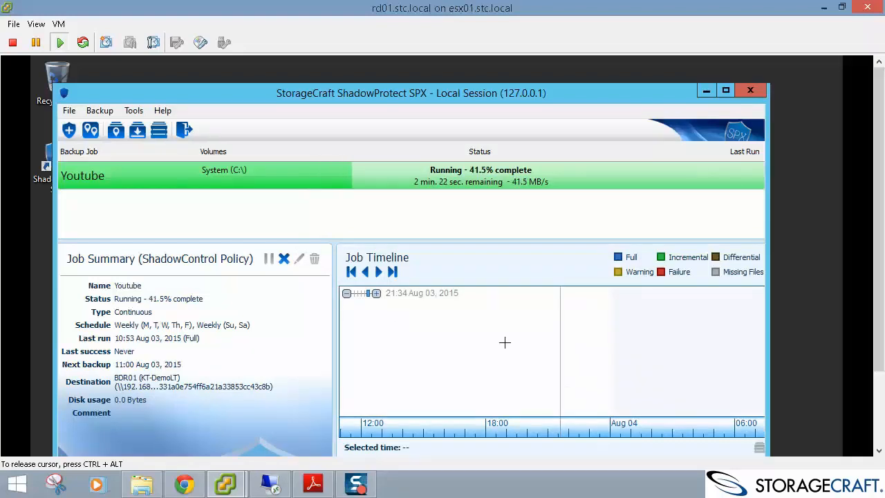
Try stopping the running Youtube backup job and dismiss the refusal error.
left_click(284, 260)
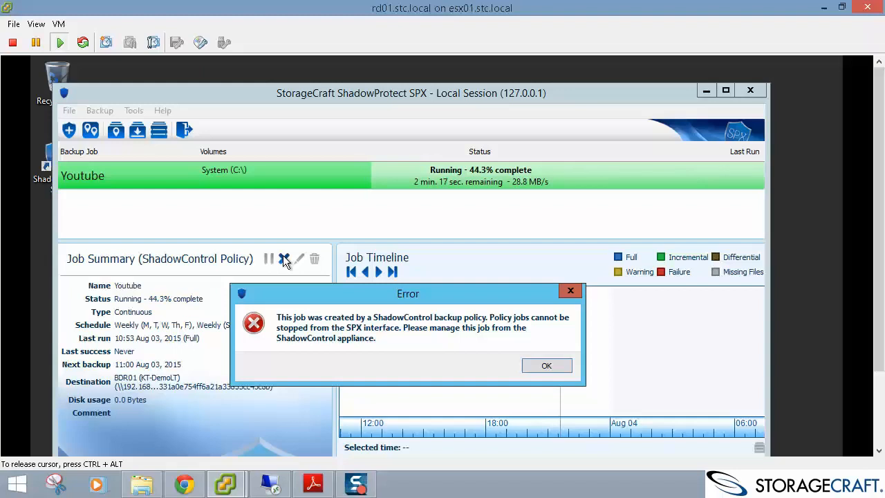
left_click(544, 366)
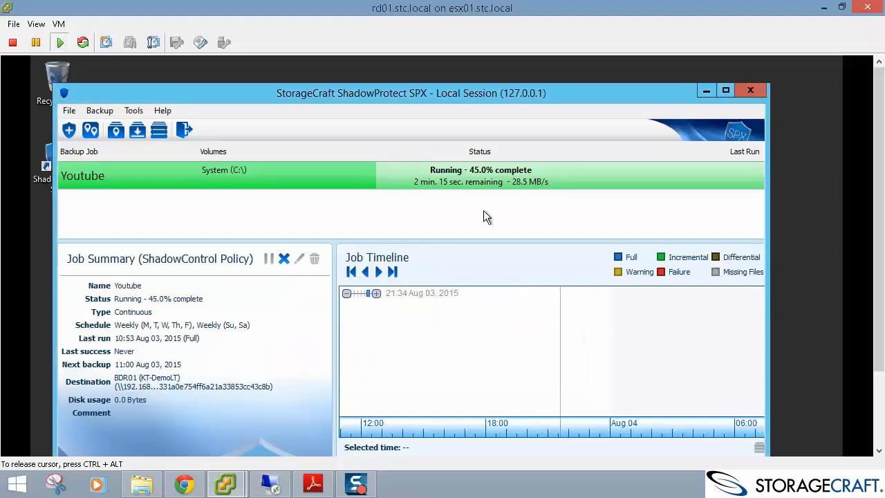